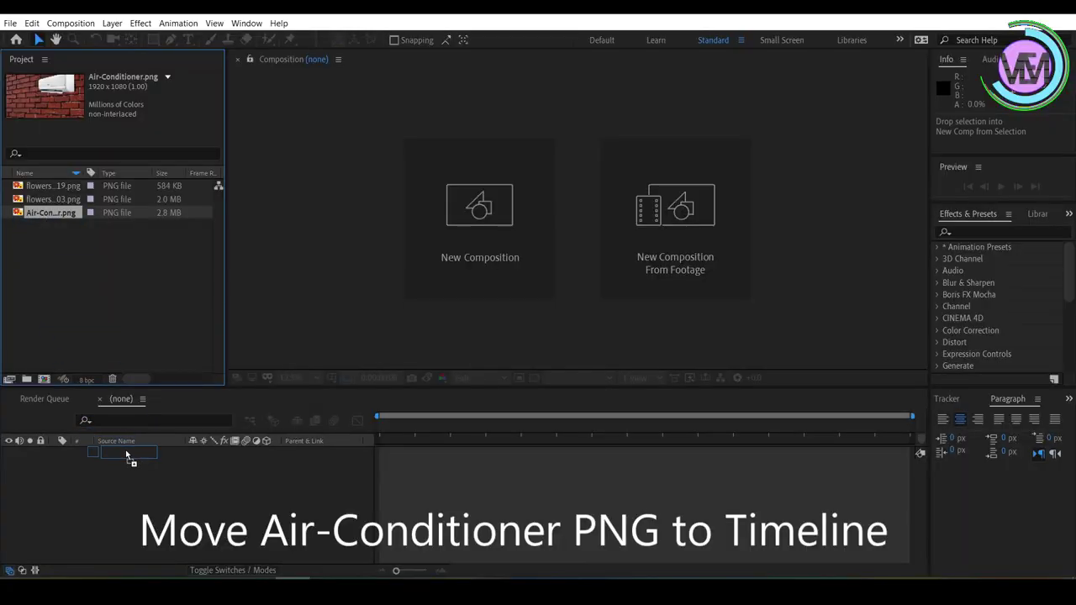
Step: Build a composition from Air-Conditioner.png, add a black solid named air, and search effects for frac
left_click_drag(52, 215, 128, 458)
right_click(114, 476)
mouse_move(147, 350)
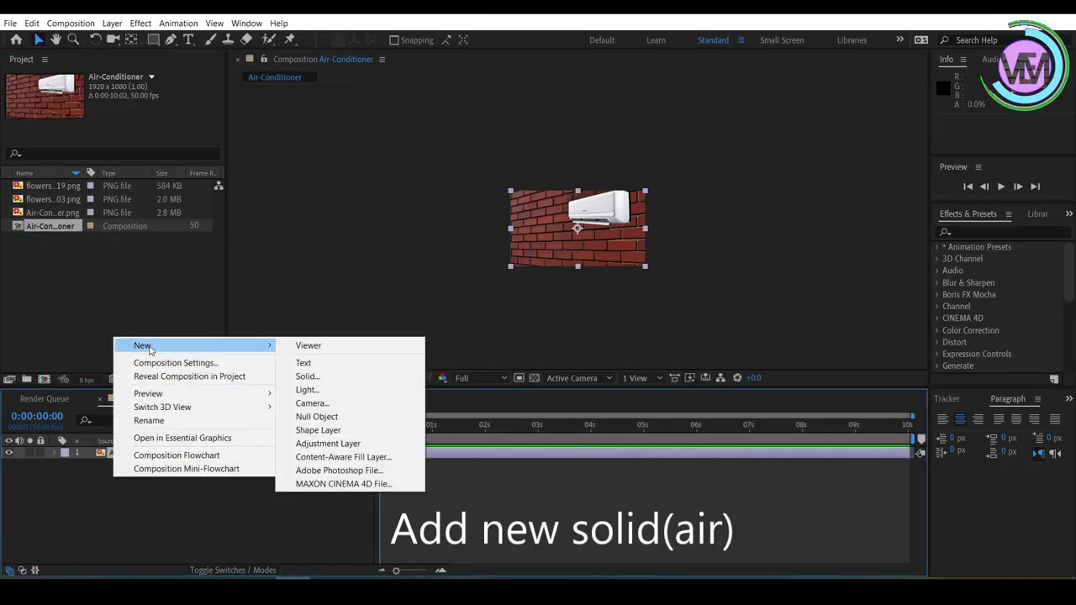
left_click(307, 376)
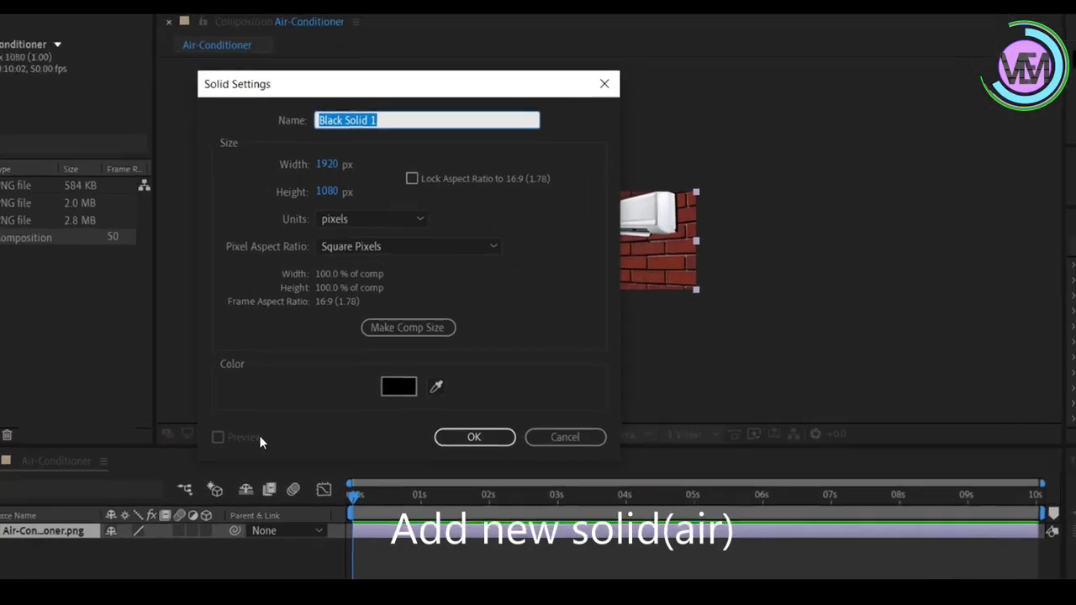
type("air")
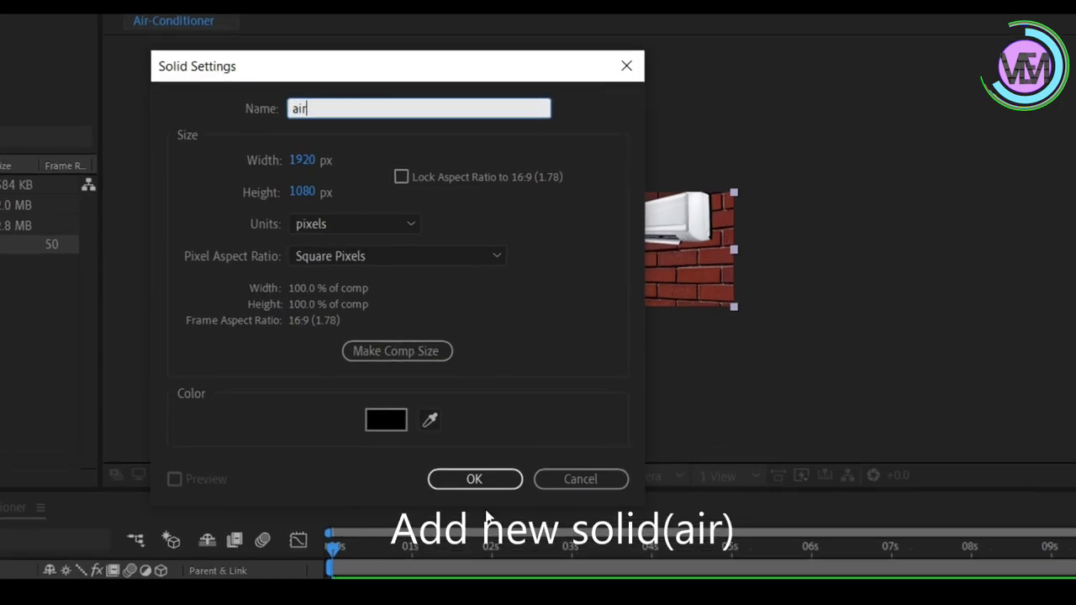
left_click(475, 478)
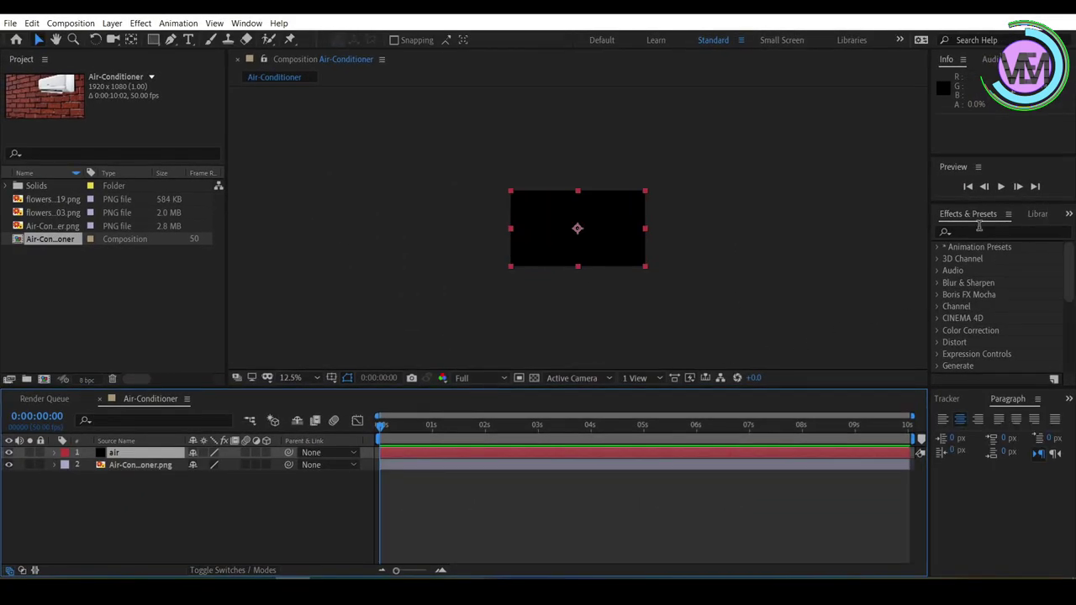
left_click(978, 229)
type("frac")
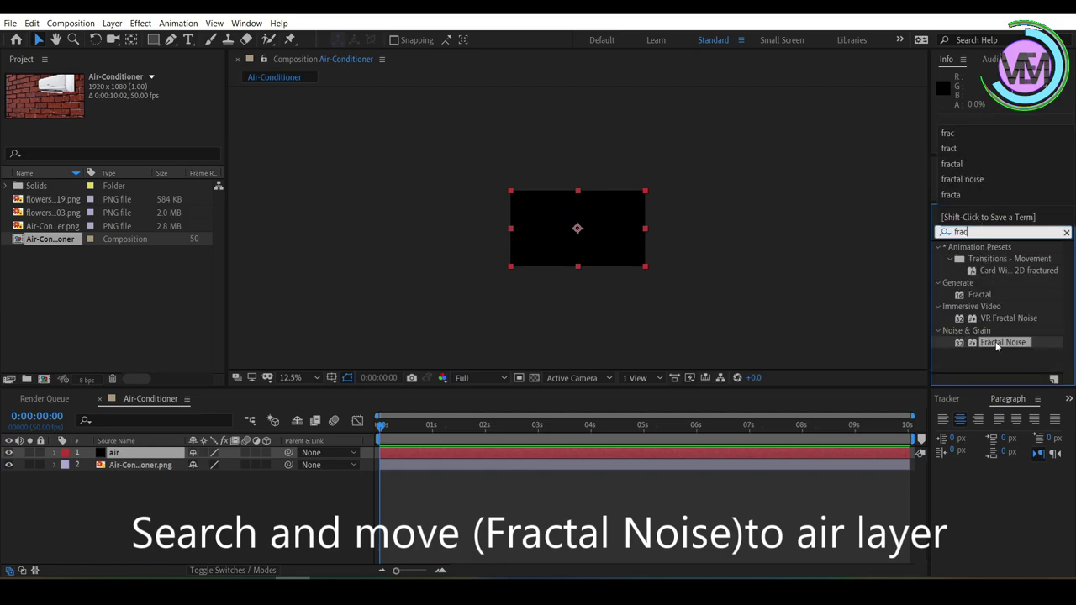
Step: Apply Fractal Noise to air with Dynamic type, Spline noise, Contrast 80 and Brightness -30
left_click_drag(996, 341, 583, 245)
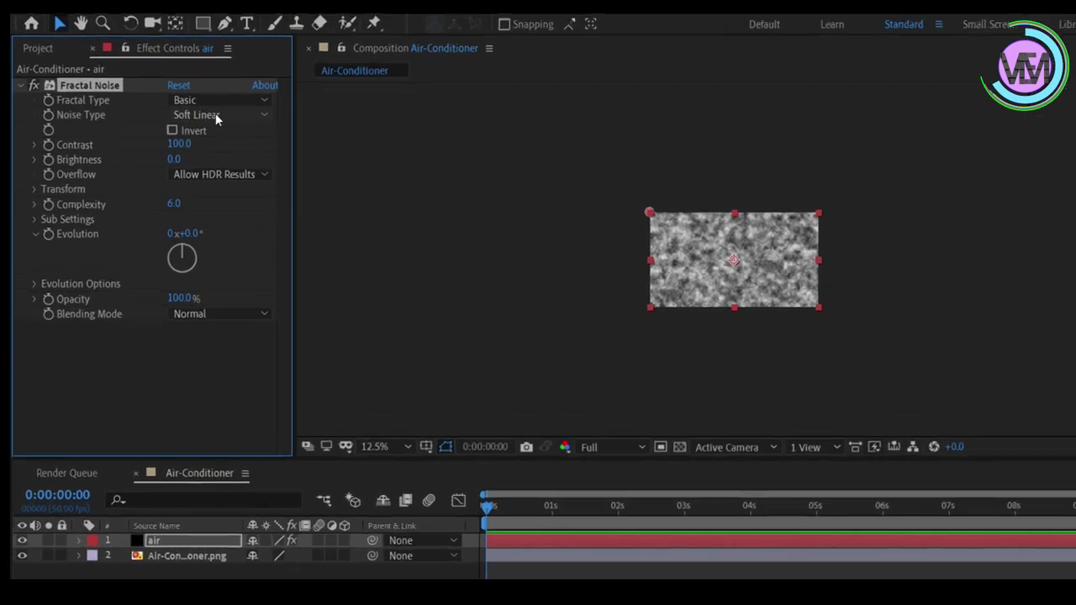
left_click(214, 100)
left_click(241, 204)
left_click(238, 115)
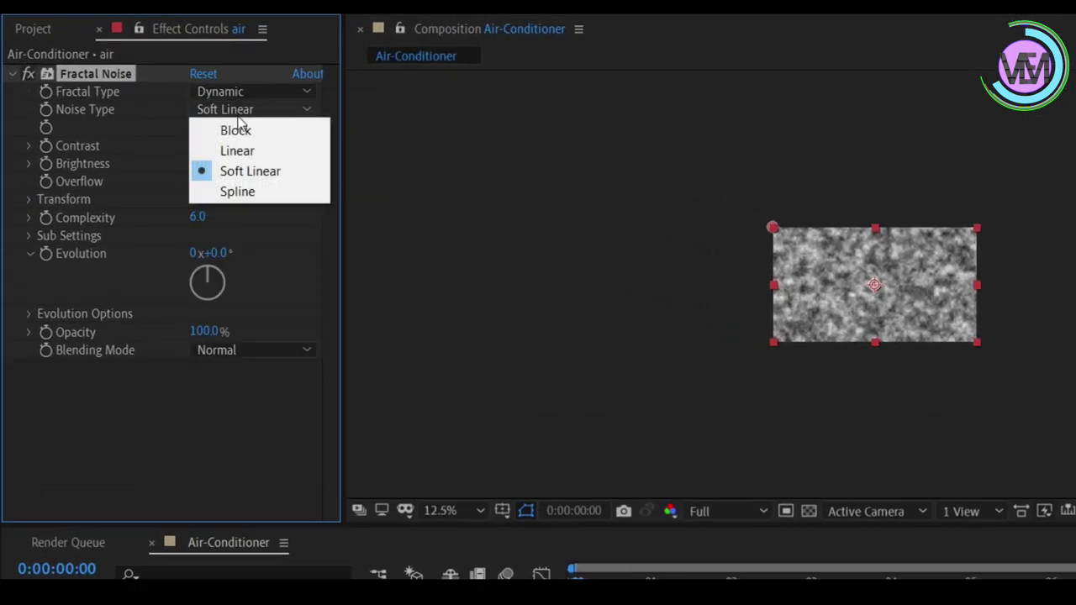
left_click(237, 192)
left_click(202, 146)
type("80")
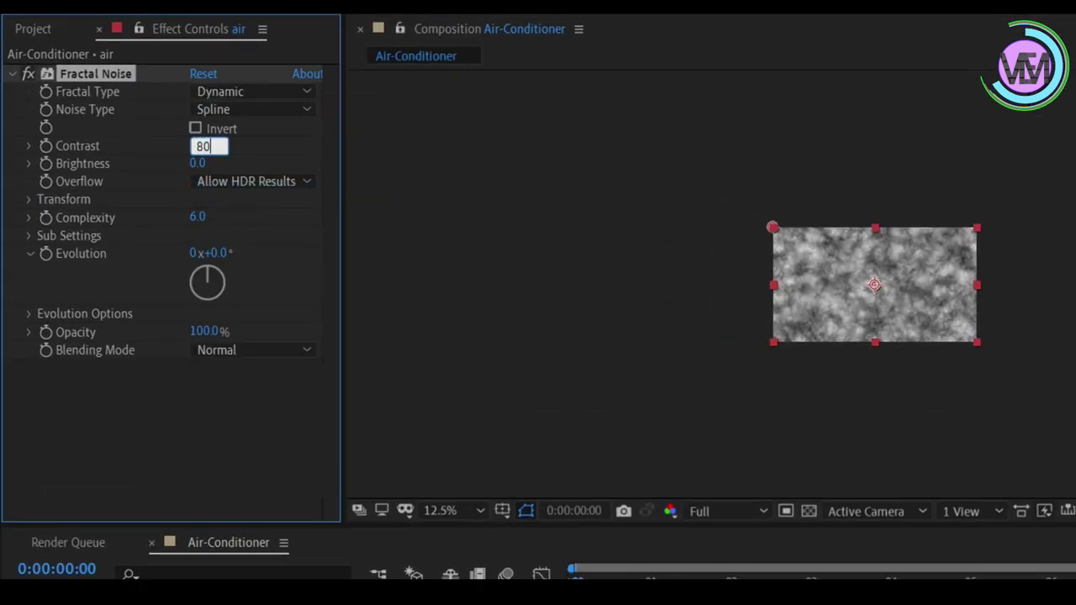
key("Tab")
type("-")
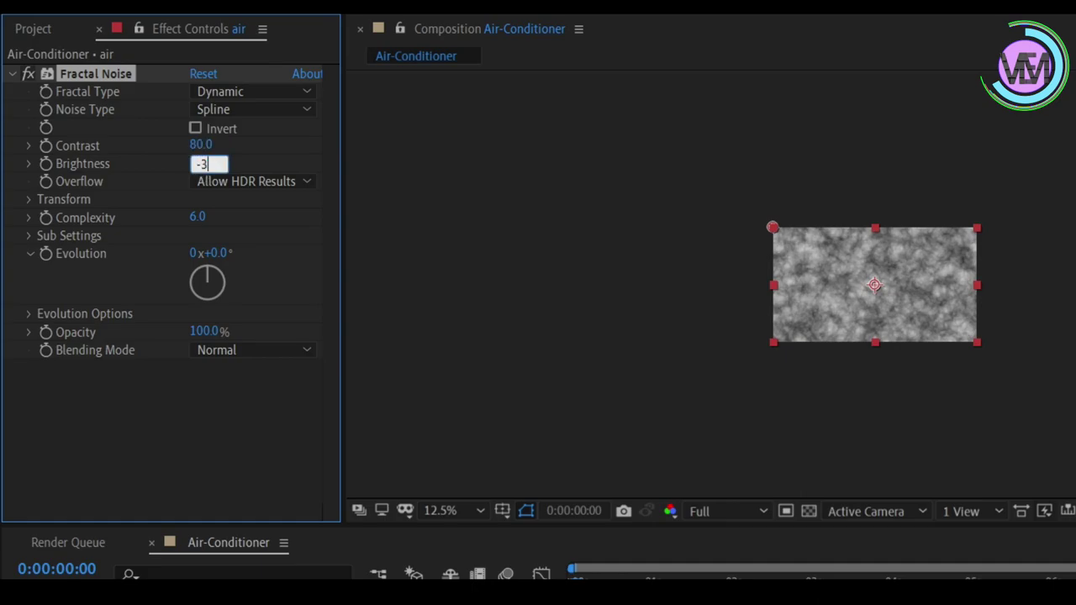
type("0.0")
Step: Turn off Uniform Scaling and set Scale Width 10000 and Scale Height 200
left_click(26, 198)
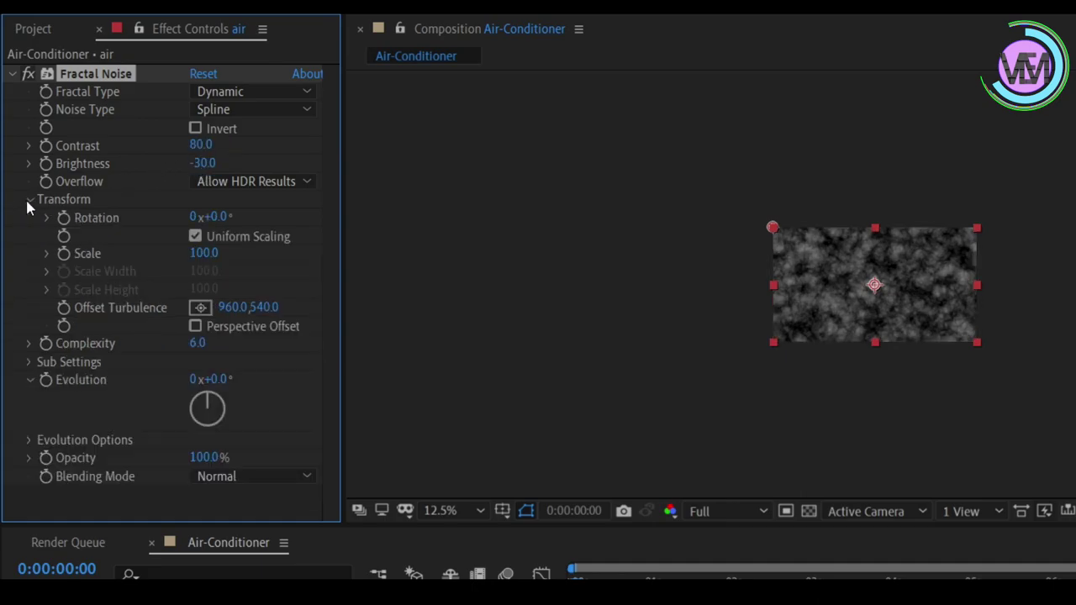
left_click(194, 236)
left_click(204, 272)
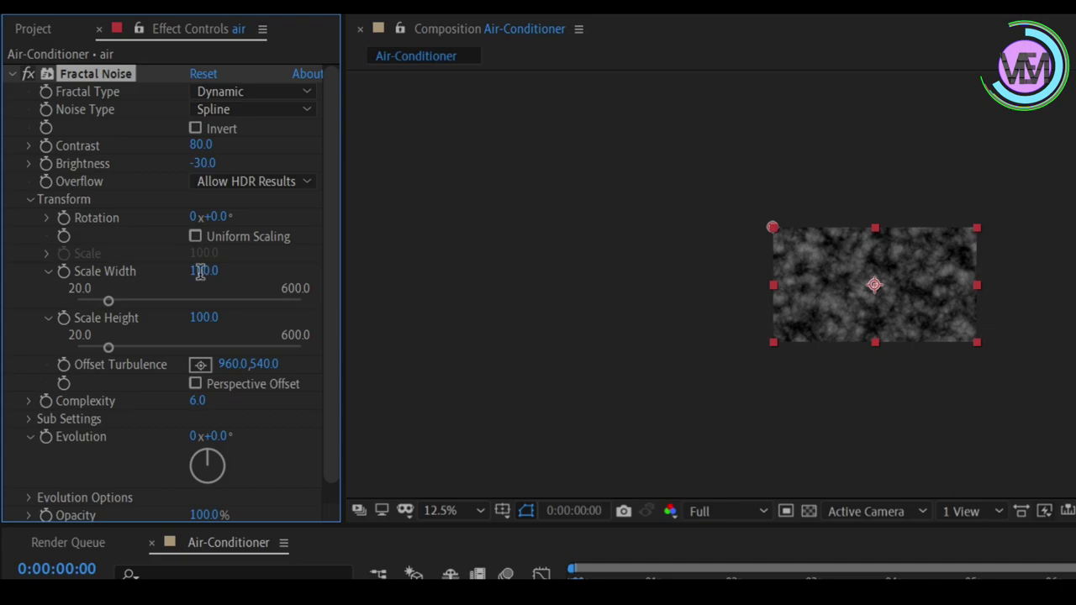
type("1")
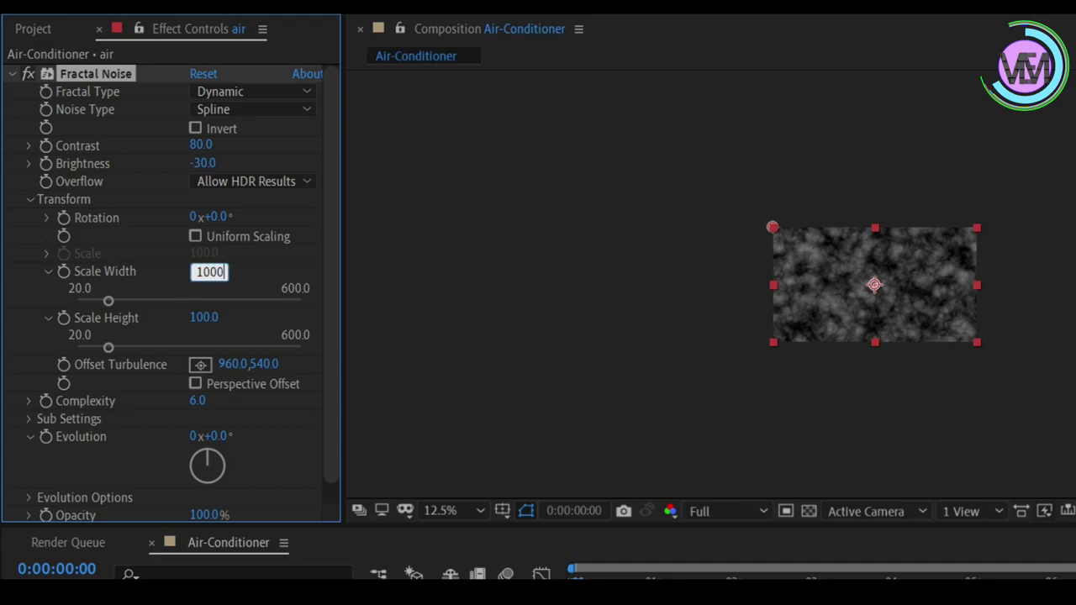
type("0")
left_click(199, 318)
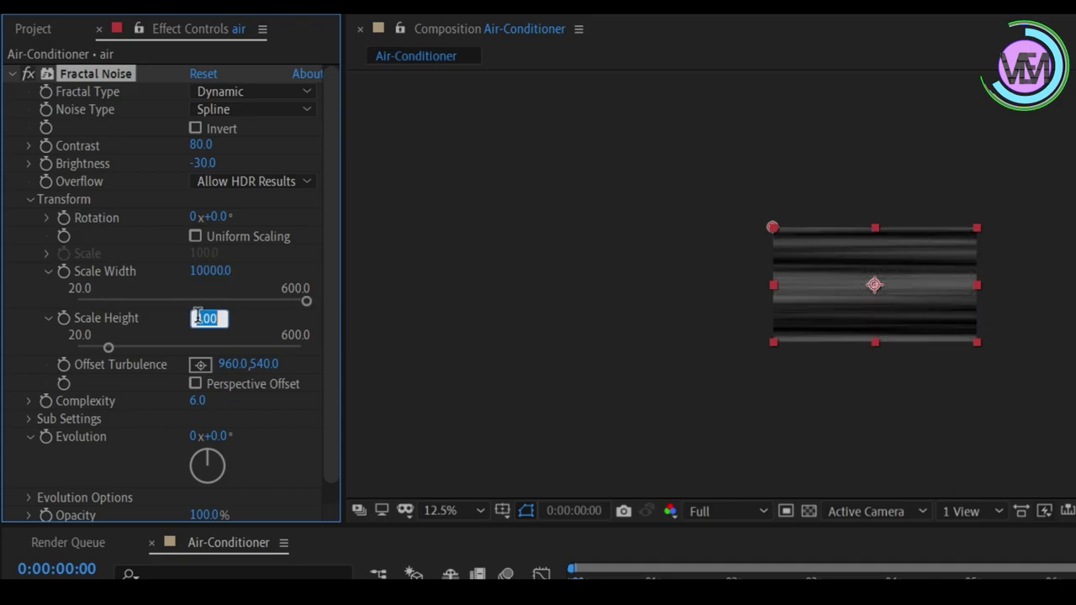
type("2")
left_click(63, 364, "alt")
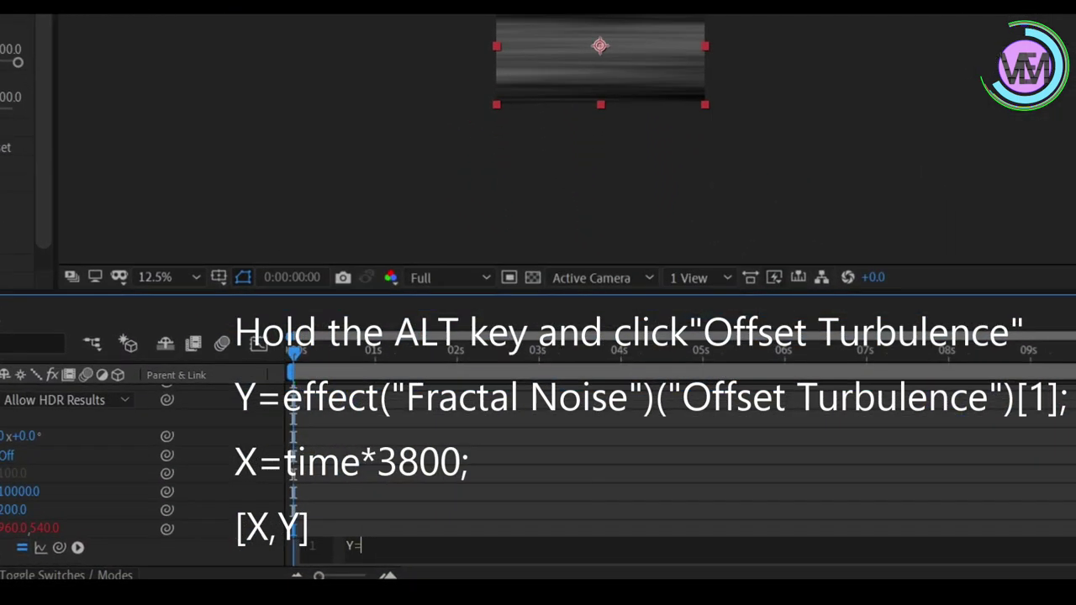
Step: Give Offset Turbulence an expression keeping its Y and setting X=time*3800, returning [X,Y]
type("Y=effect(")
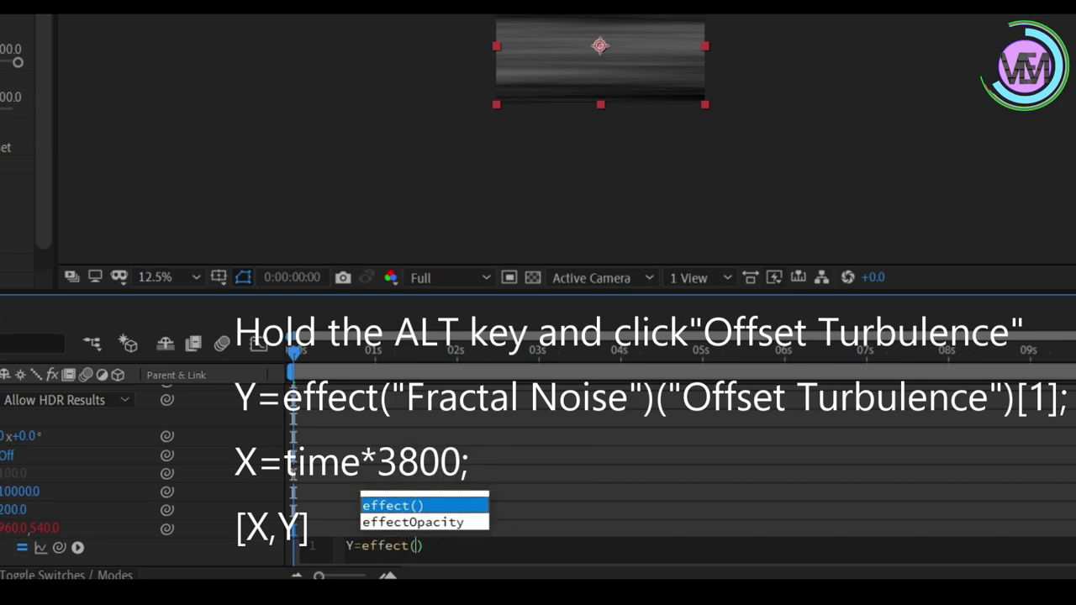
type("\"Fractal ")
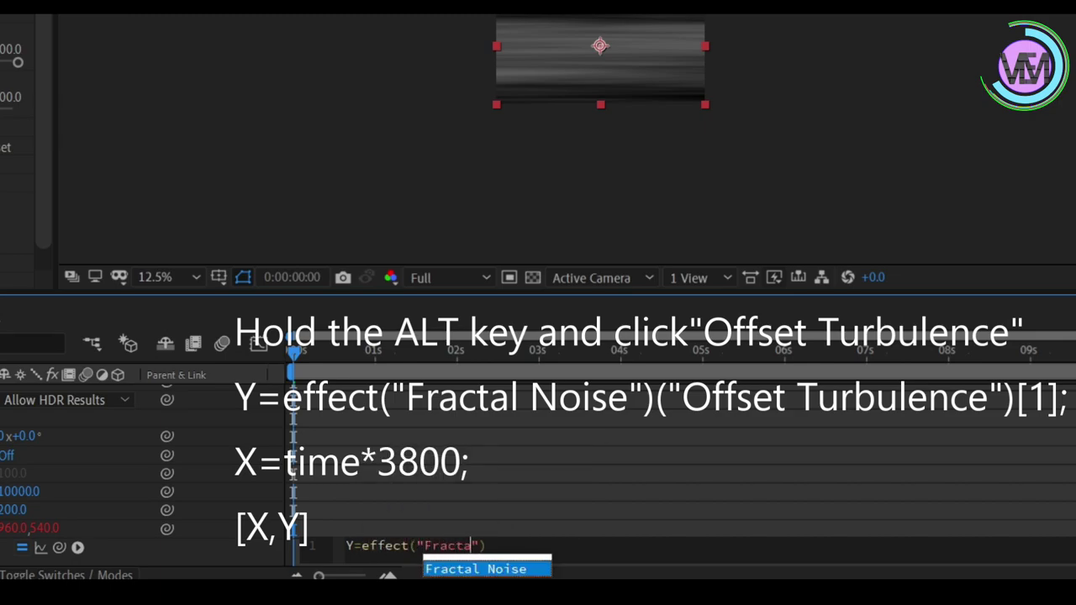
type("Noise")
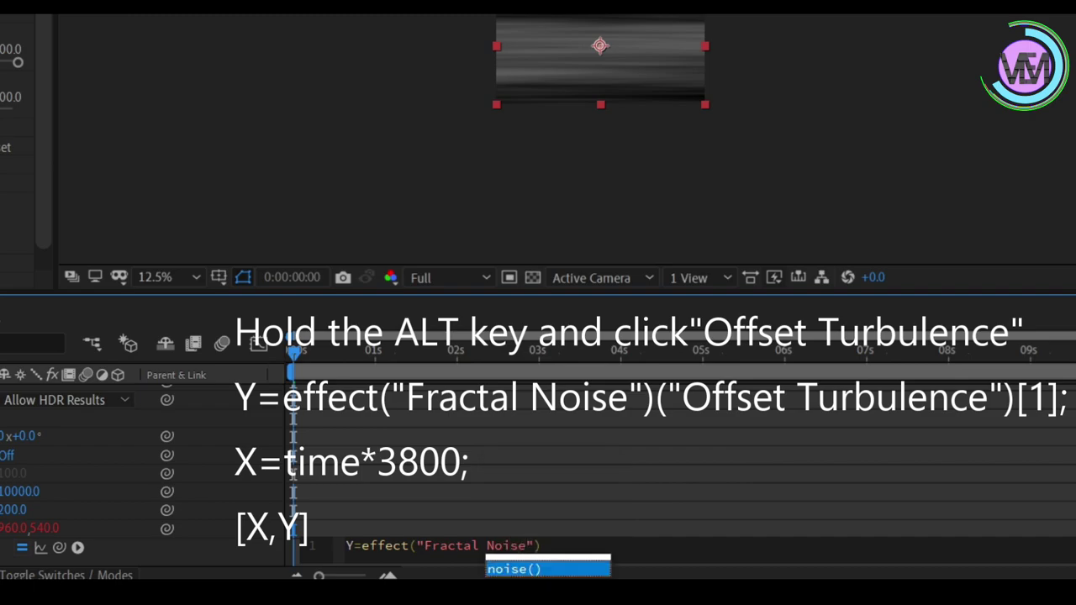
type("\")(\"")
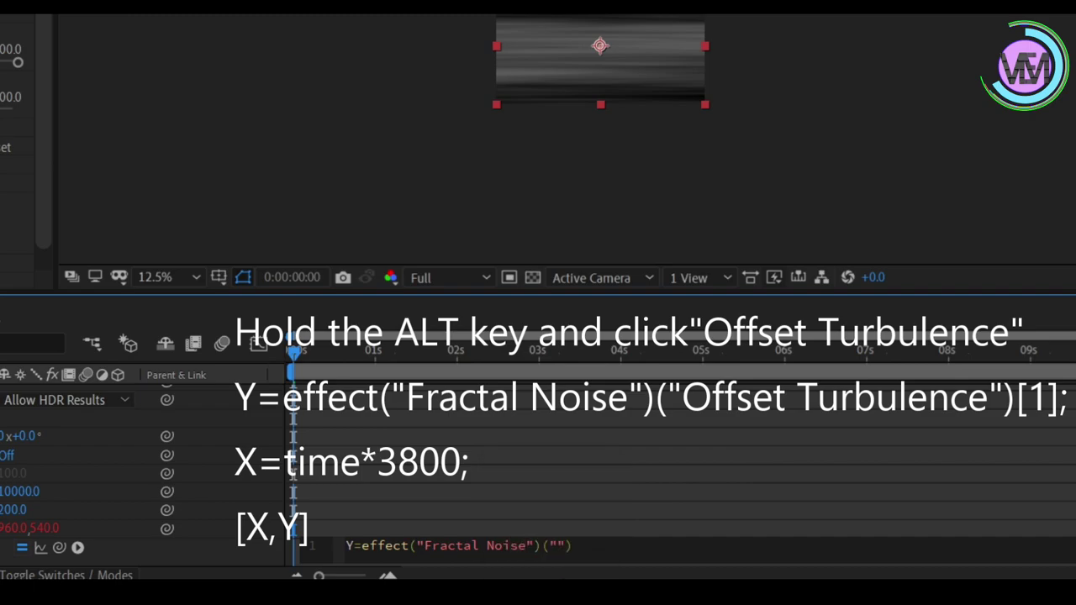
type("Offset Turbulence\")")
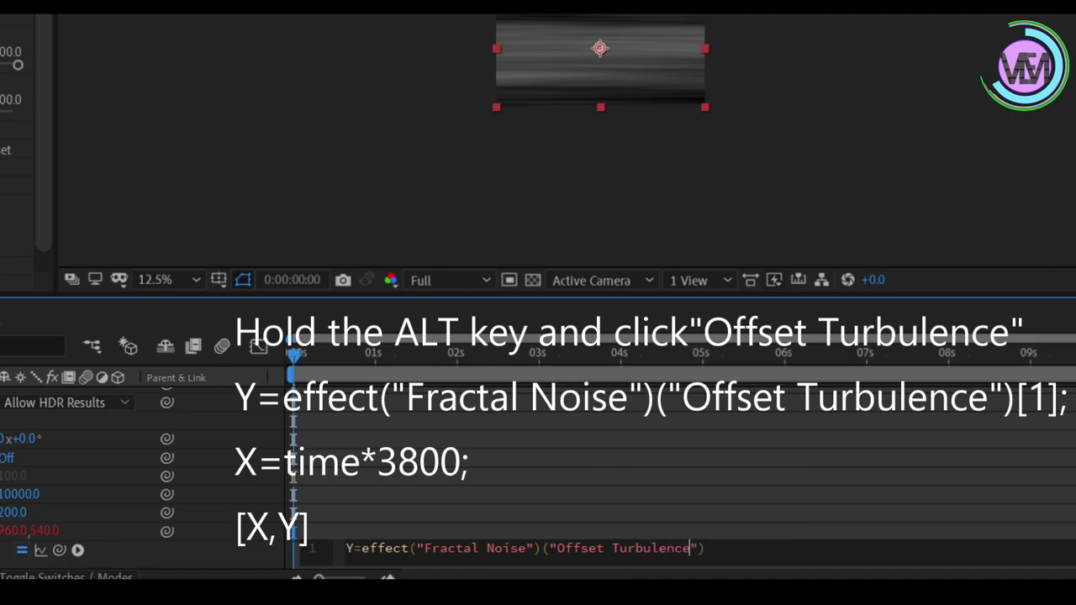
type("[1]")
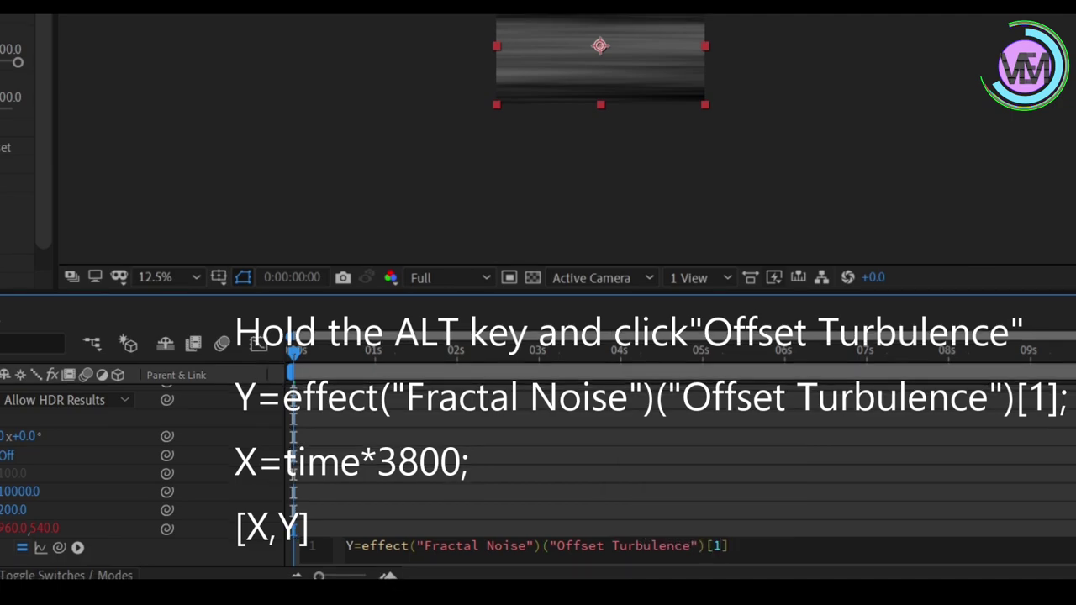
type(";")
key("Return")
type("X=time*38")
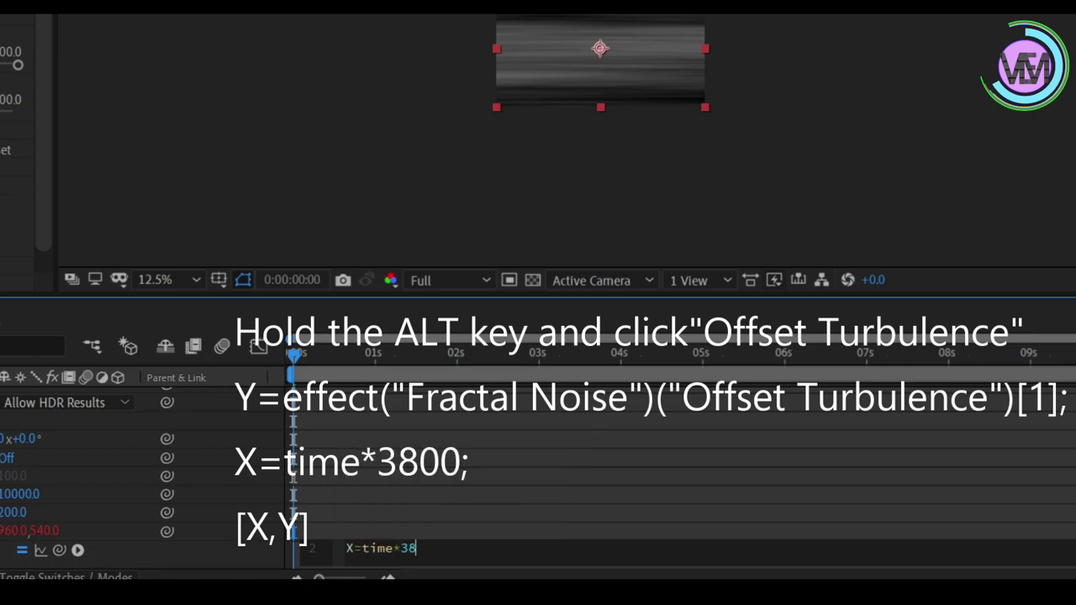
key("Return")
type("[X,")
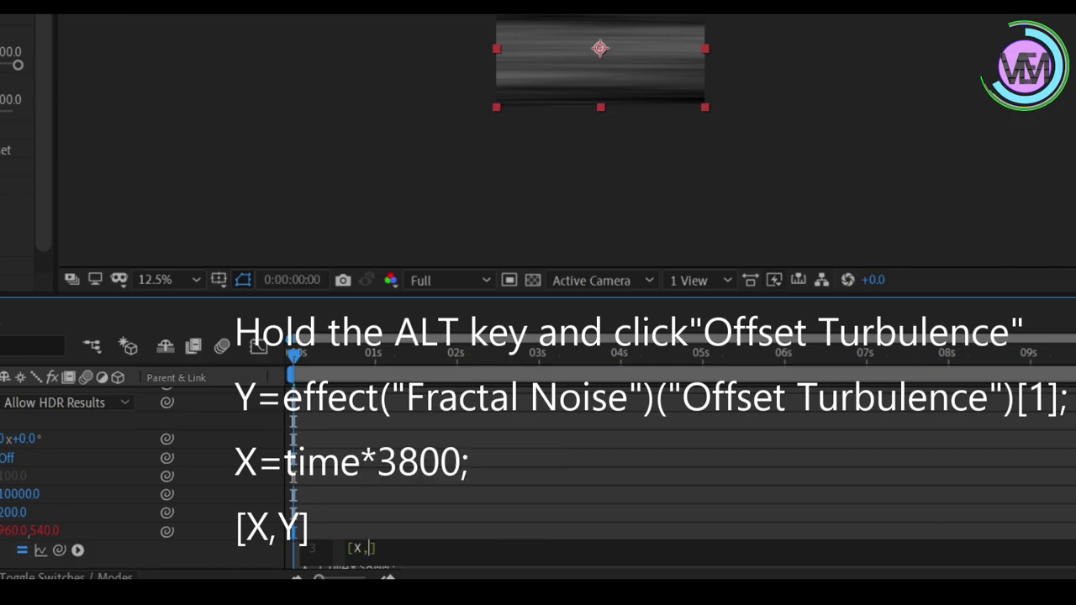
type("Y")
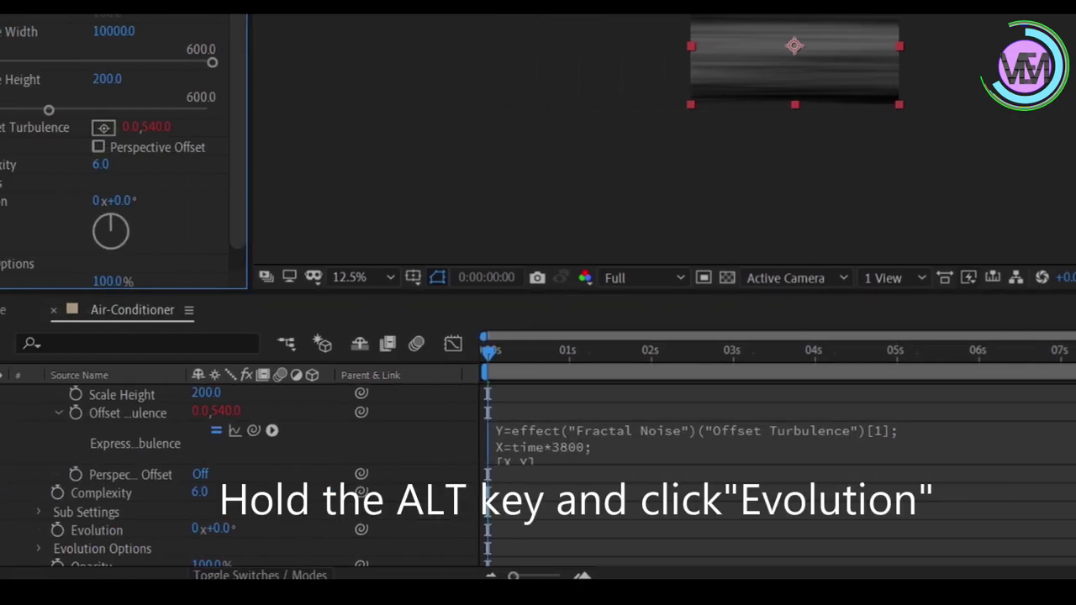
Step: Drive Fractal Noise Evolution with the expression time*20
left_click(48, 202, "alt")
type("time")
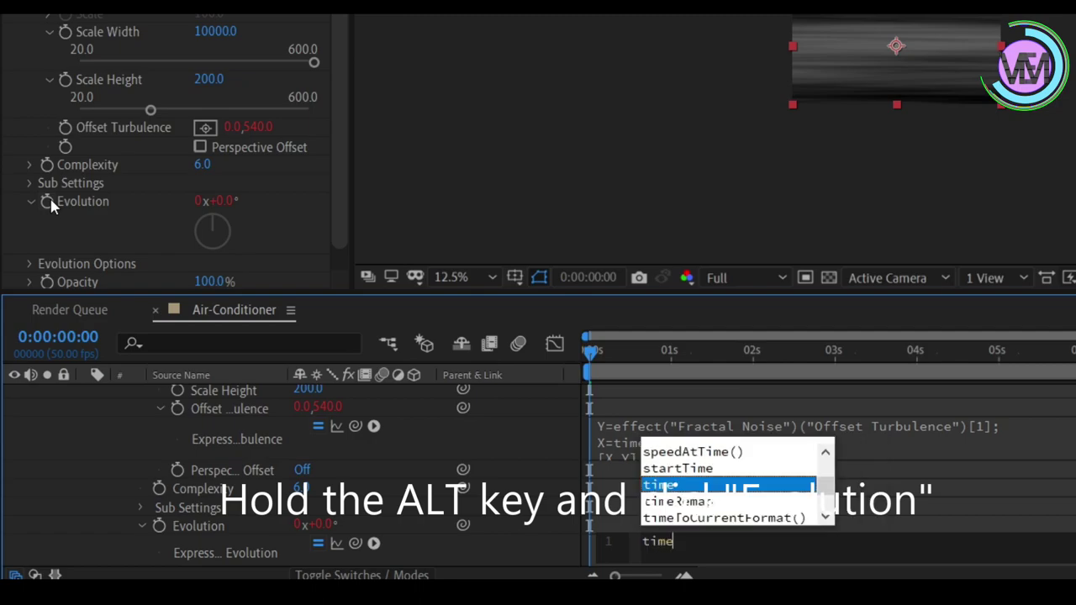
type("*")
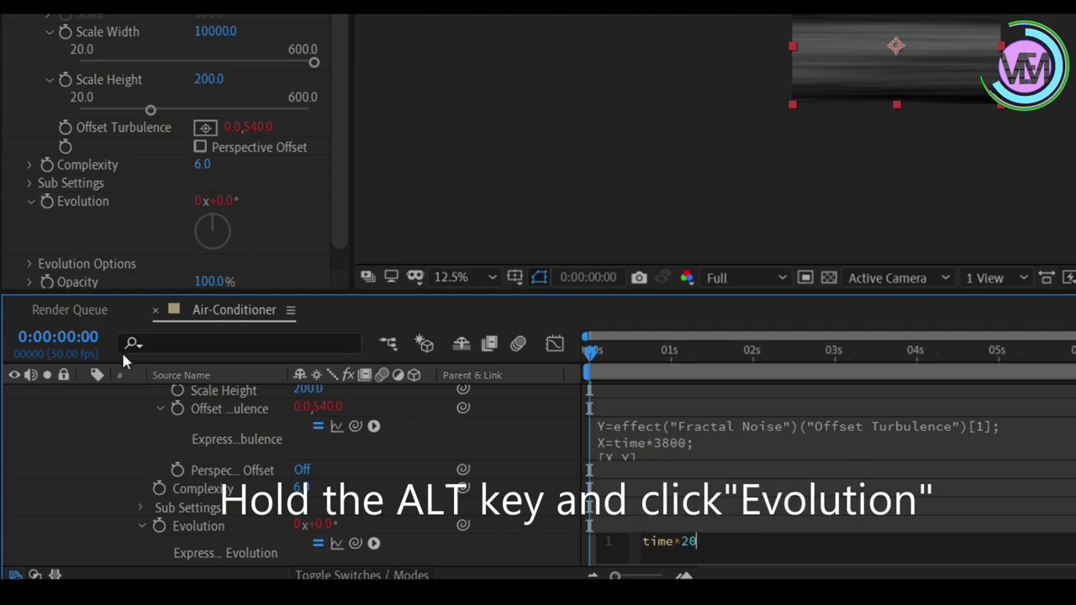
scroll(146, 394, "up", 10)
left_click(56, 453)
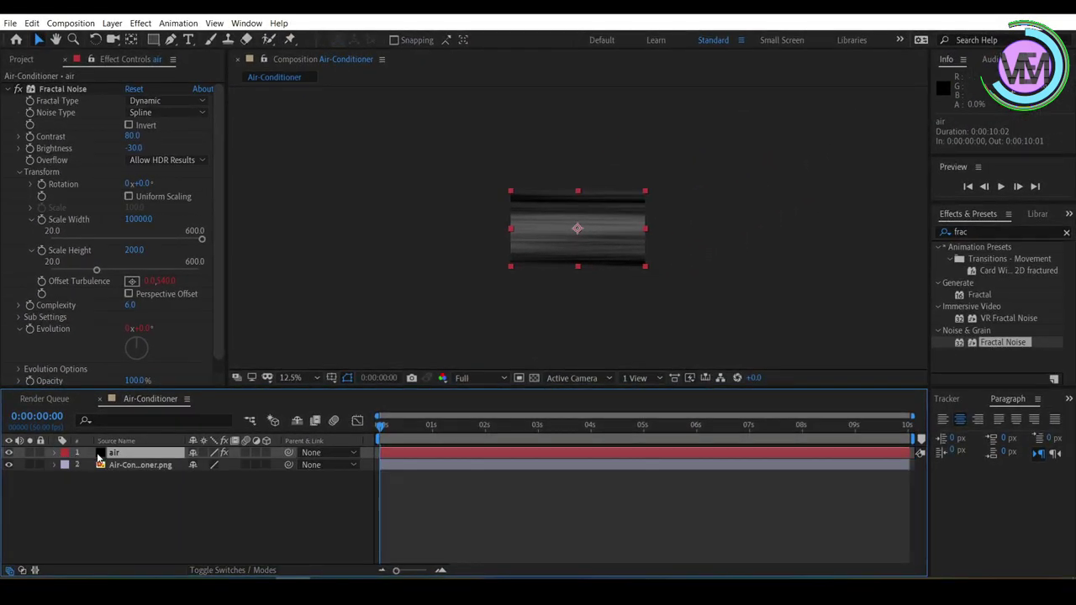
Step: Add a Tint effect to the air layer with Map White To set to blue 081FF
left_click(977, 232)
type("tint")
mouse_move(987, 294)
left_mouse_down()
mouse_move(124, 336)
mouse_move(127, 362)
left_mouse_up()
left_click(131, 355)
type("0")
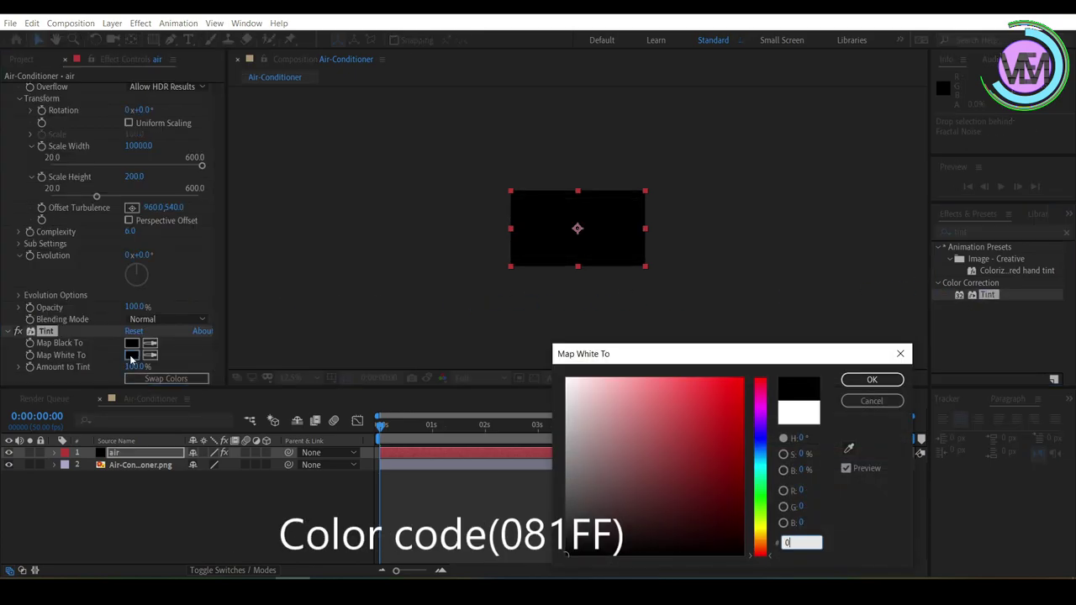
type("81FF")
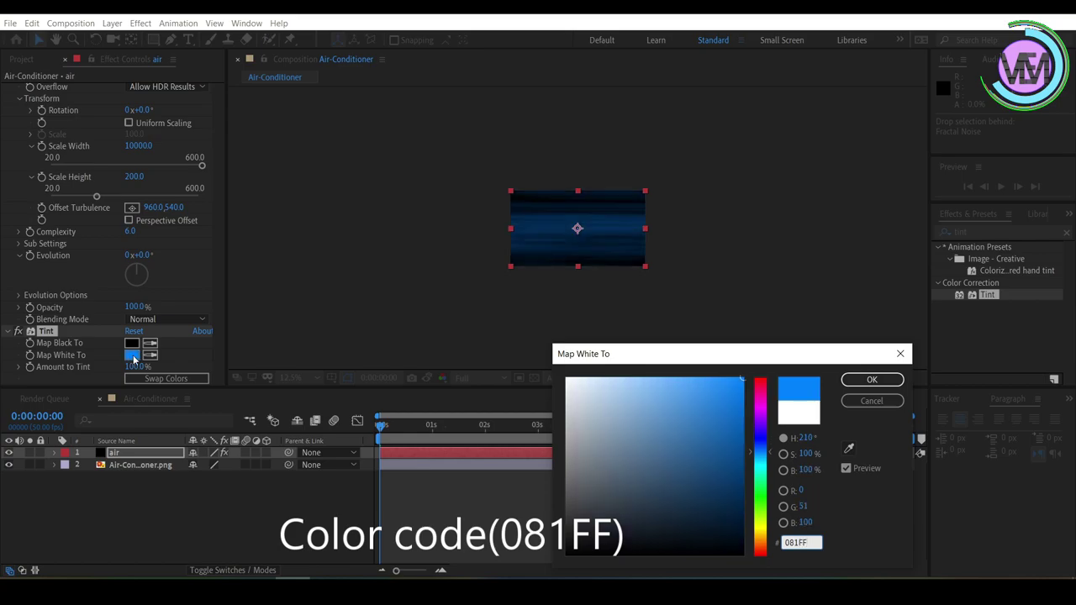
left_click(873, 381)
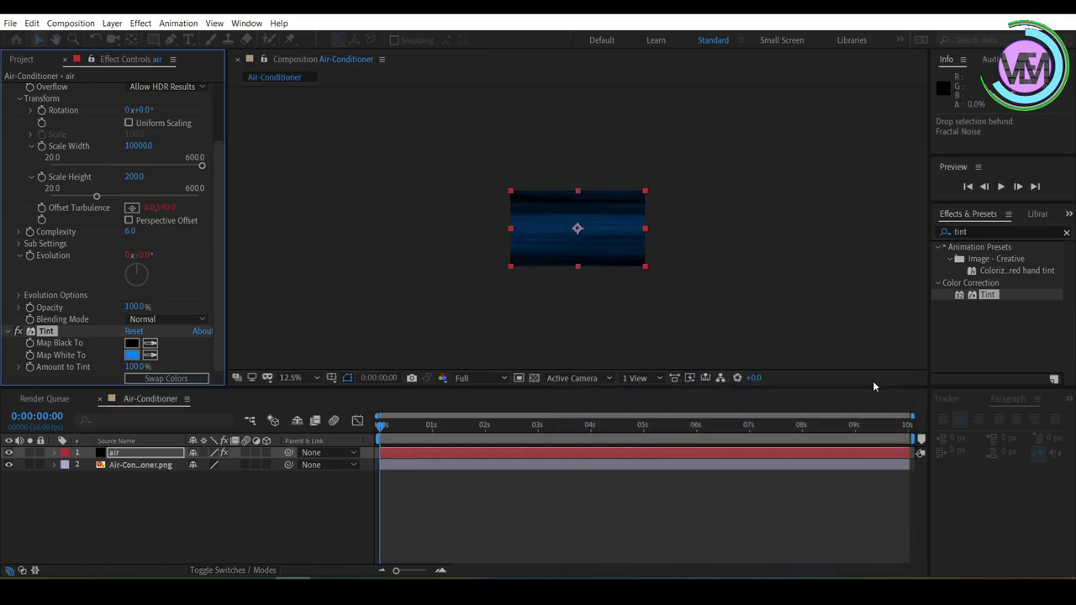
right_click(163, 454)
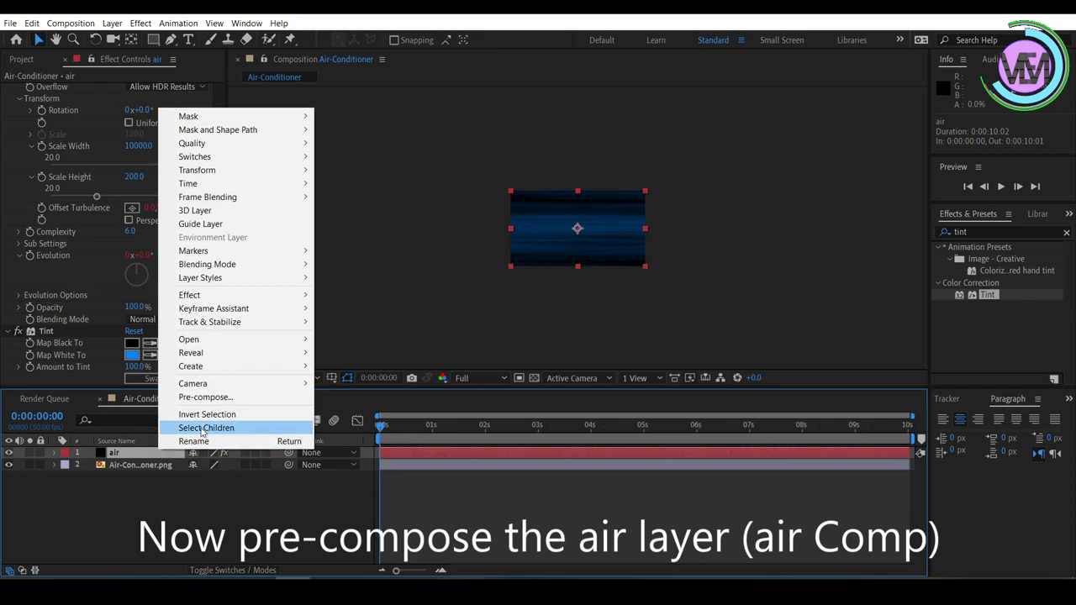
Step: Pre-compose air, moving all attributes into a new composition named air Comp
left_click(210, 396)
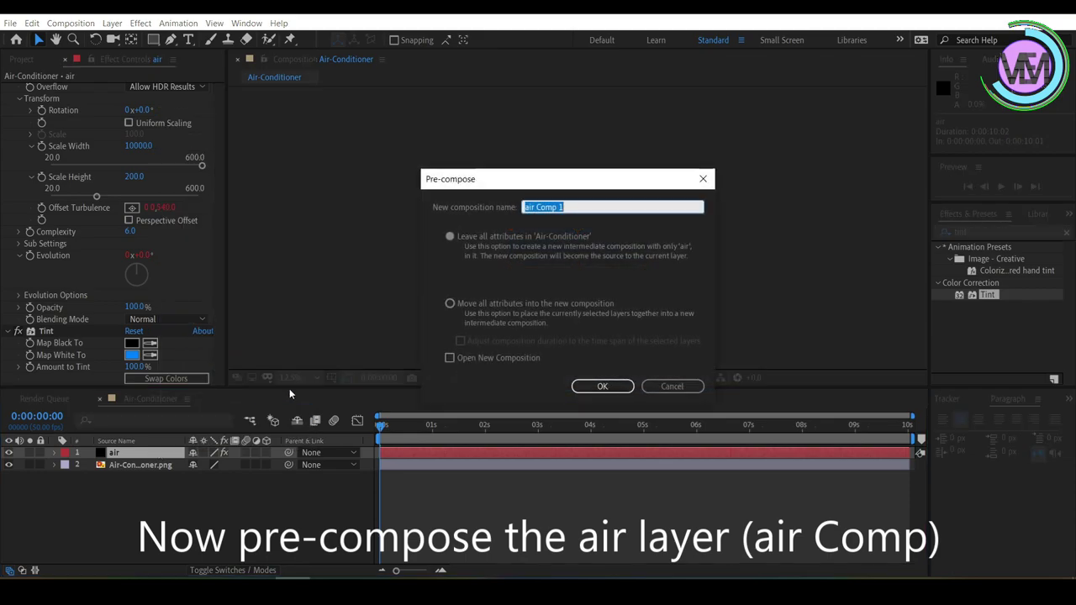
left_click(452, 304)
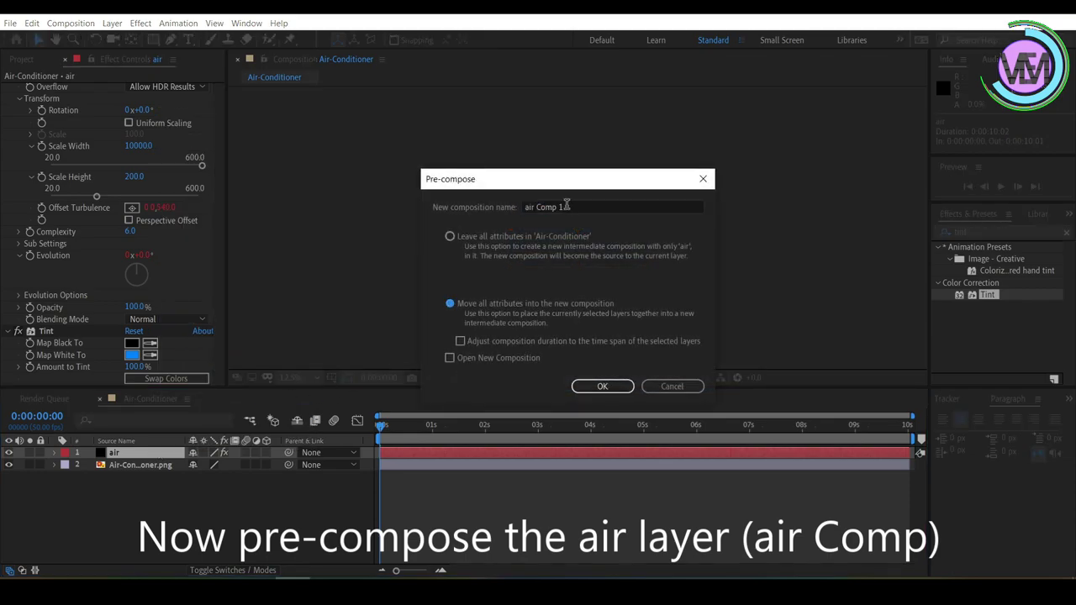
left_click(564, 207)
key("BackSpace")
key("BackSpace")
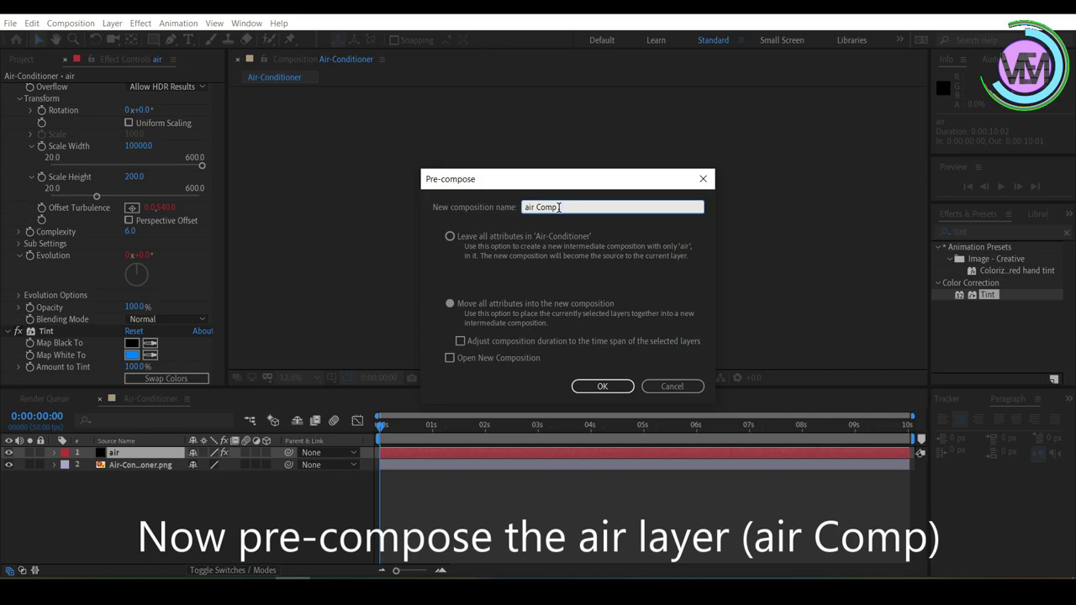
left_click(598, 386)
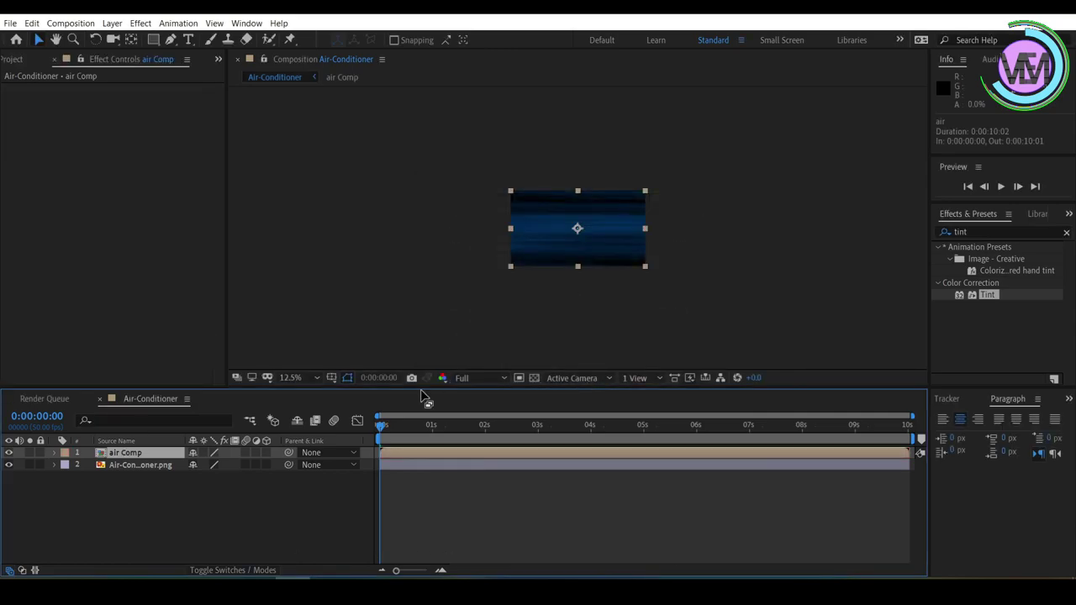
Step: Open the air Comp precomposition and select its air layer
double_click(158, 452)
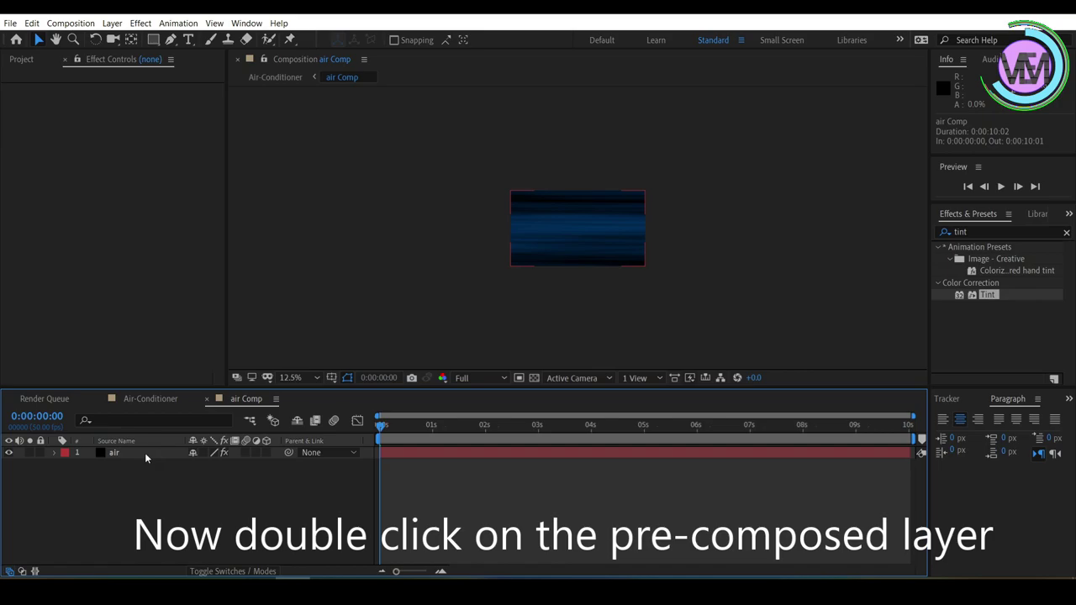
left_click(145, 452)
left_click(153, 39)
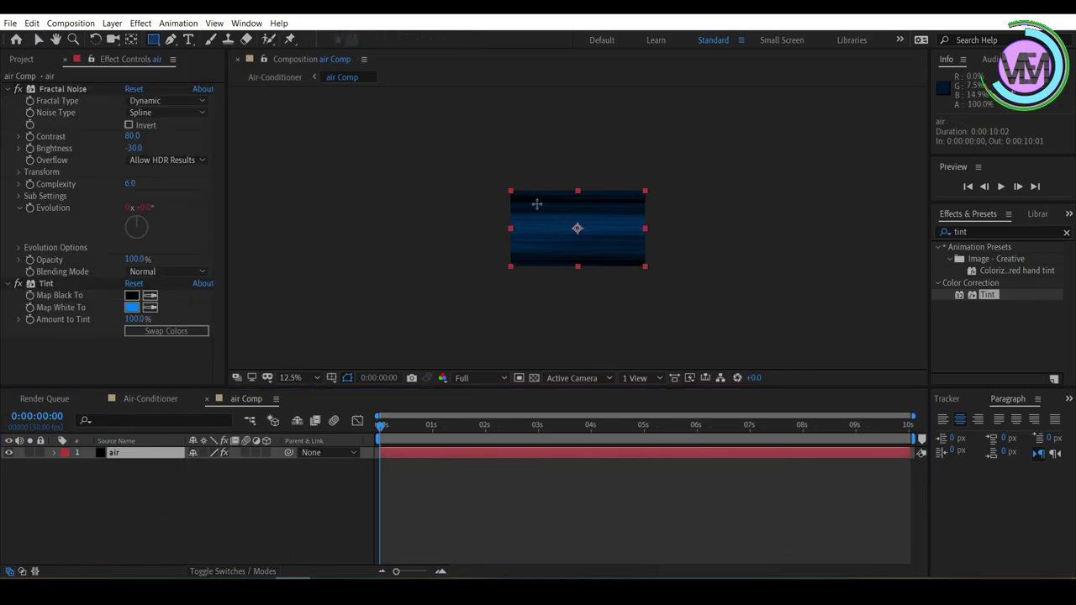
Step: Draw a rectangular mask over the middle of the air layer with a 250-pixel feather
left_click_drag(535, 203, 605, 252)
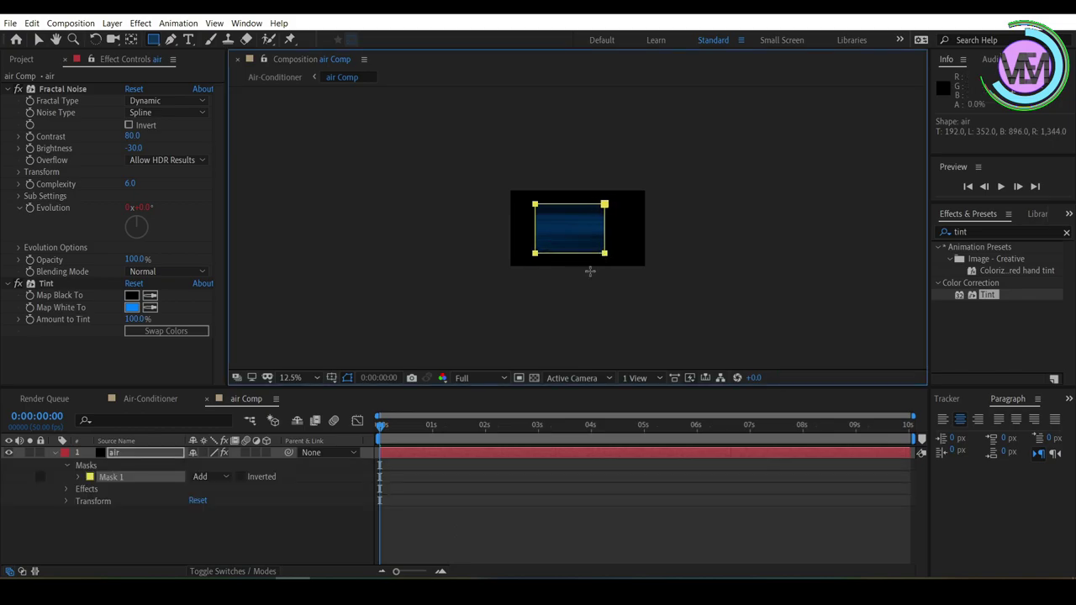
left_click(78, 477)
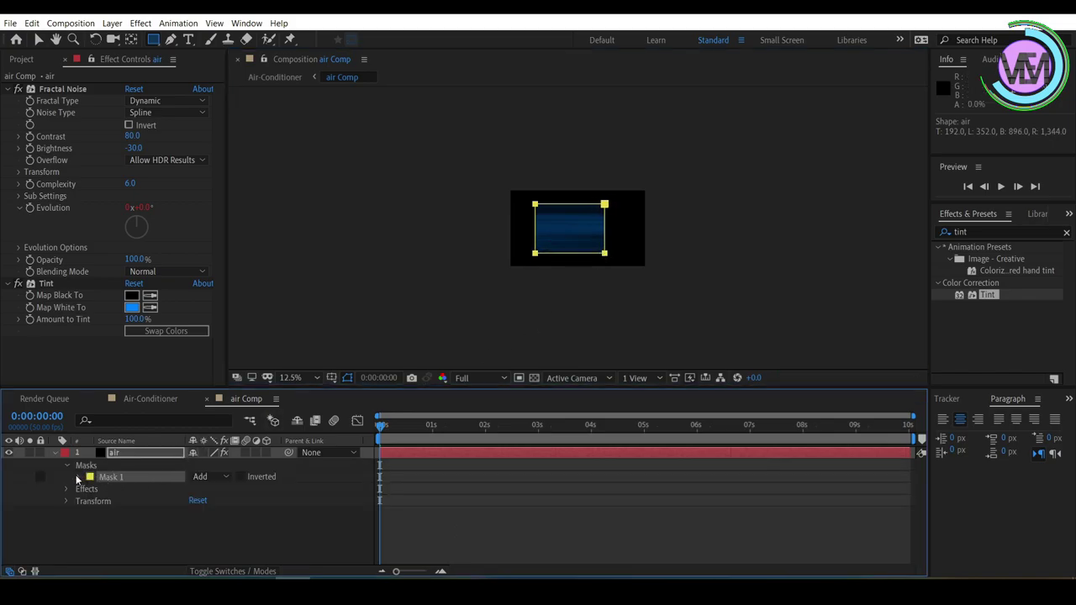
left_click(210, 500)
type("250")
key("Return")
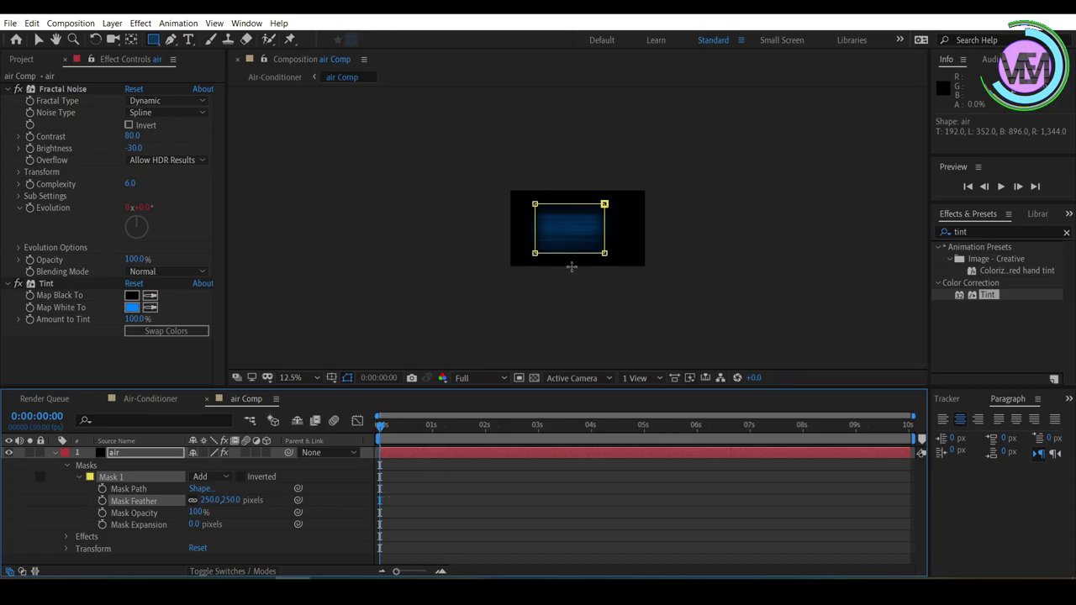
key("period")
Step: Raise the mask feather to 471 pixels and duplicate the air layer
left_click(38, 40)
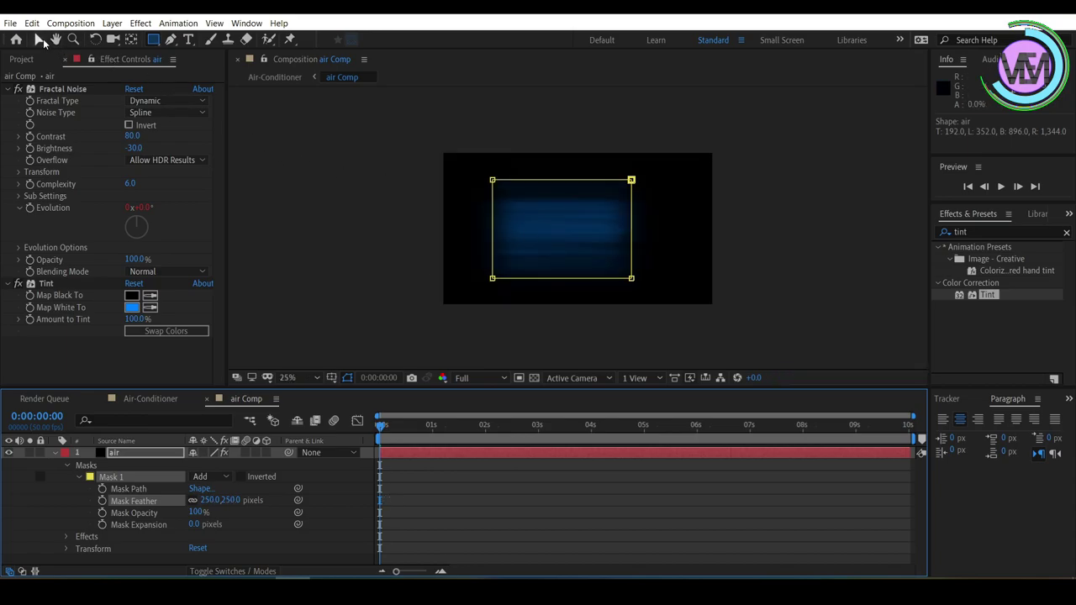
left_click(376, 263)
left_click(375, 258)
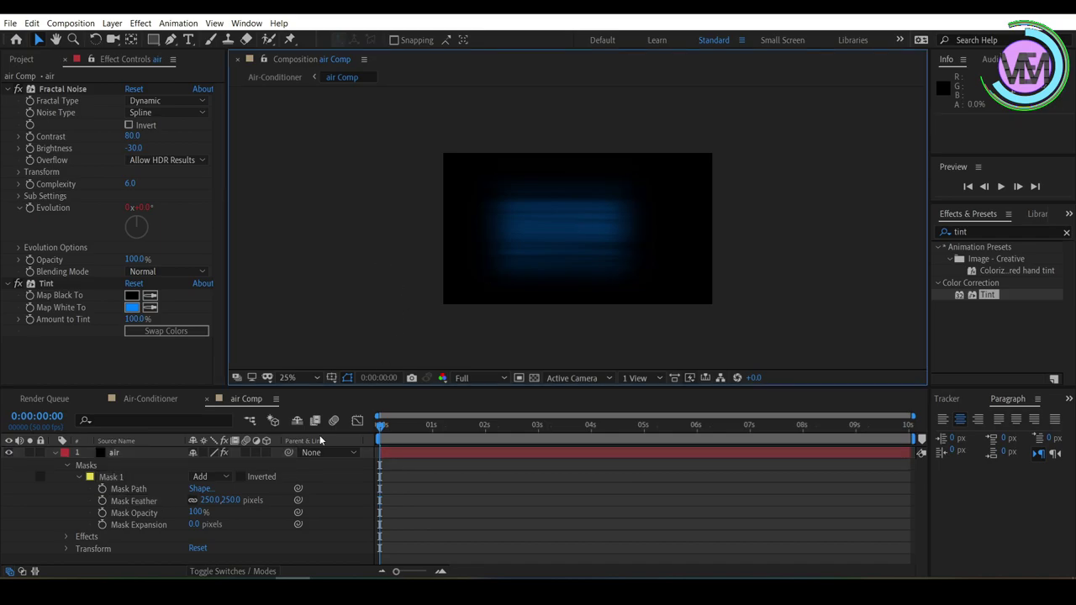
left_click_drag(211, 500, 306, 501)
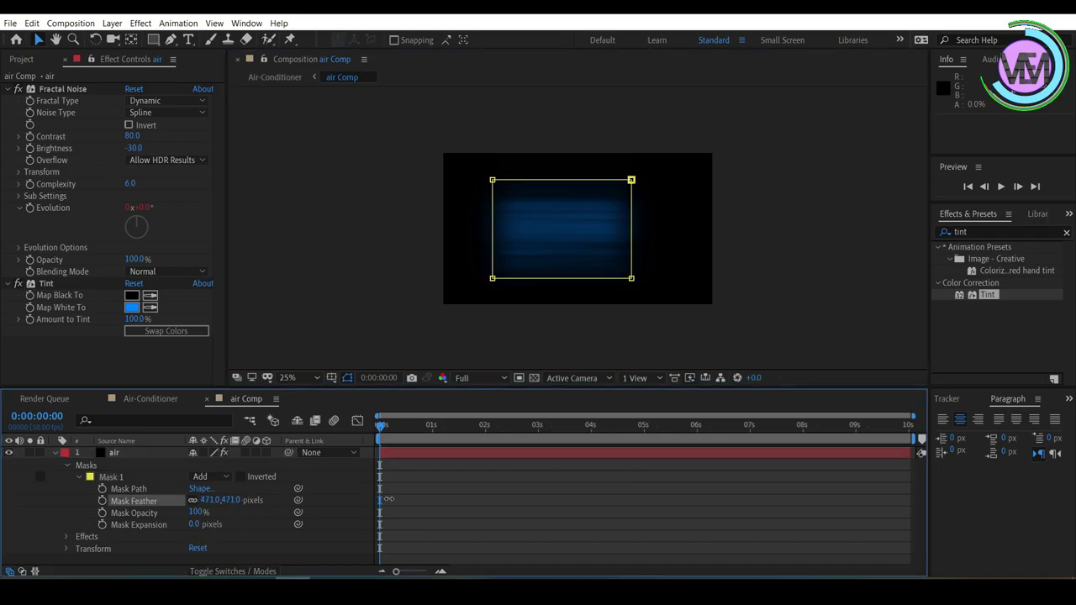
left_click(431, 454)
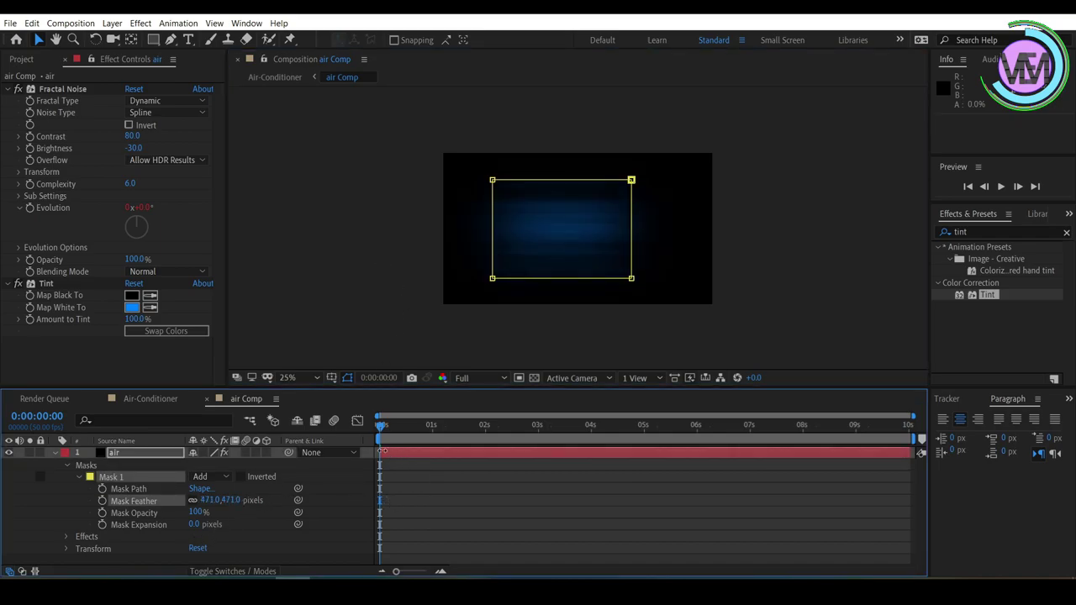
left_click(148, 454)
key("ctrl+d")
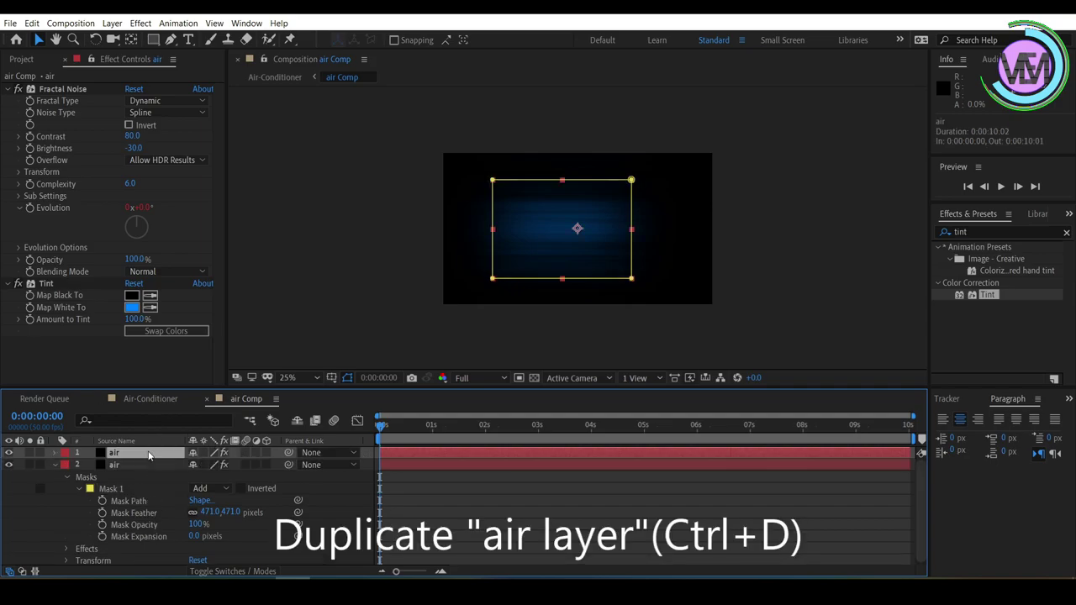
Step: In the Air-Conditioner composition, set air Comp to Add blending and move the playhead to 0:00:01:19
left_click(152, 399)
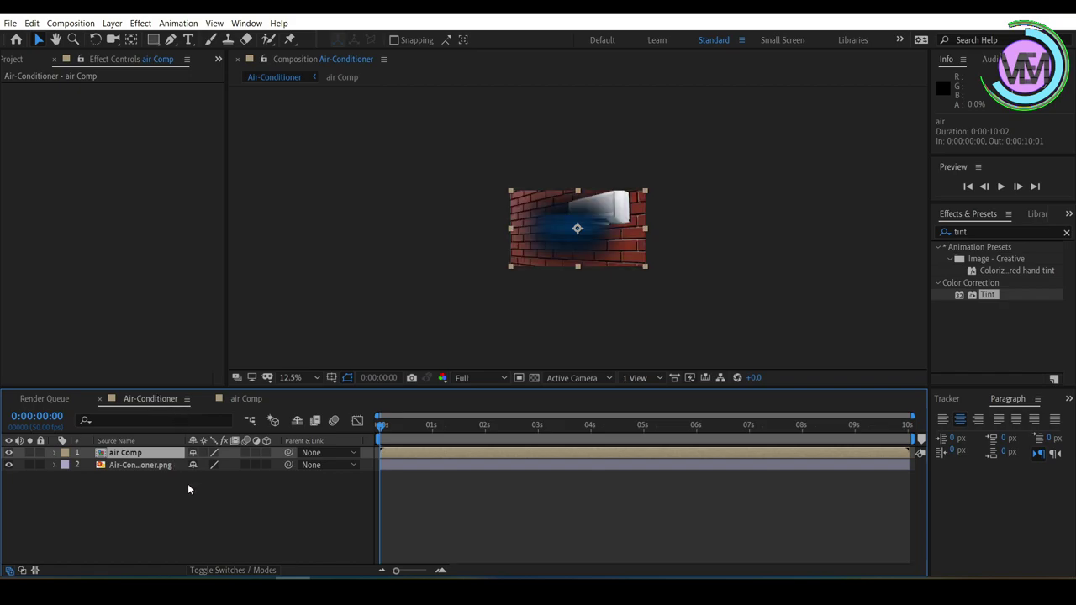
left_click(252, 571)
left_click(230, 453)
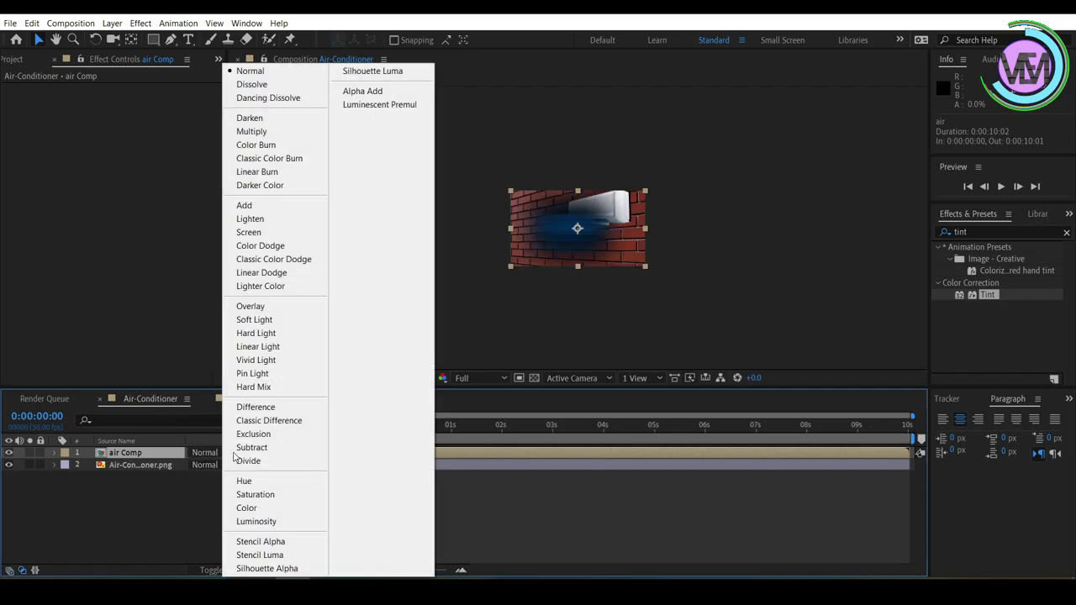
left_click(248, 206)
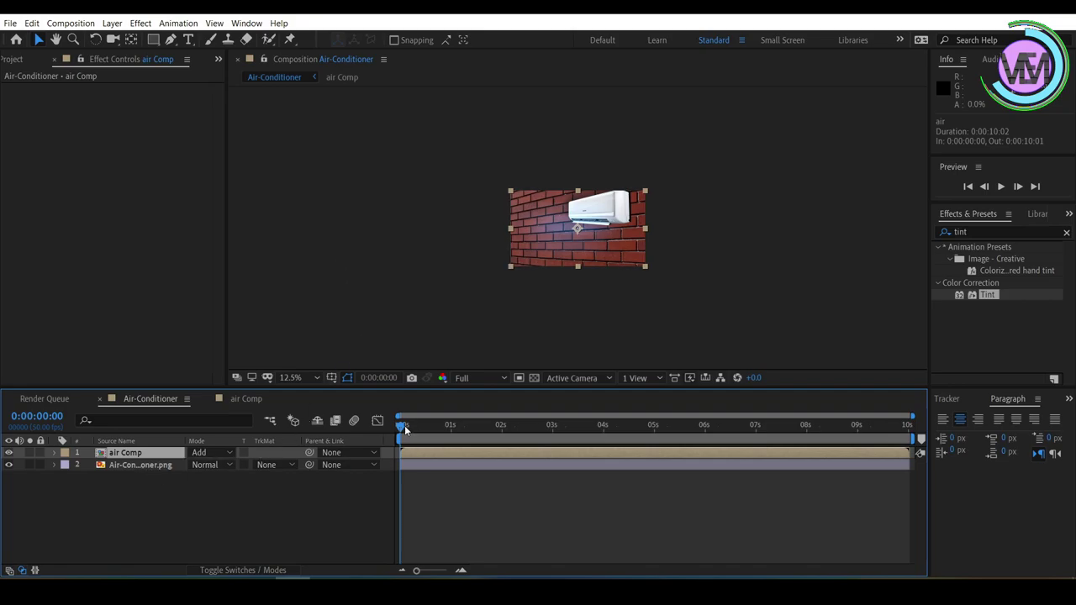
left_click_drag(411, 426, 470, 426)
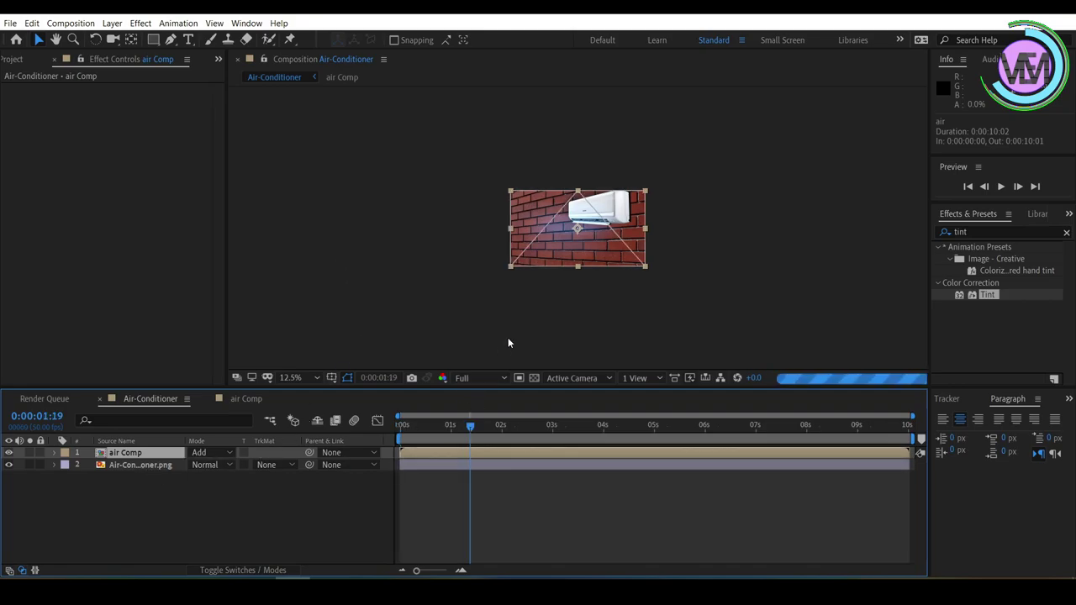
scroll(548, 314, "up", 2)
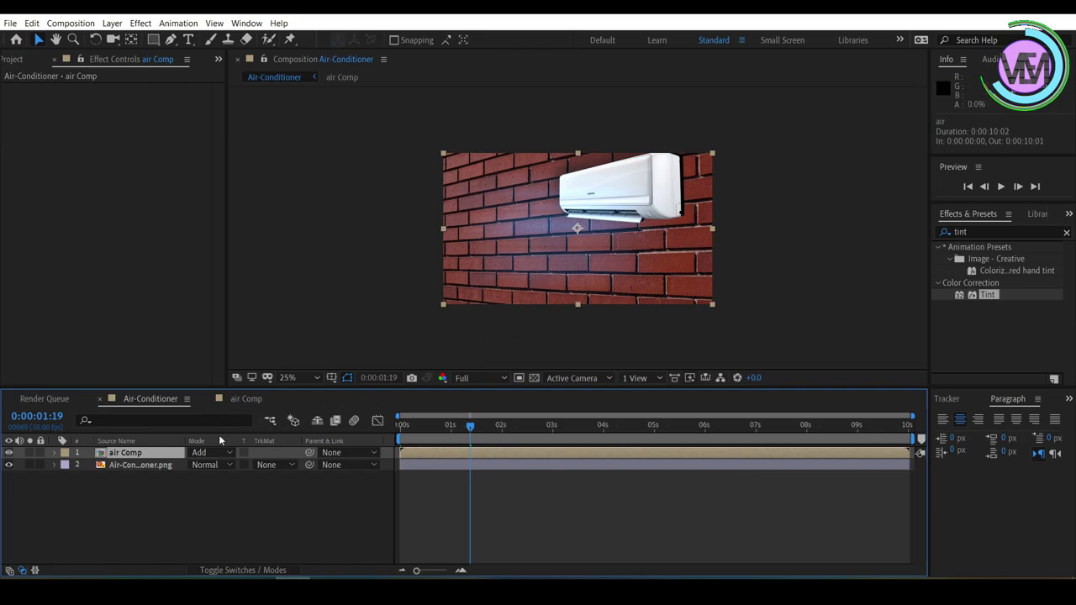
Step: Rotate air Comp 90° and move it down and right beneath the air conditioner
key("r")
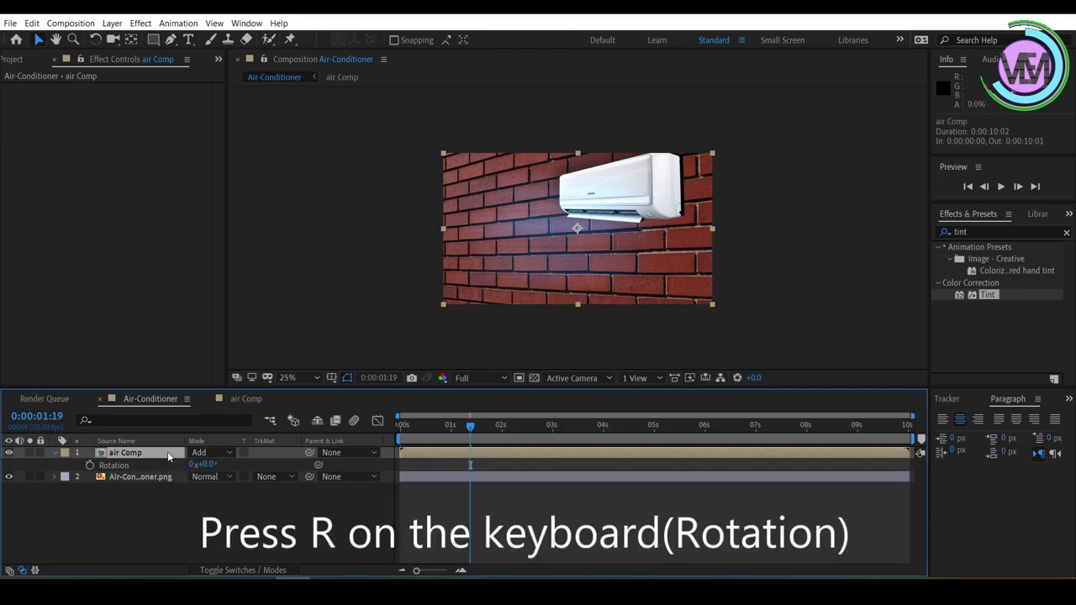
left_click(204, 465)
key("Return")
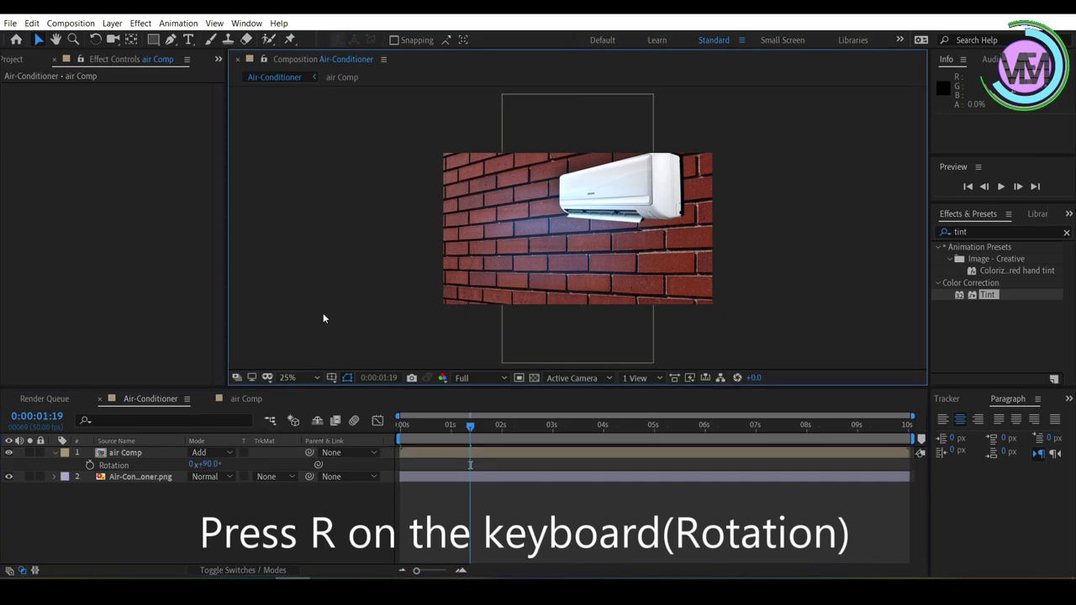
left_click_drag(577, 220, 602, 292)
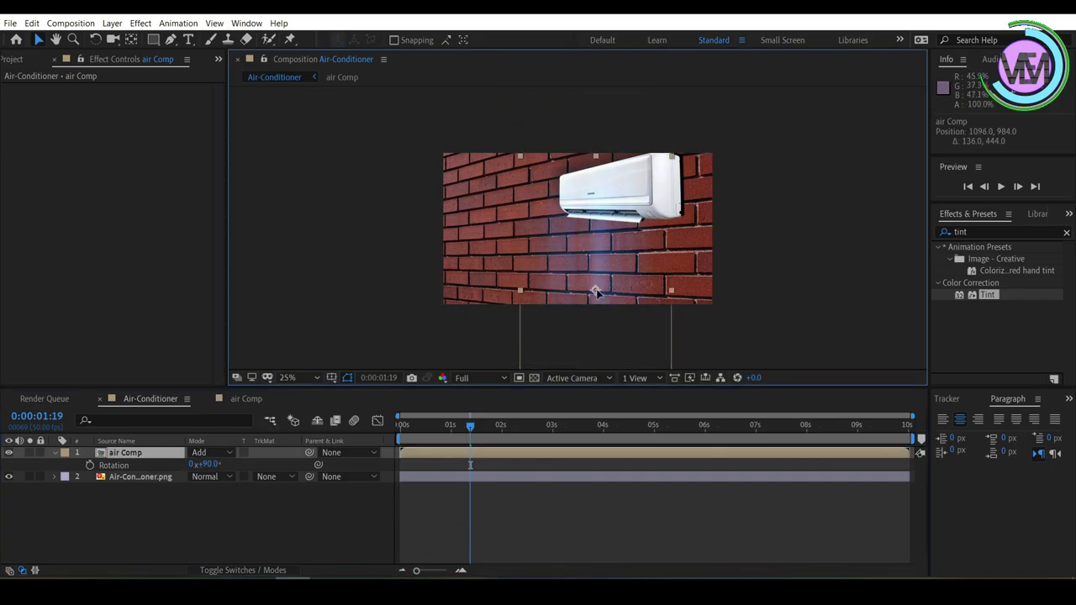
Step: Apply the Mesh Warp effect to the air Comp layer
left_click(981, 231)
type("mesh")
left_click_drag(999, 264, 145, 454)
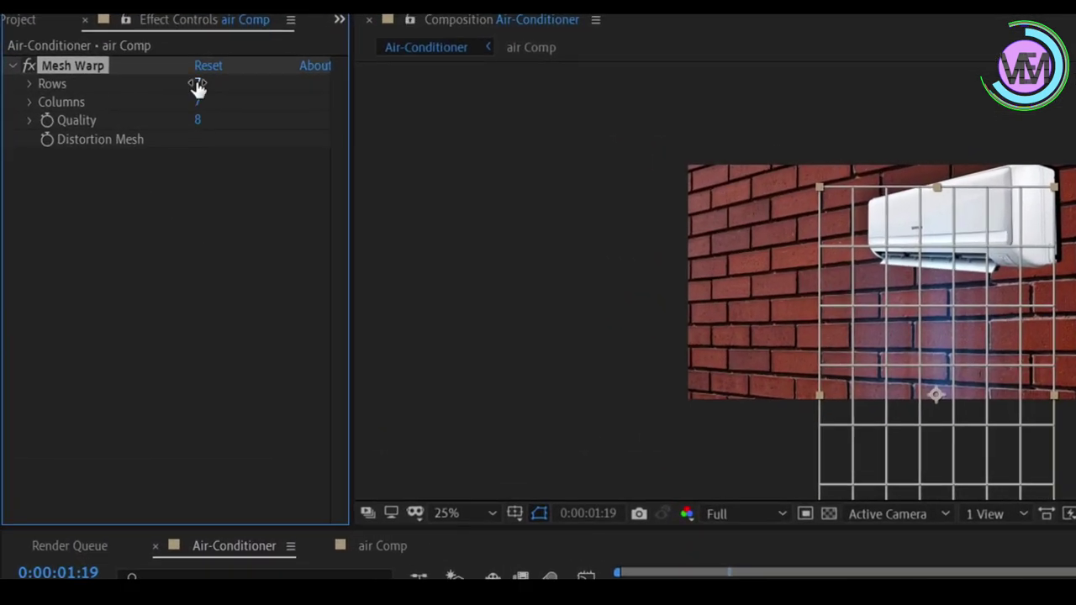
Step: Set Mesh Warp to 1 row and 1 column and bend the left mesh edge to curve the airflow
left_click_drag(217, 86, 134, 87)
left_click_drag(217, 99, 148, 106)
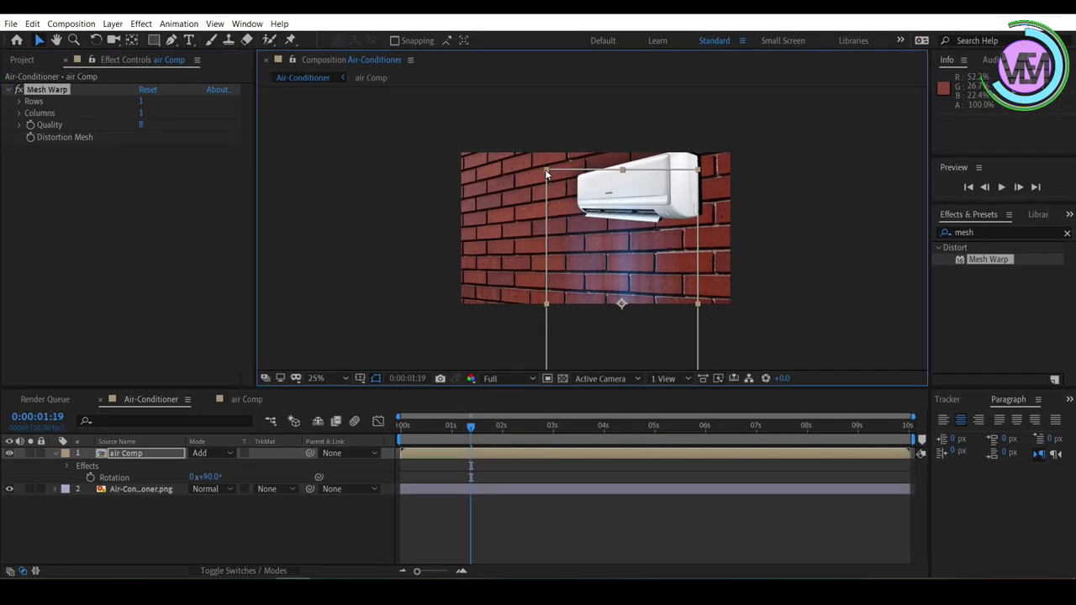
mouse_move(545, 169)
left_mouse_down()
mouse_move(548, 303)
mouse_move(517, 306)
left_mouse_up()
key("comma")
key("period")
key("comma")
key("period")
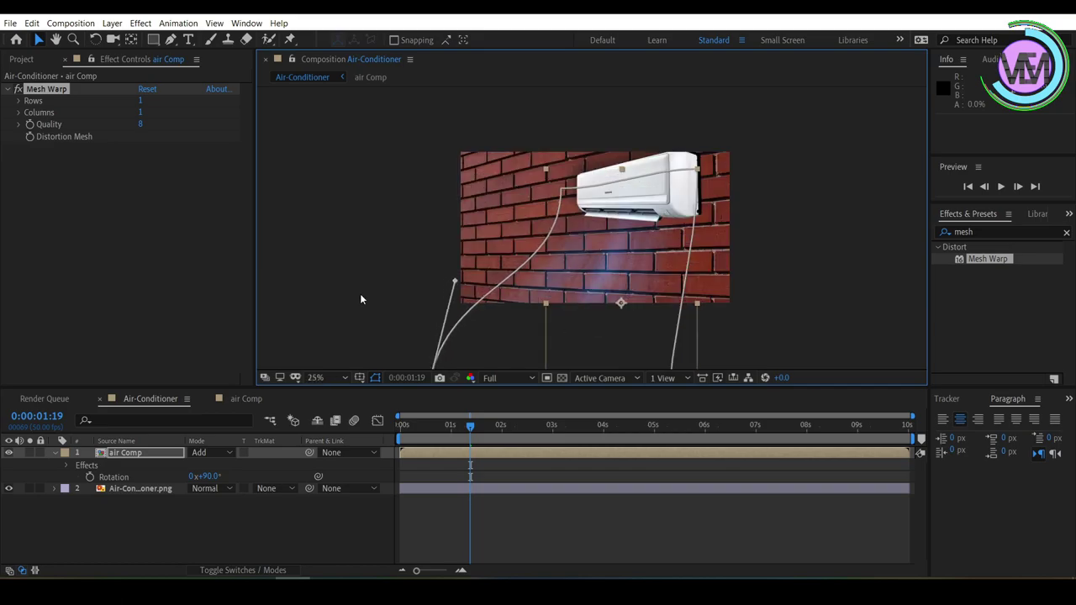
left_click(360, 293)
left_click(139, 455)
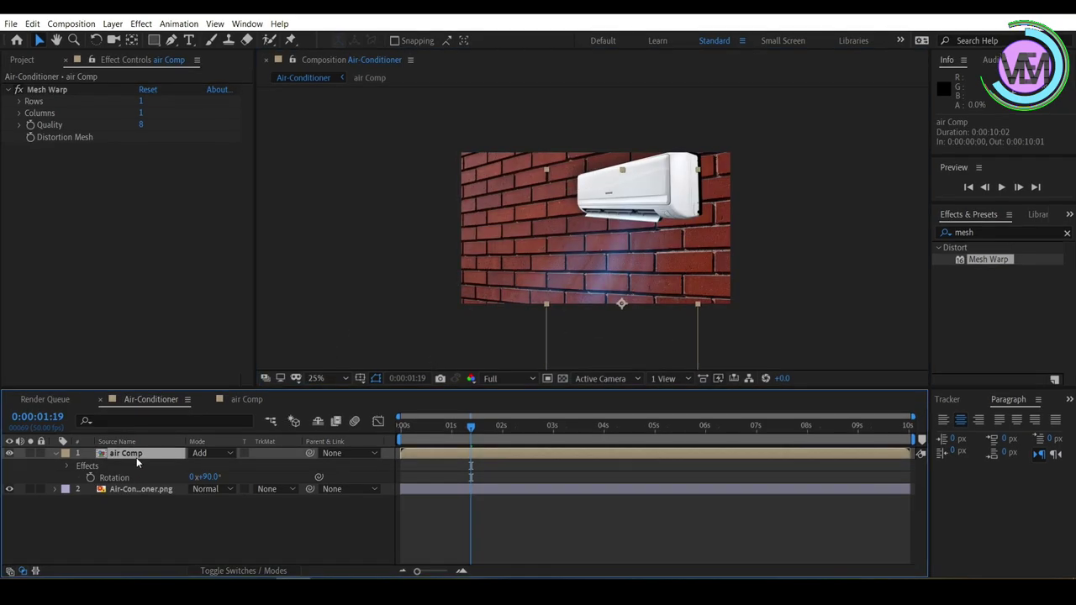
Step: Reveal air Comp's source composition in the project and duplicate it as air Comp 2
right_click(137, 455)
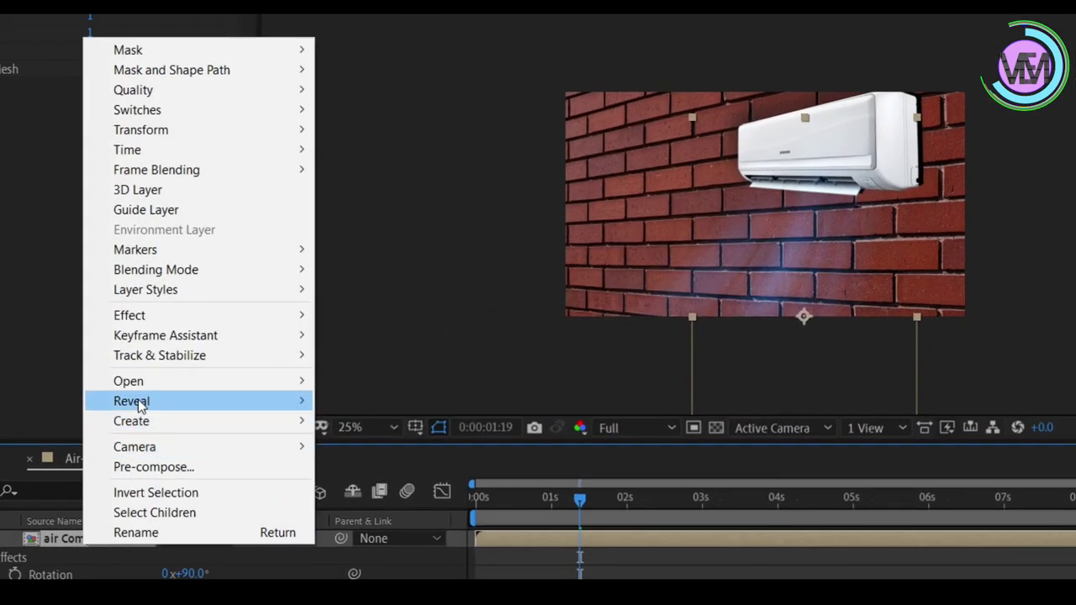
mouse_move(138, 401)
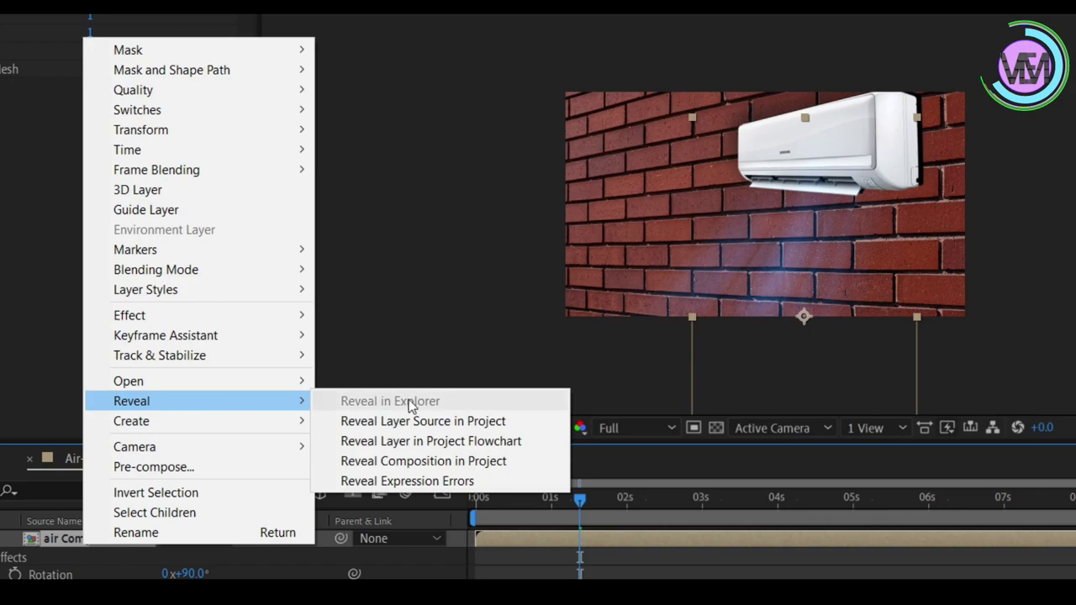
left_click(446, 418)
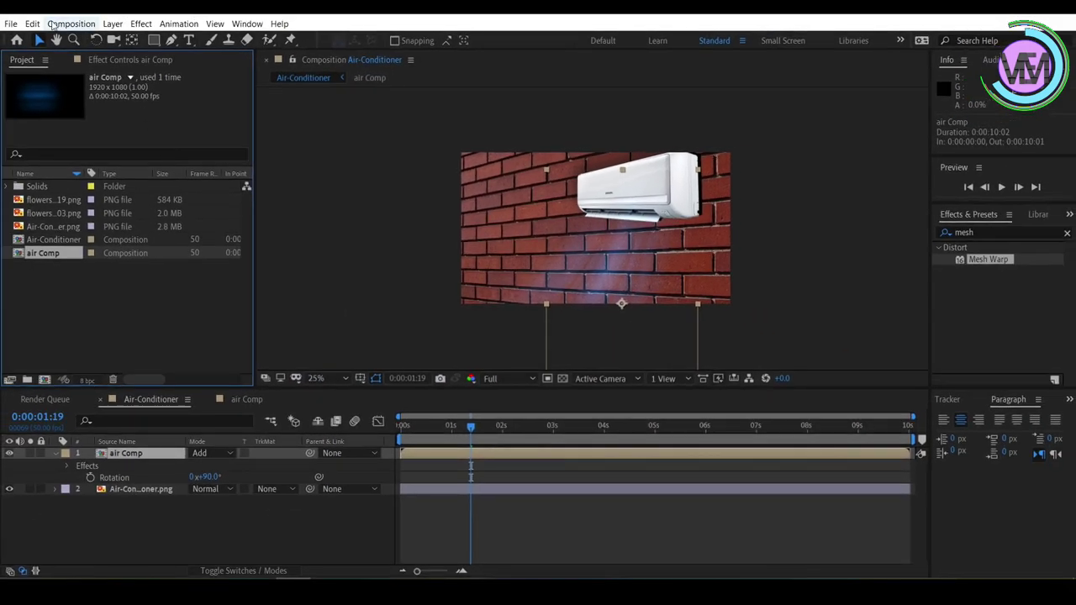
left_click(32, 23)
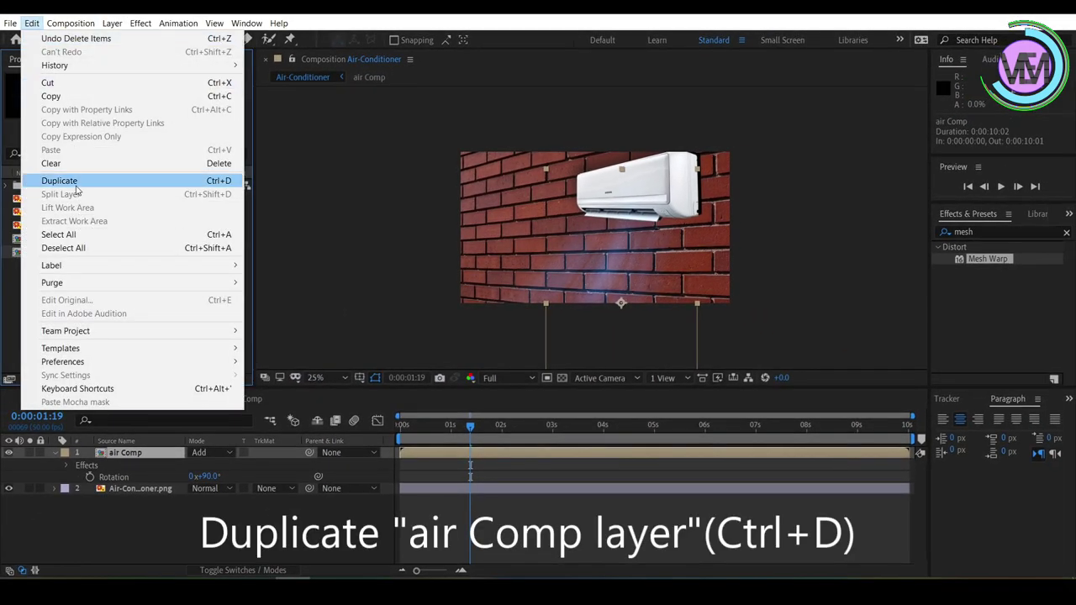
left_click(75, 181)
Step: Add air Comp 2 to the Air-Conditioner timeline above air Comp and open it
left_click_drag(58, 258, 148, 432)
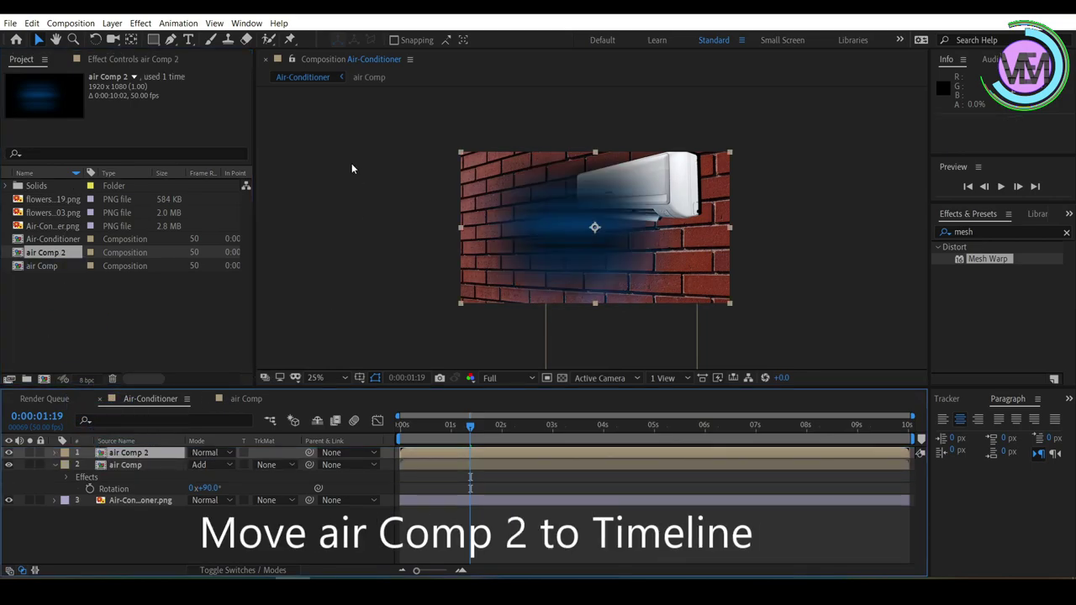
left_click(289, 57)
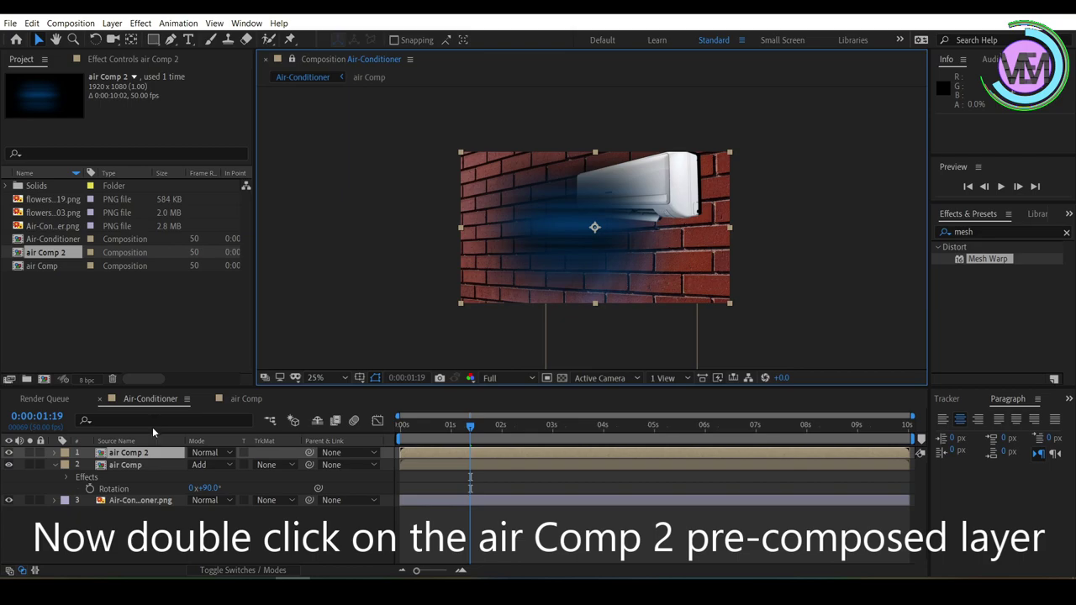
double_click(144, 453)
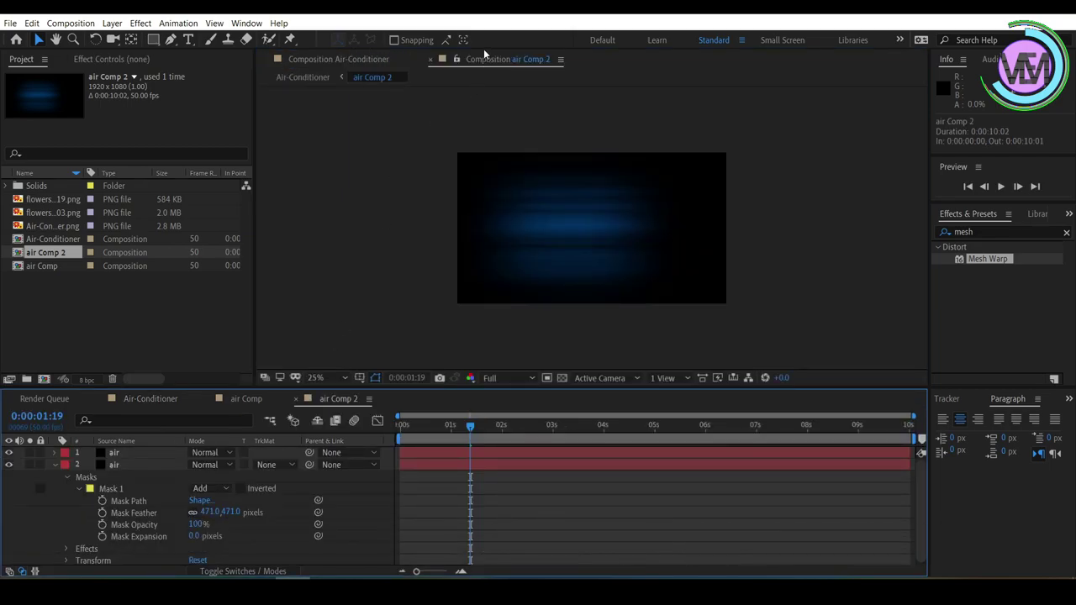
Step: Dock air Comp 2 beside Air-Conditioner and solo its upper air layer
left_click_drag(481, 55, 901, 147)
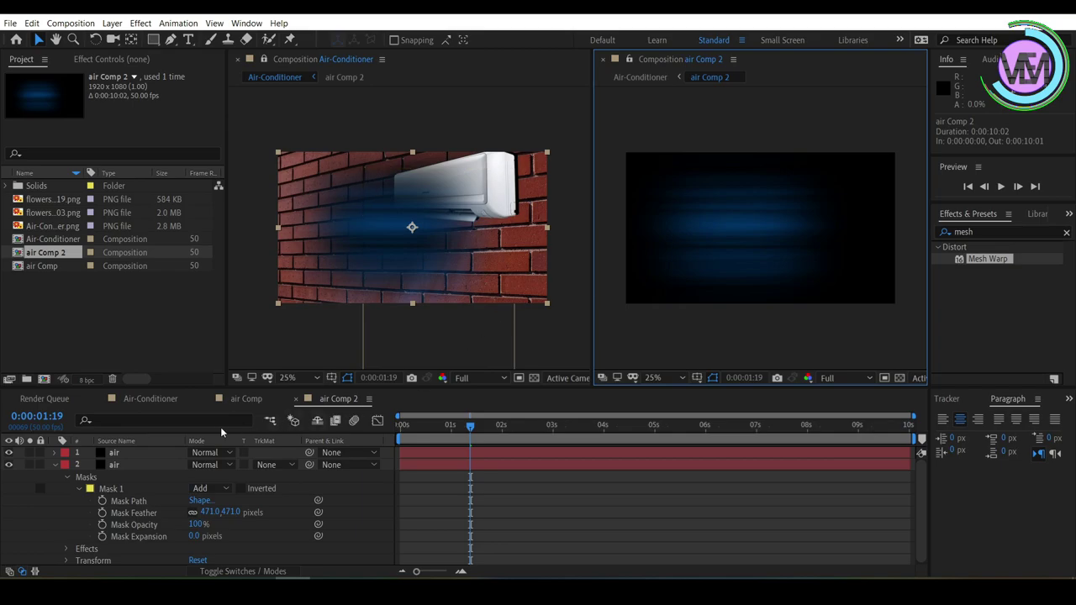
left_click(146, 453)
left_click(29, 453)
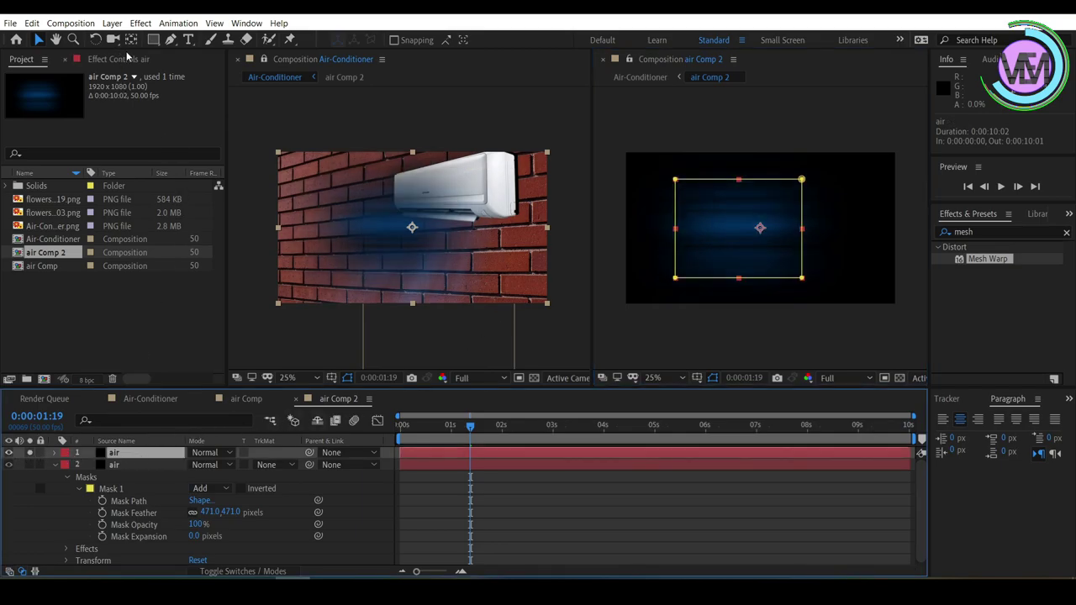
left_click(127, 58)
Step: Set the air layer's Fractal Noise to Turbulent Basic, Contrast 110, Brightness -55
left_click(165, 101)
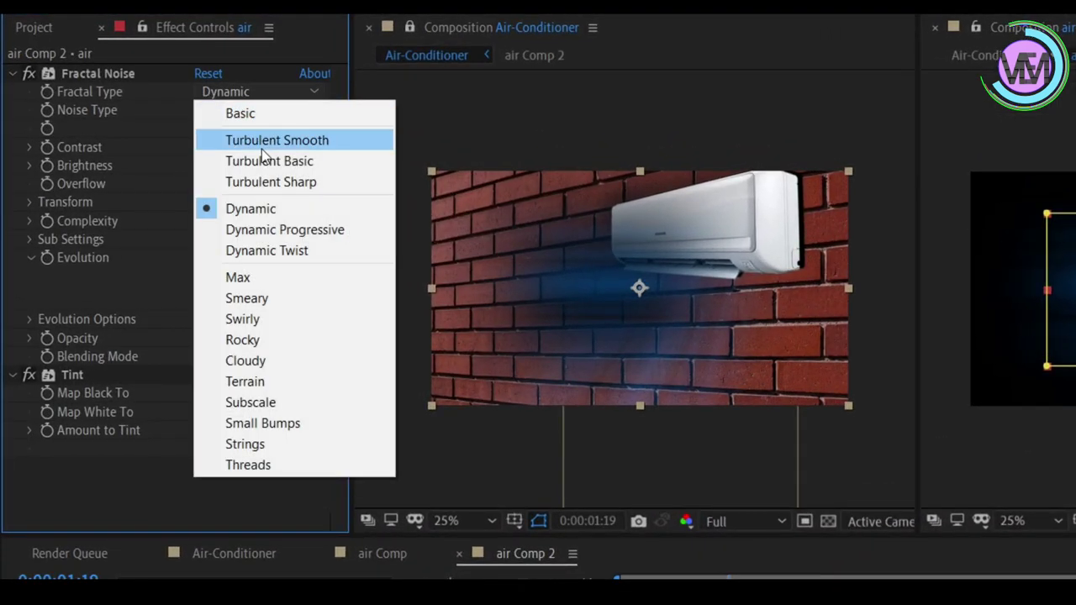
left_click(265, 161)
left_click(203, 146)
type("110")
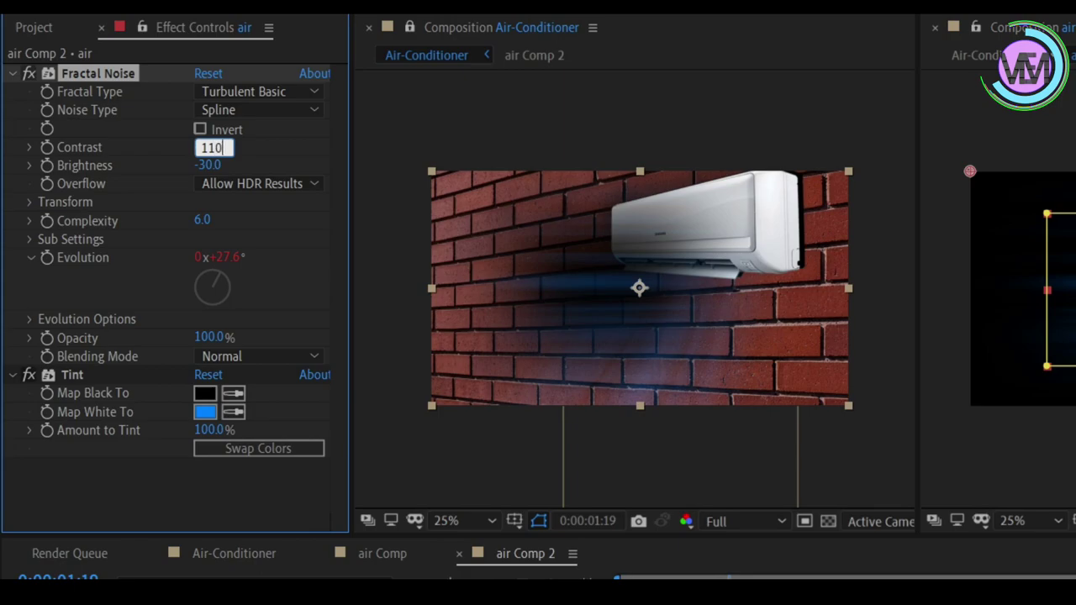
left_click(206, 165)
type("-55")
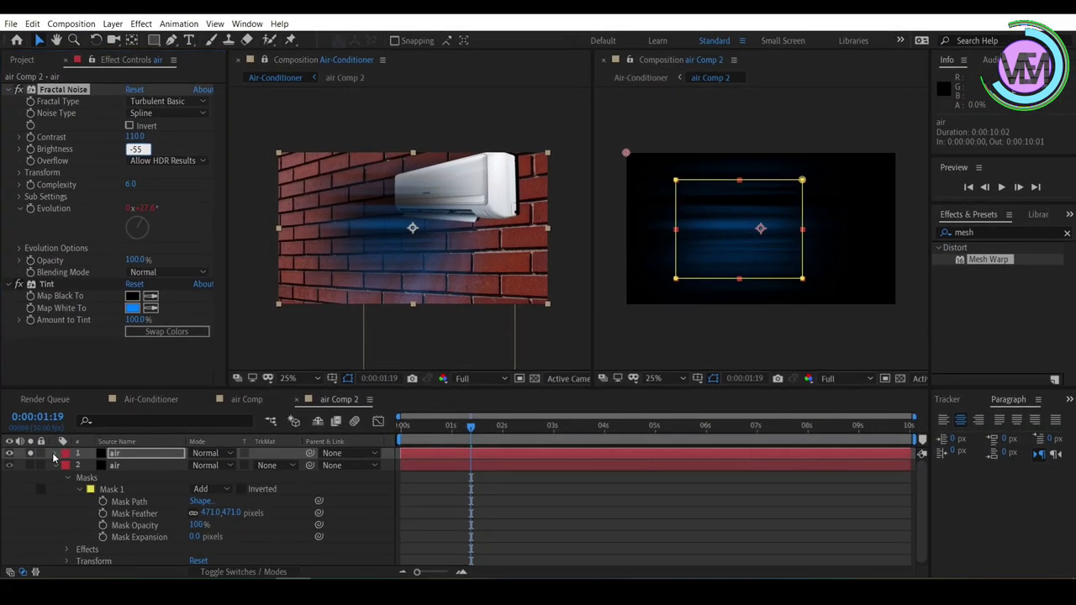
left_click(55, 453)
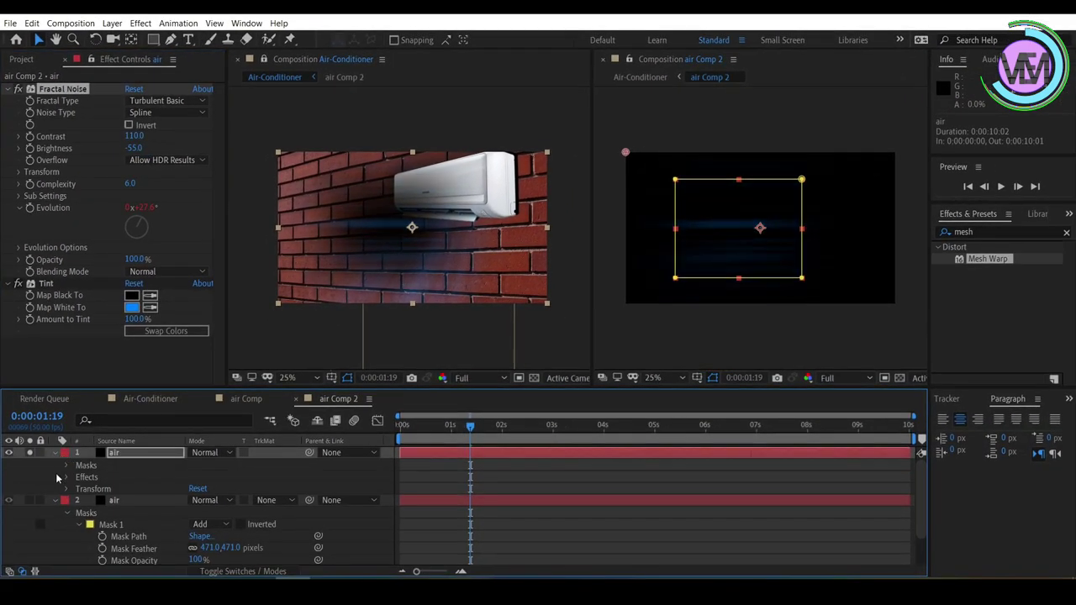
Step: Edit the Fractal Noise Evolution expression in the timeline to read time*30
left_click(66, 477)
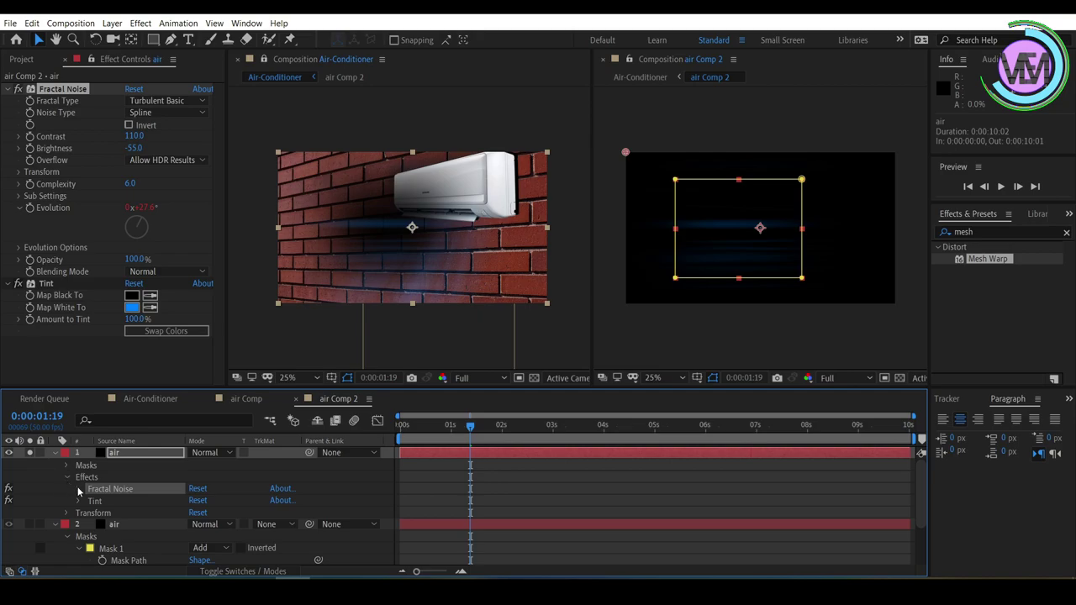
left_click(78, 489)
scroll(78, 492, "down", 1)
scroll(212, 520, "down", 1)
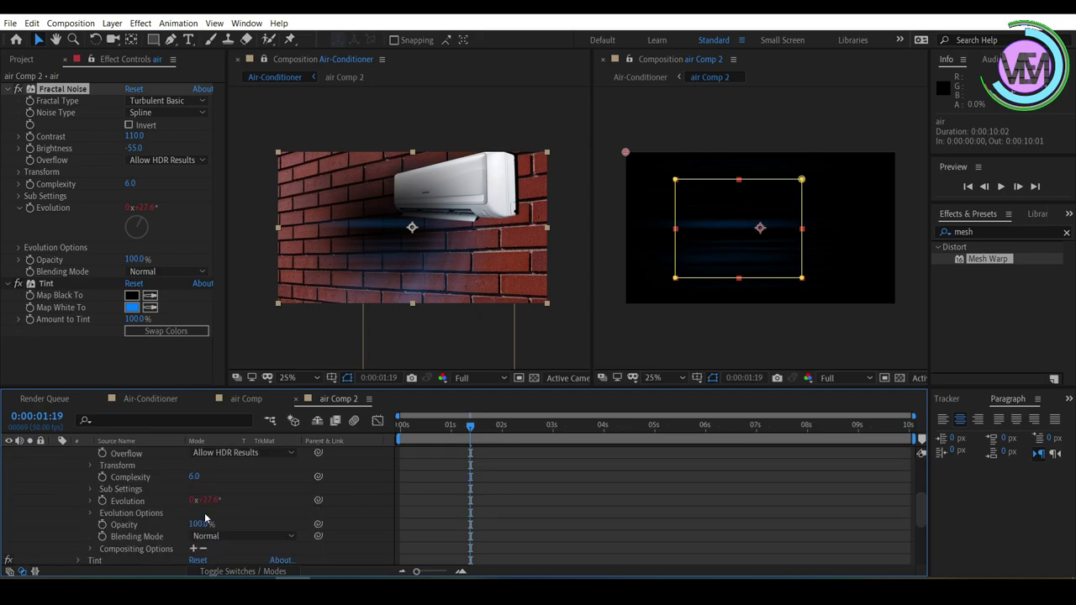
left_click(91, 502)
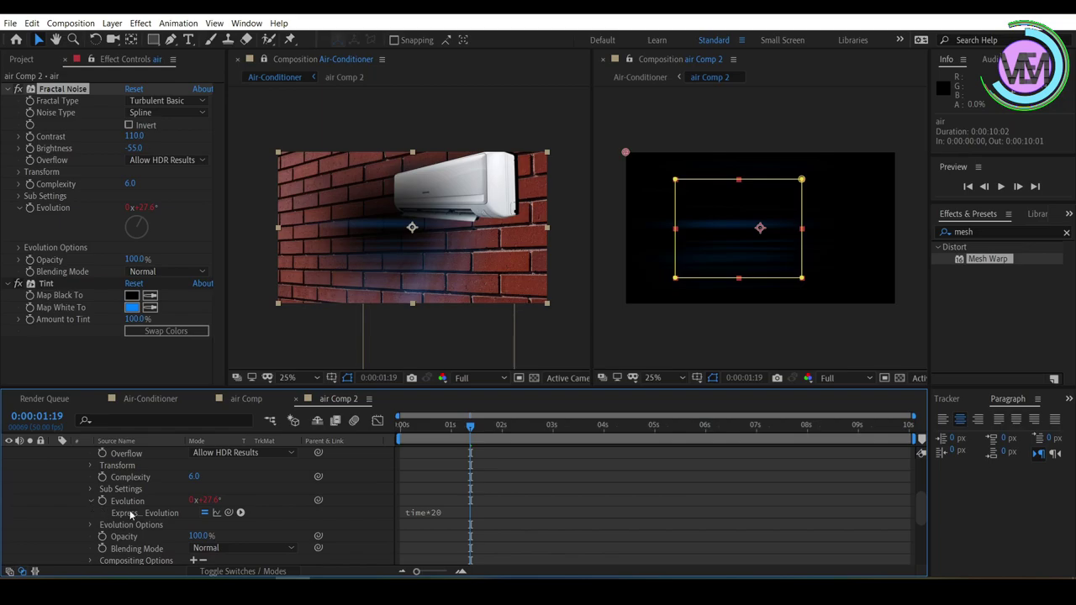
left_click(441, 517)
left_click(468, 513)
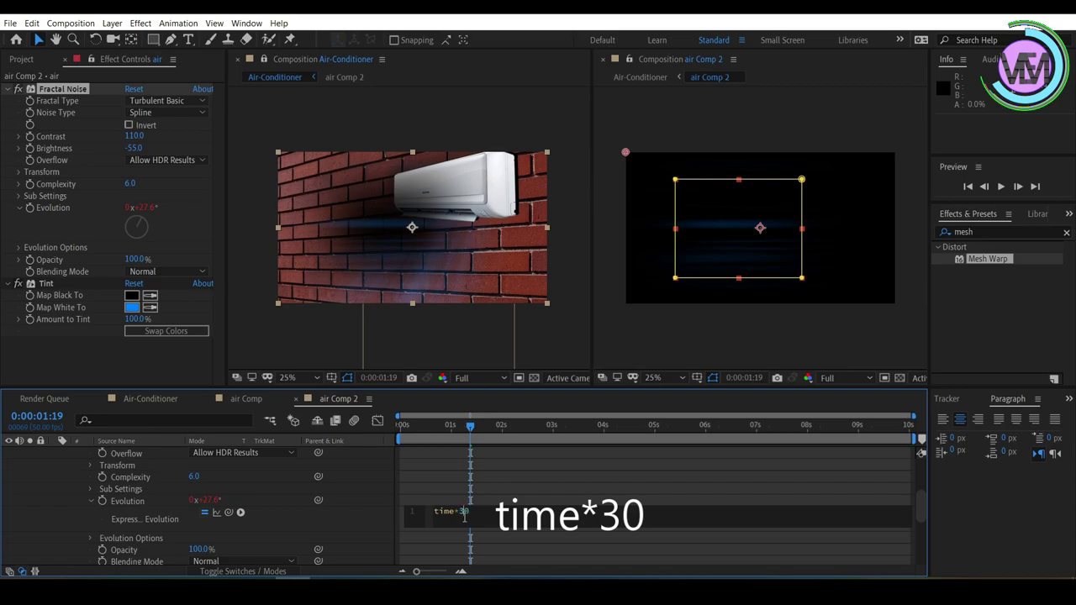
scroll(86, 473, "up", 3)
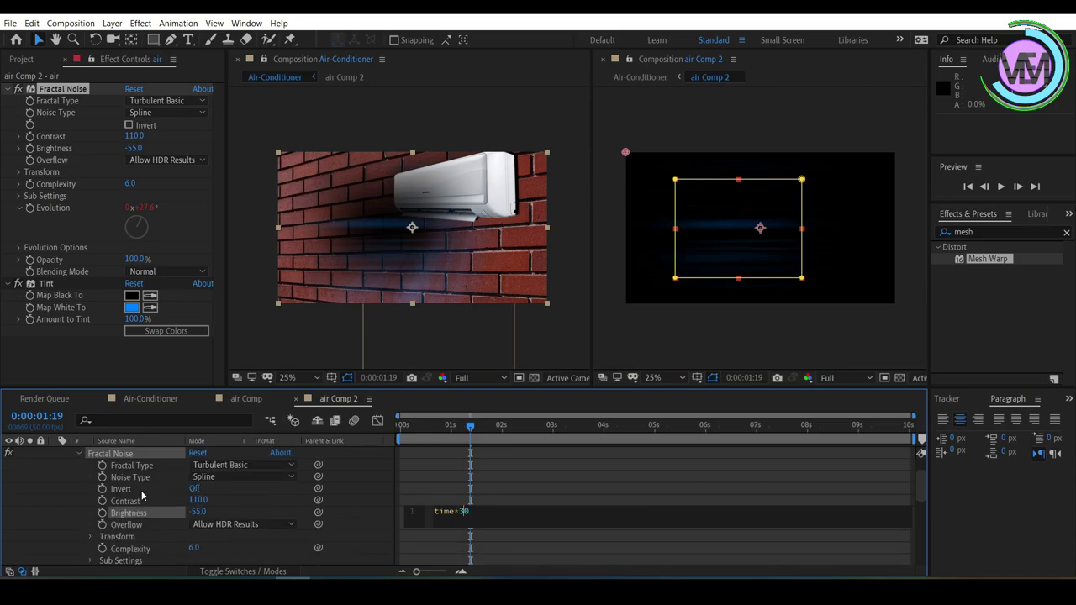
scroll(87, 473, "up", 3)
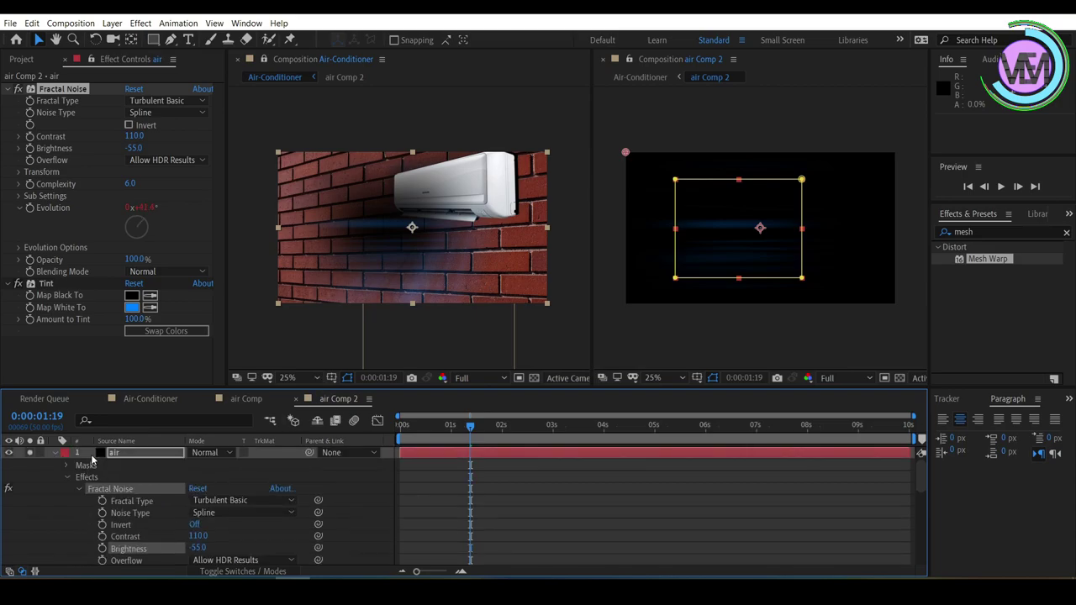
Step: Change the Tint's Map White To colour to pale blue C7E3FF
left_click(136, 453)
left_click(132, 307)
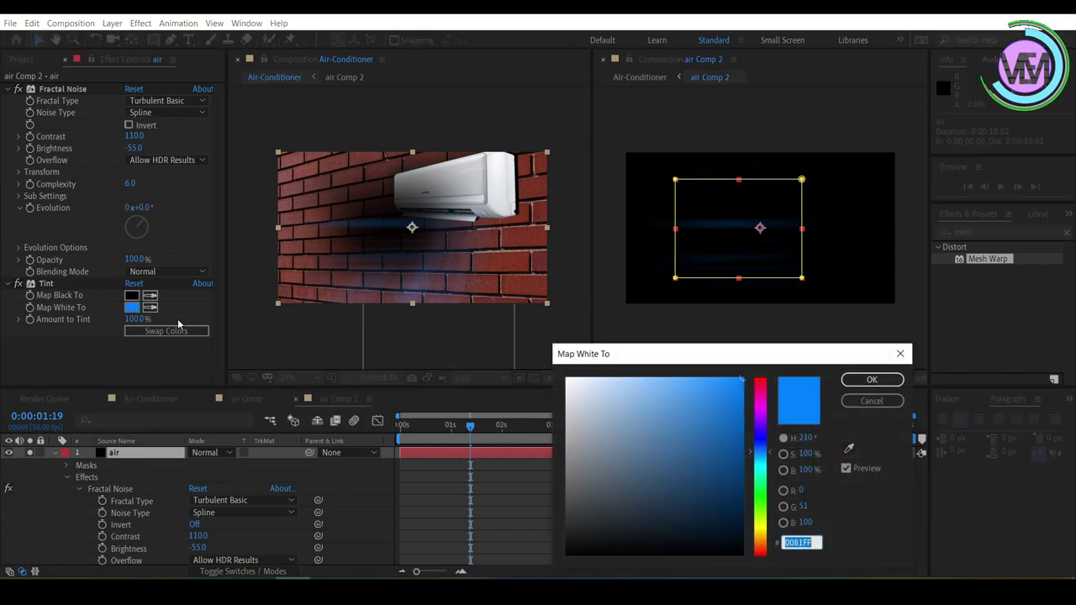
left_click_drag(613, 383, 604, 372)
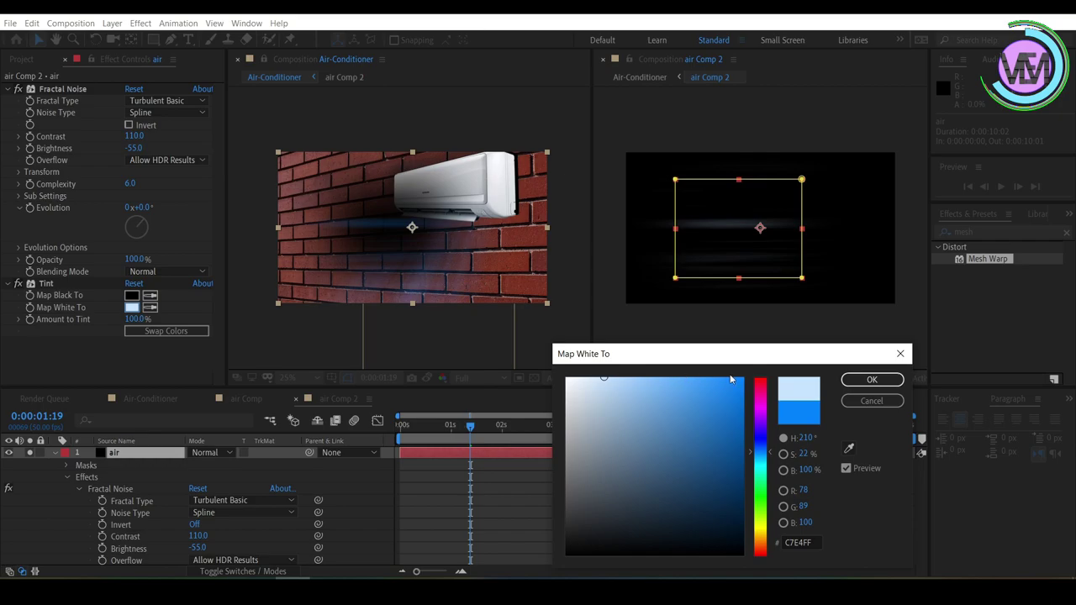
left_click(873, 379)
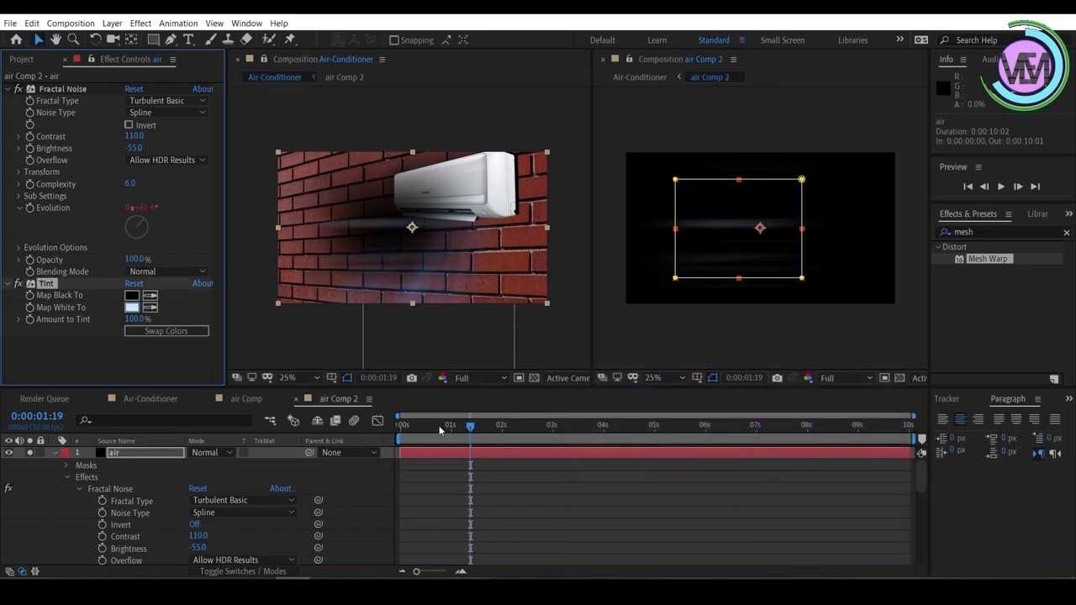
Step: In Air-Conditioner, rotate air Comp 2 to 90° and drag its beam below the unit
left_click(152, 398)
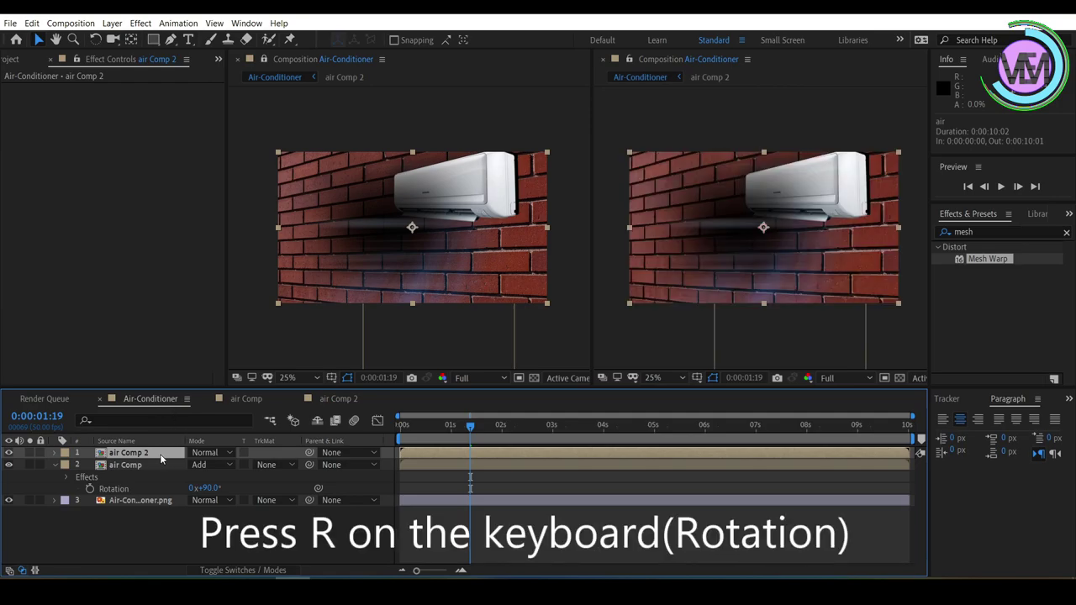
key("r")
left_click(204, 465)
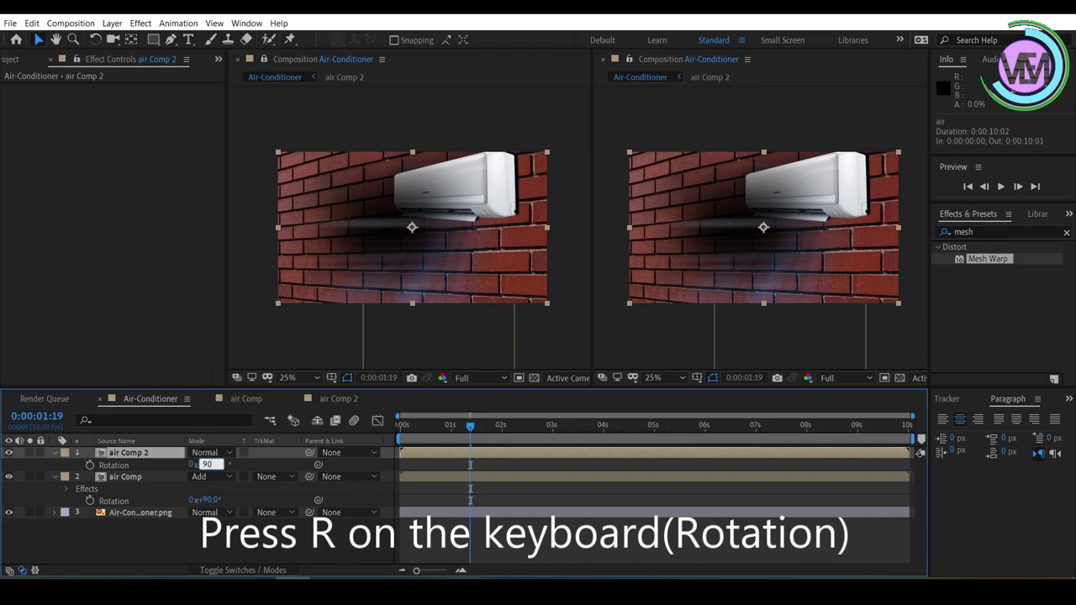
left_click(300, 350)
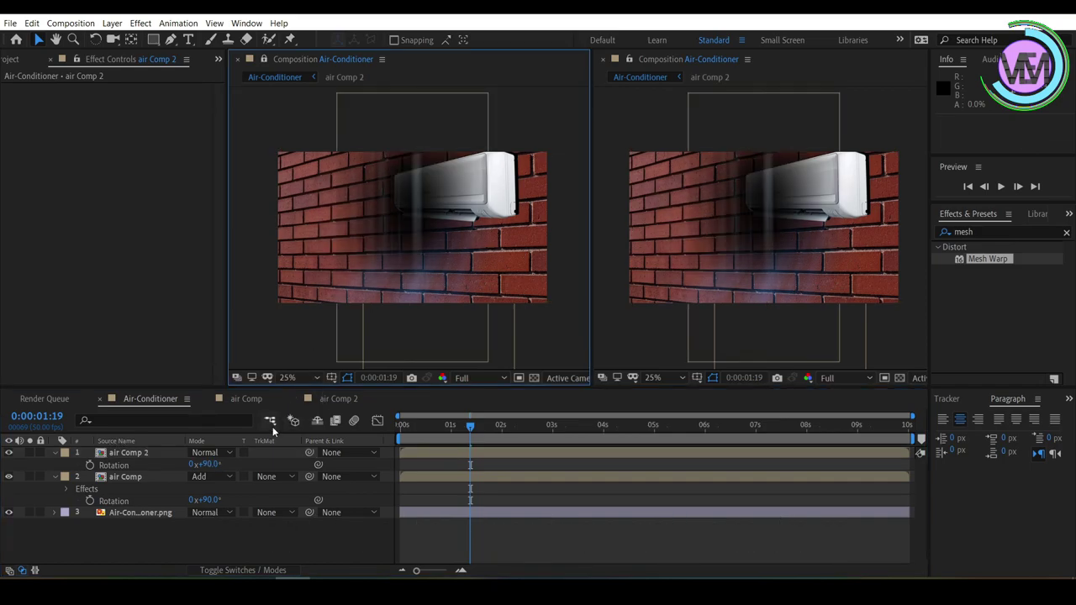
left_click(756, 219)
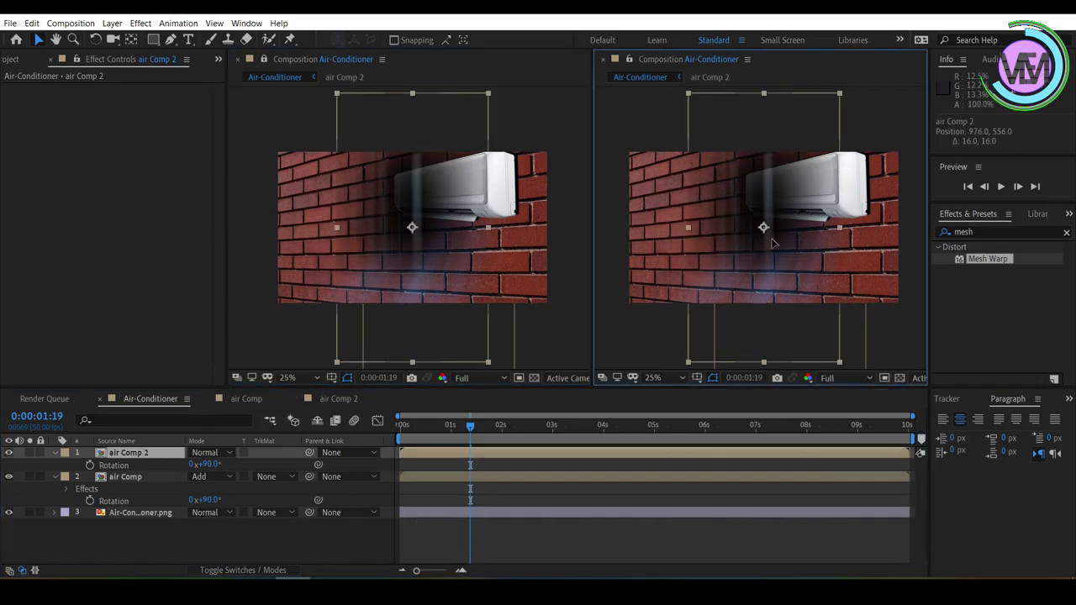
left_click_drag(773, 241, 794, 311)
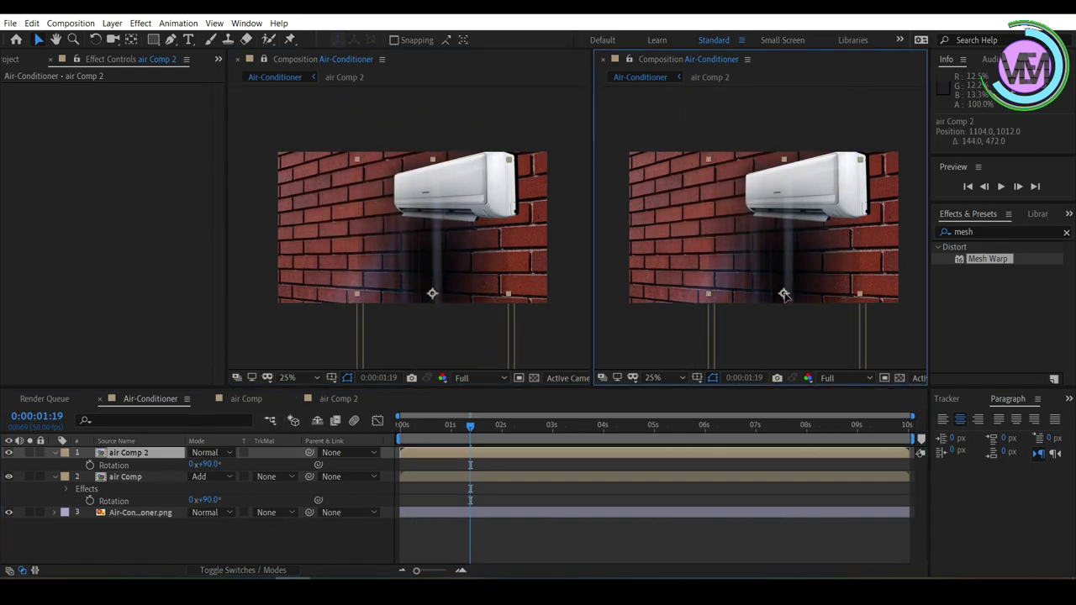
Step: Set air Comp 2's blending mode to Add
left_click(207, 462)
left_click(210, 455)
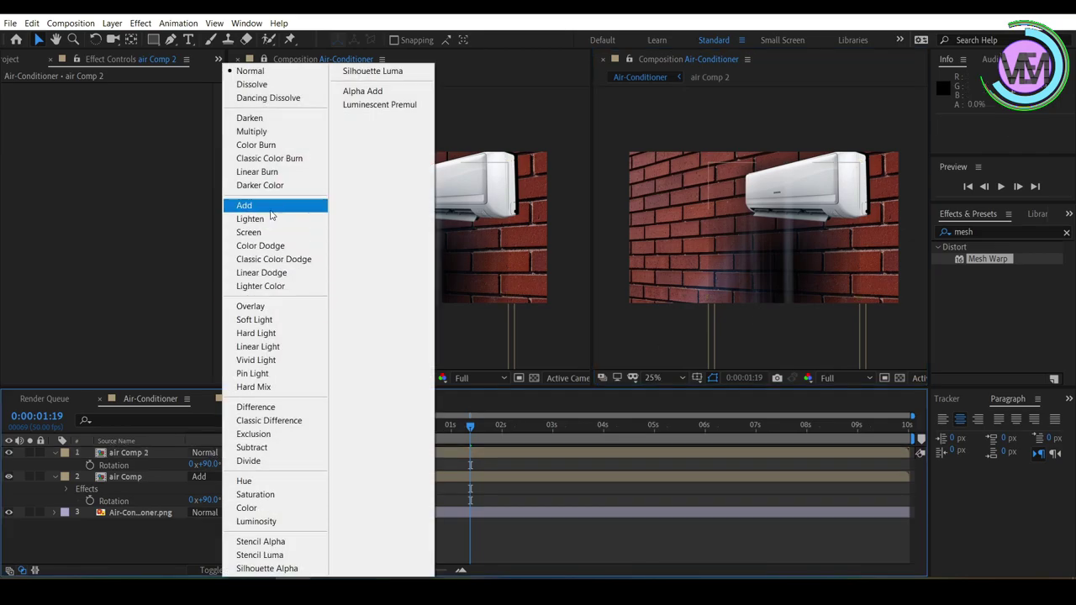
left_click(270, 209)
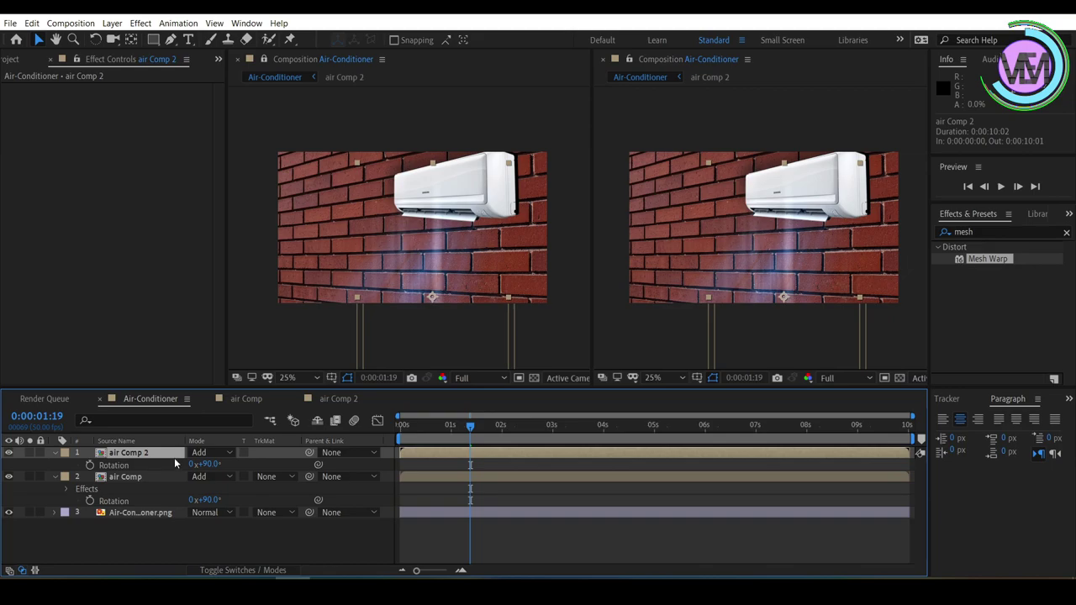
Step: Copy air Comp's Mesh Warp onto air Comp 2 and preview at frame 0:00:00:35
left_click(154, 475)
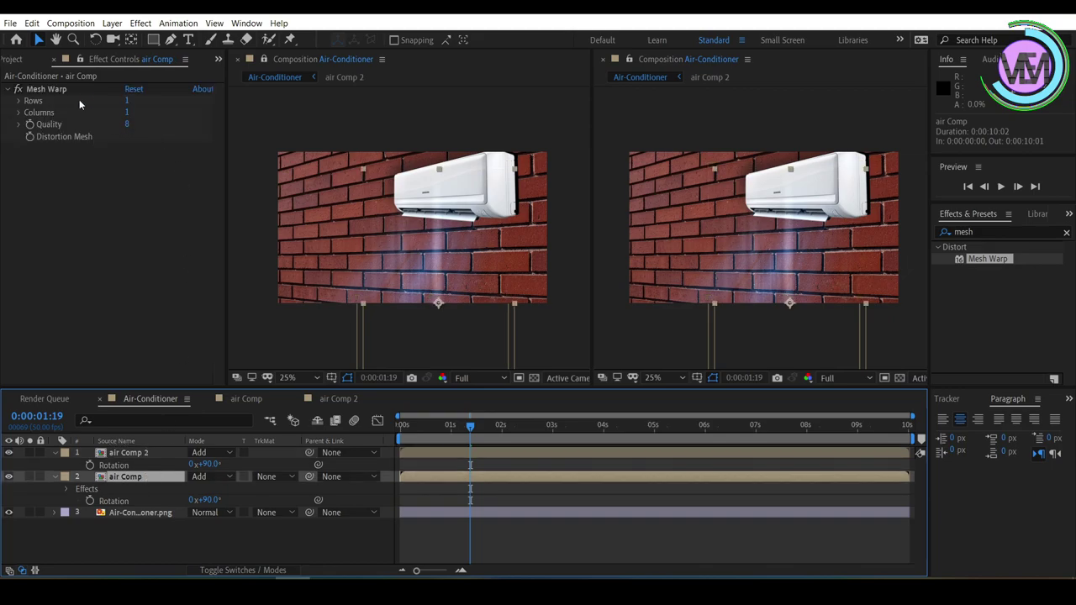
left_click(58, 88)
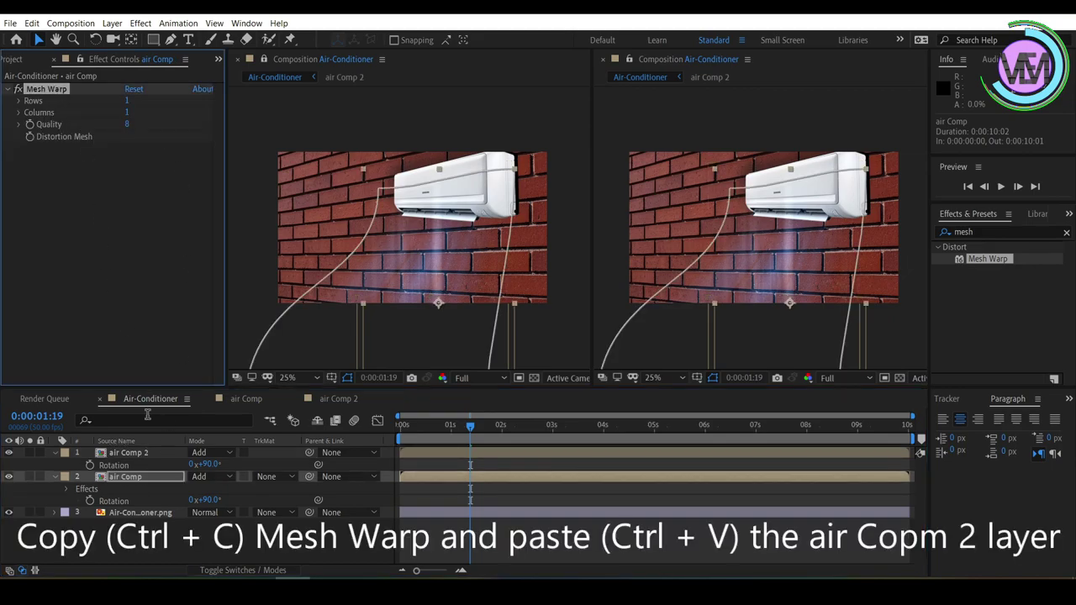
left_click(152, 454)
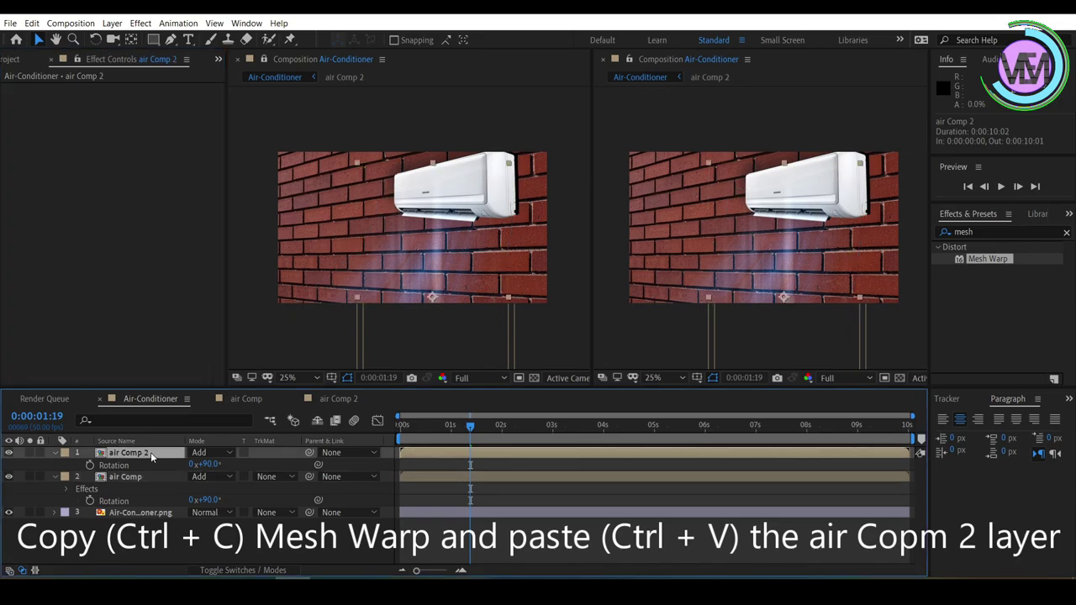
key("ctrl+v")
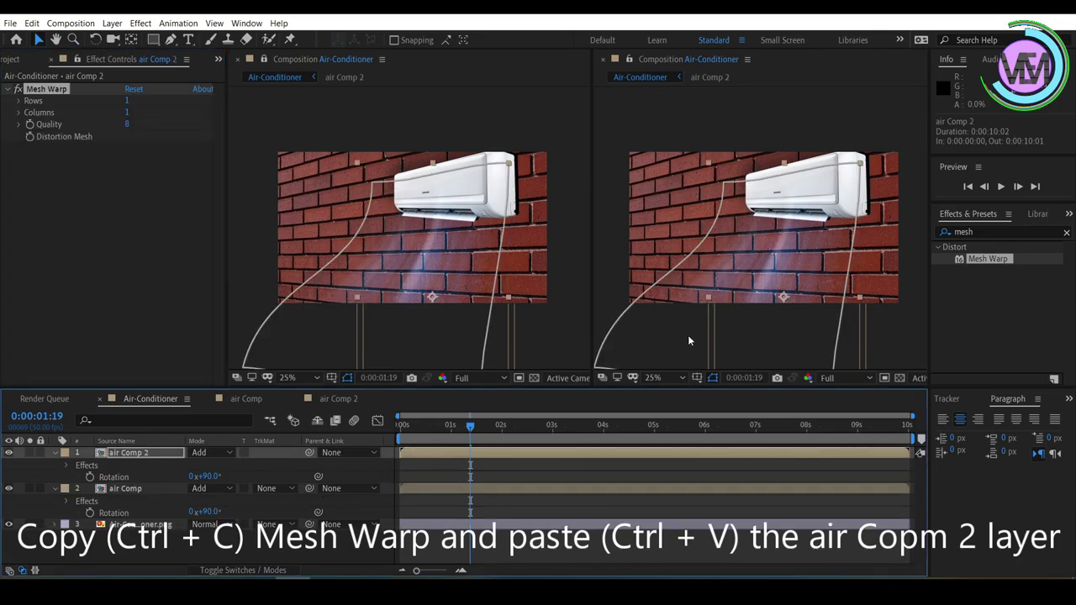
left_click(403, 428)
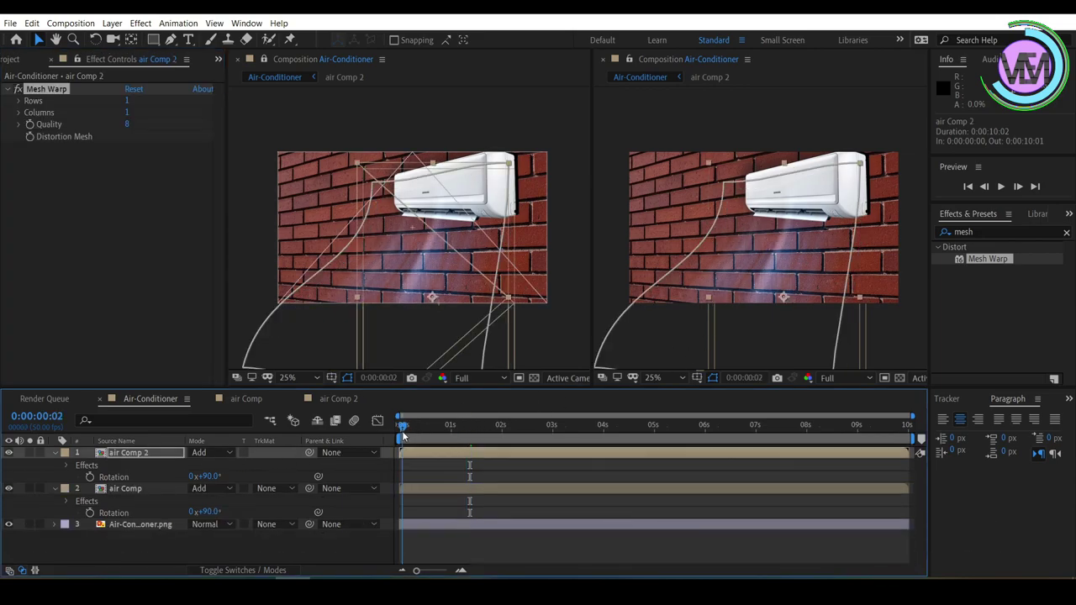
left_click_drag(407, 434, 436, 428)
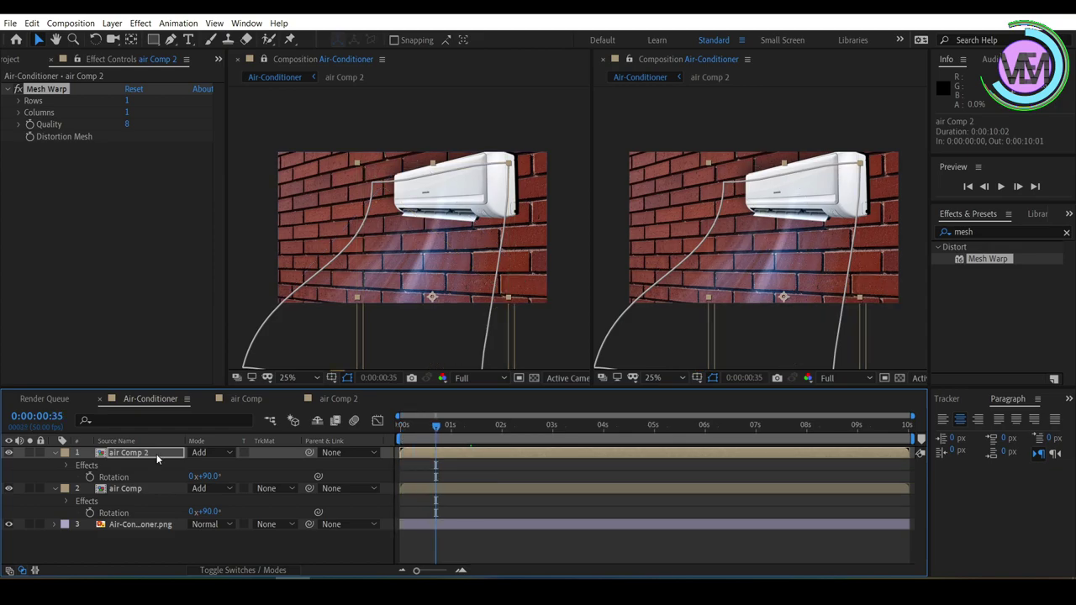
Step: Duplicate the air Comp 2 precomp as air Comp 3, place it above air Comp 2, and open it
left_click(156, 454)
right_click(144, 461)
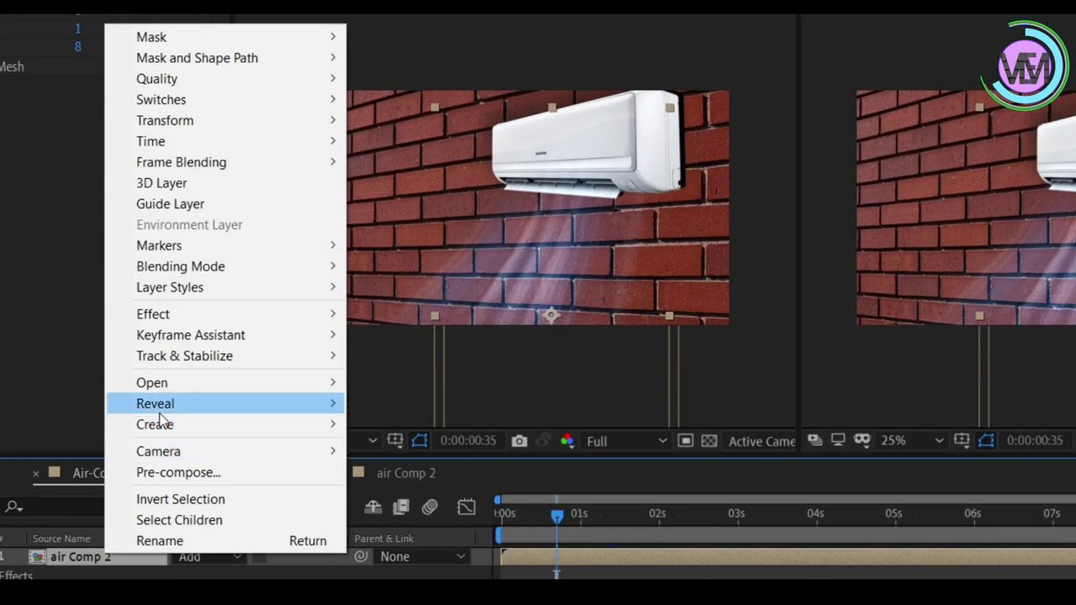
mouse_move(177, 356)
left_click(443, 426)
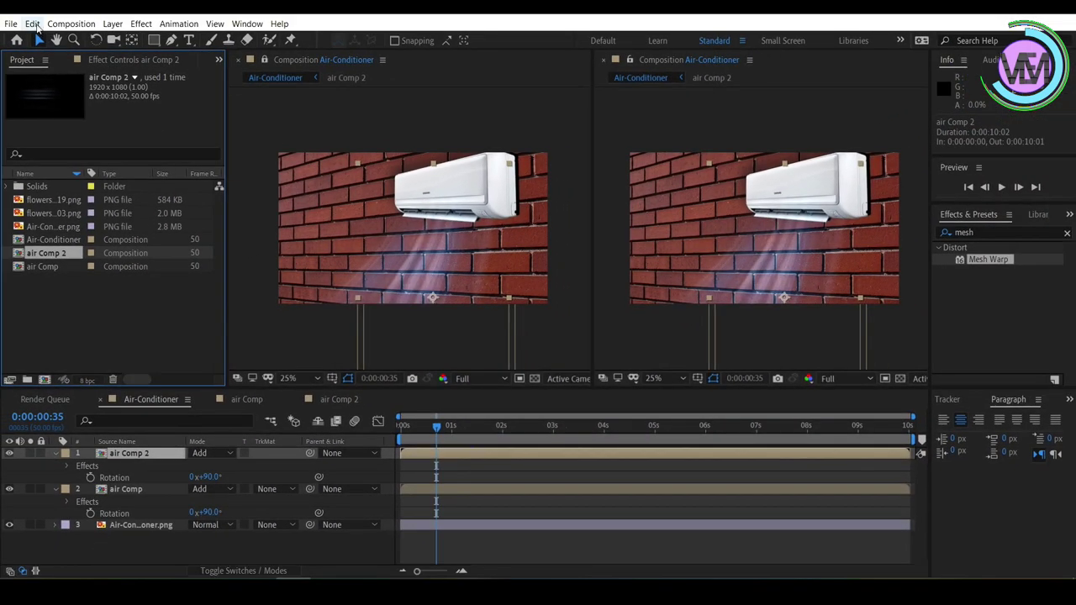
left_click(35, 25)
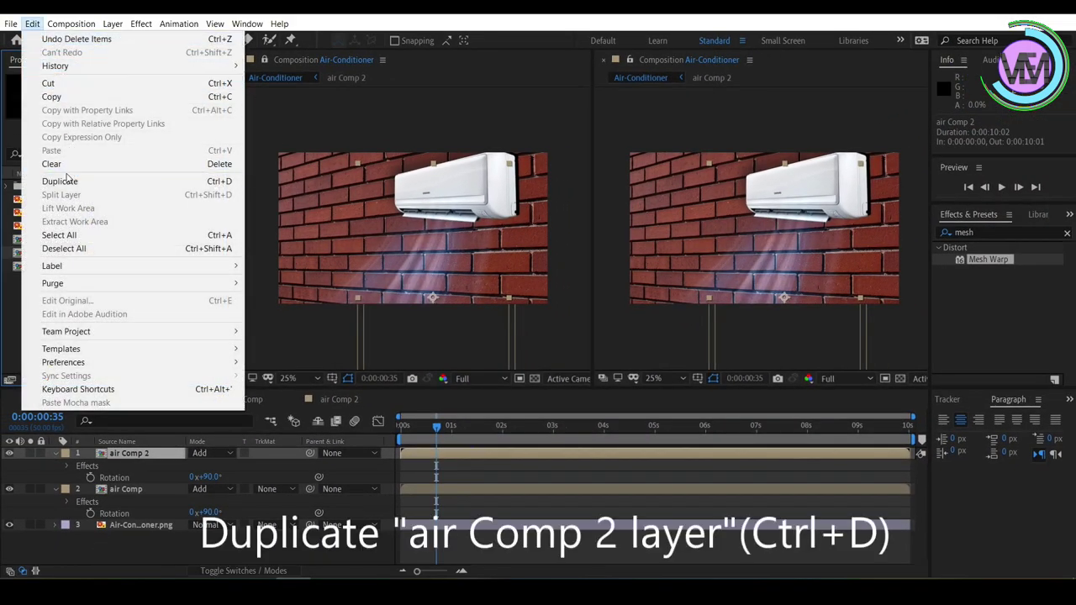
left_click(66, 181)
left_click_drag(53, 253, 137, 454)
double_click(142, 453)
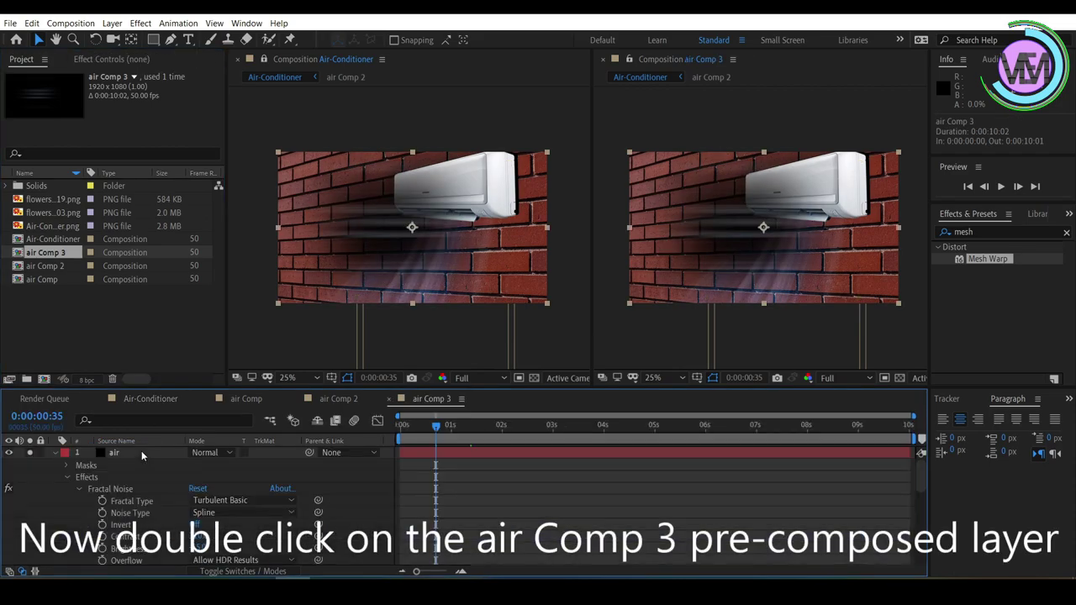
Step: Set the air layer's Fractal Noise to Soft Linear, Contrast 200, Brightness -150
left_click(141, 62)
left_click(145, 112)
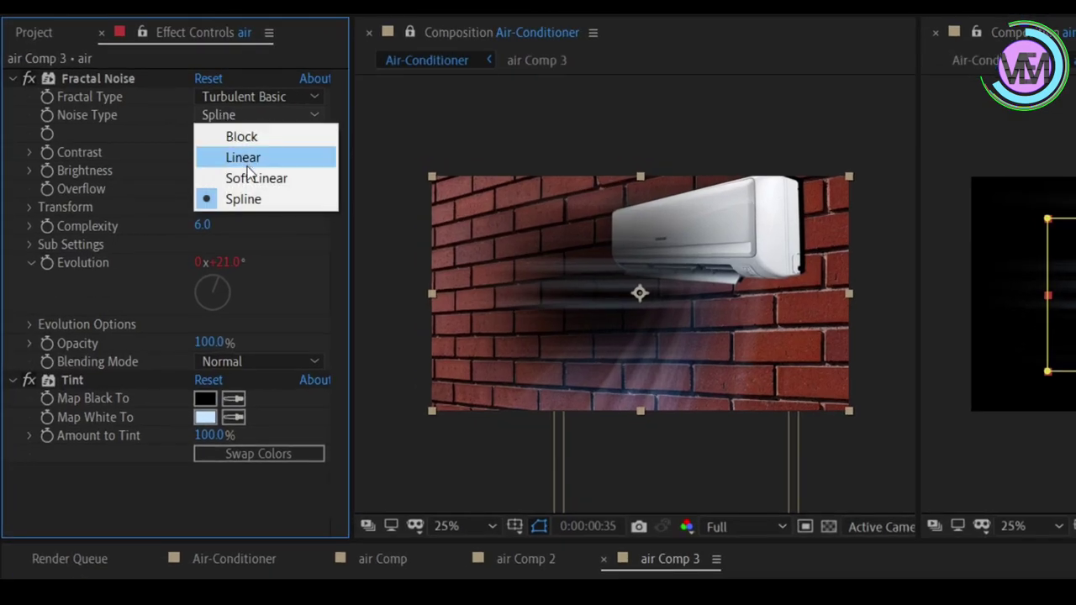
left_click(256, 178)
left_click(211, 151)
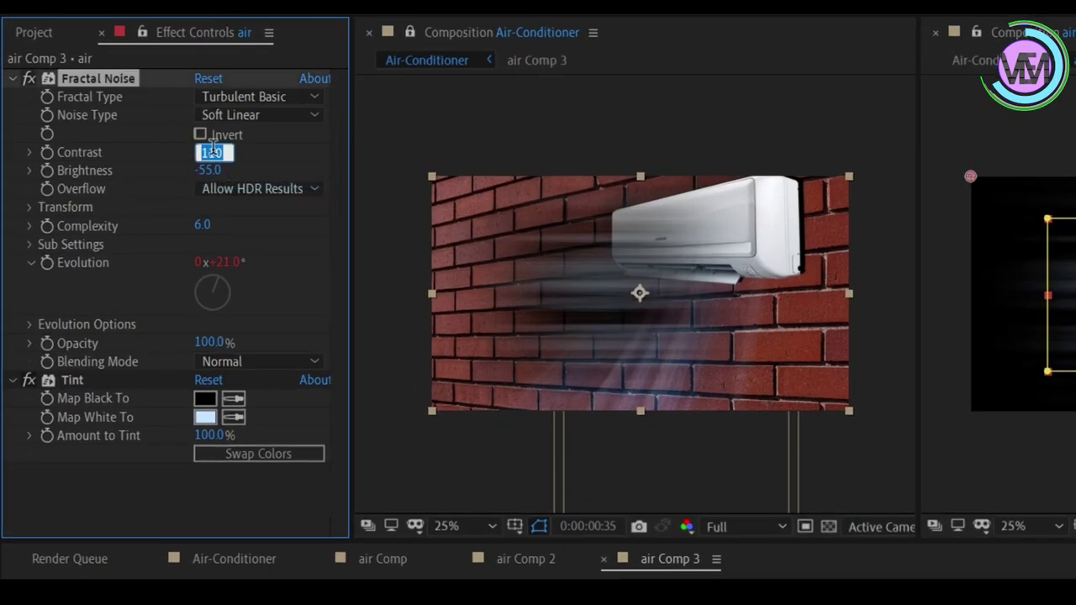
type("200")
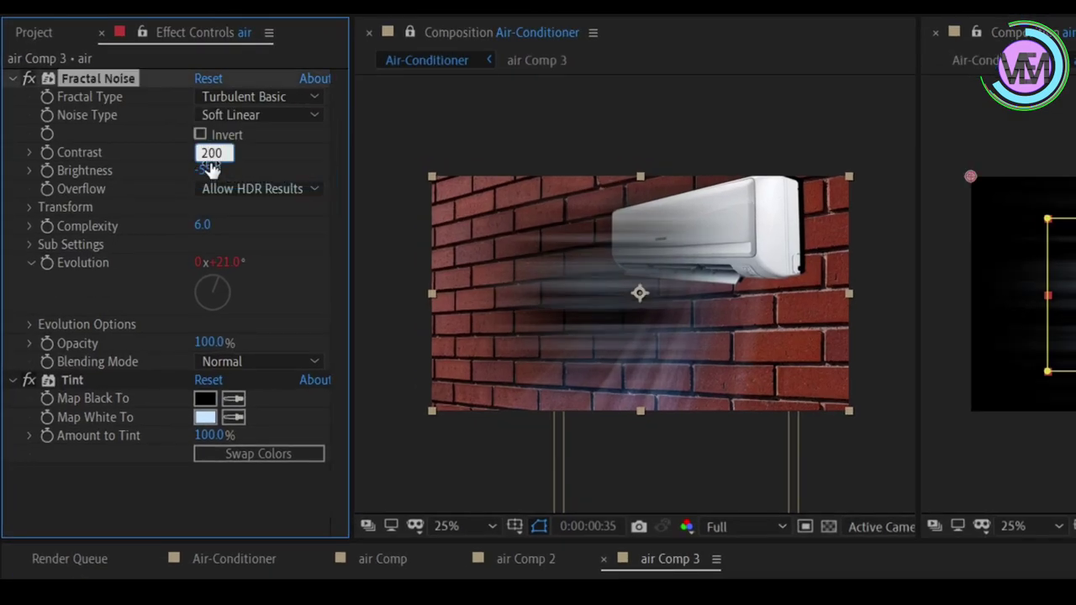
left_click(211, 169)
type("-150")
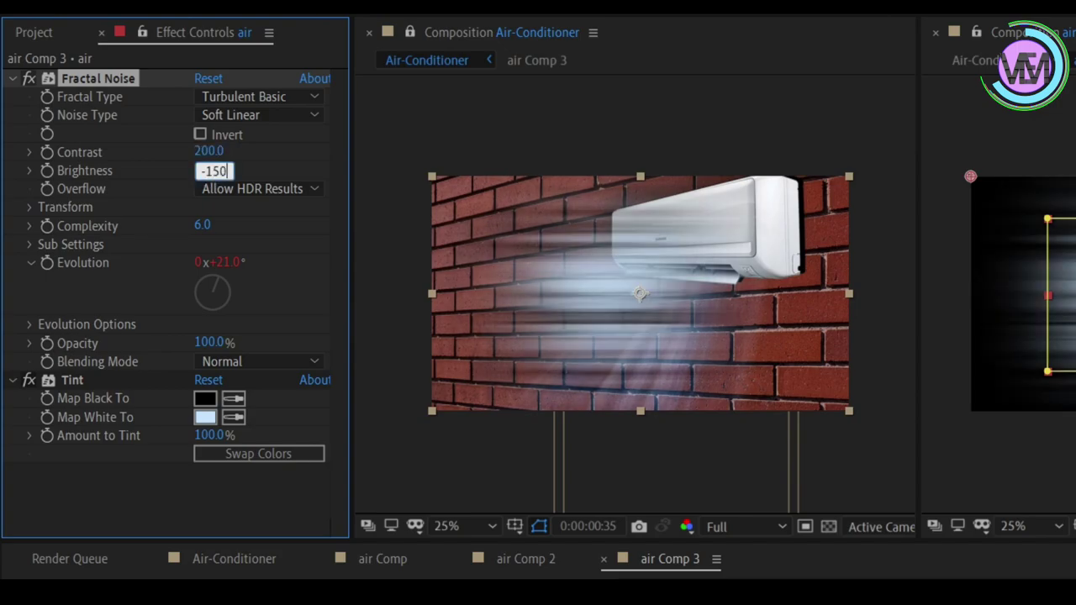
left_click(30, 208)
Step: Set Fractal Noise Scale Width to 2130 and lower the Scale Height
left_click(206, 281)
type("2130")
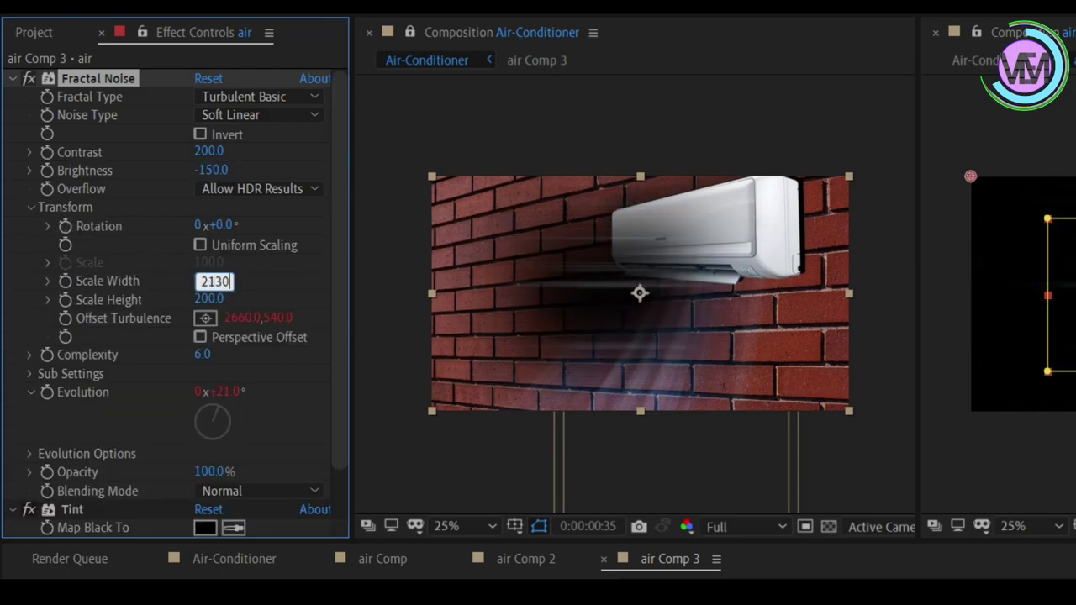
left_click(206, 299)
left_click(210, 328)
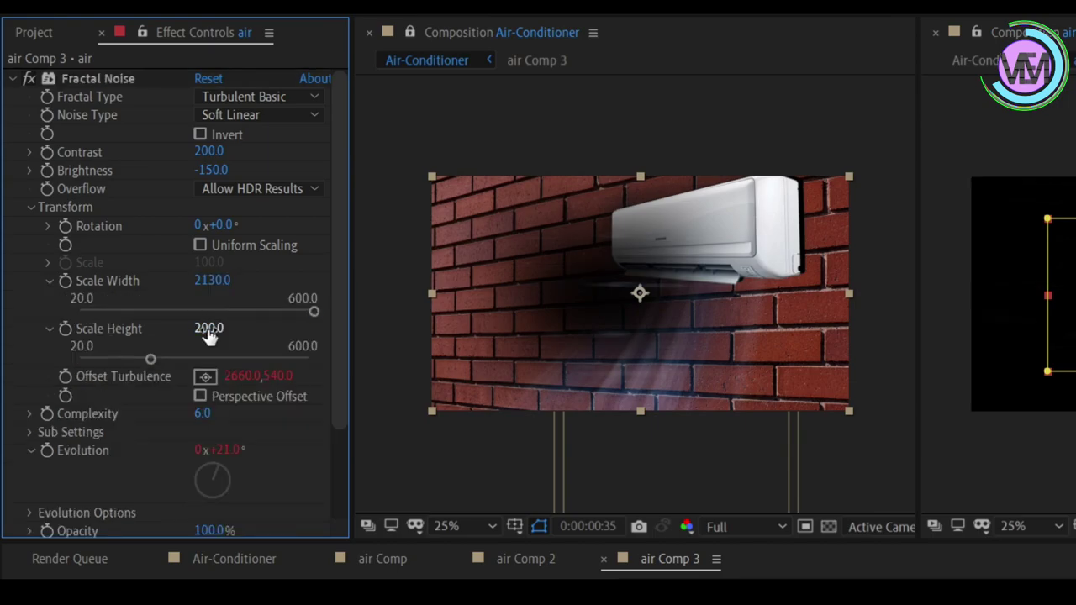
type("13")
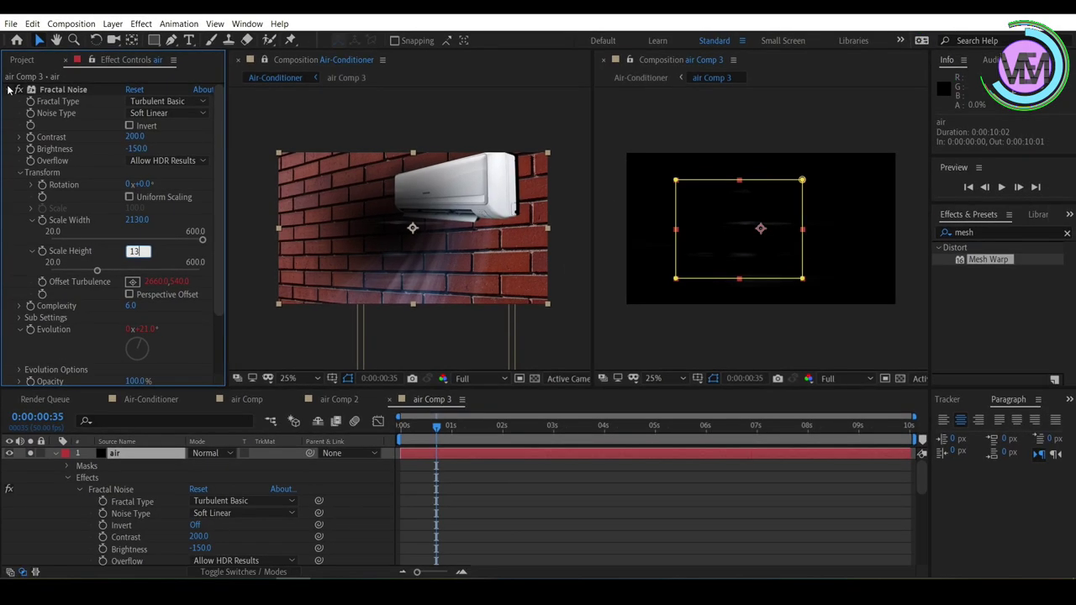
left_click(7, 93)
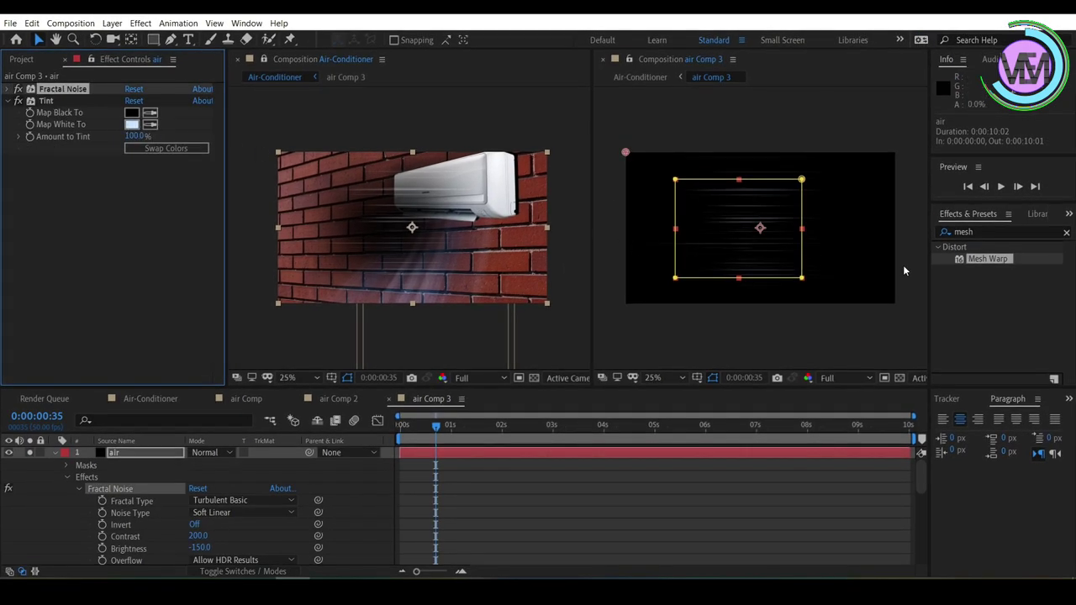
Step: Apply Glow to the air layer with Threshold 35%, Radius 25 and Intensity 2
left_click(964, 232)
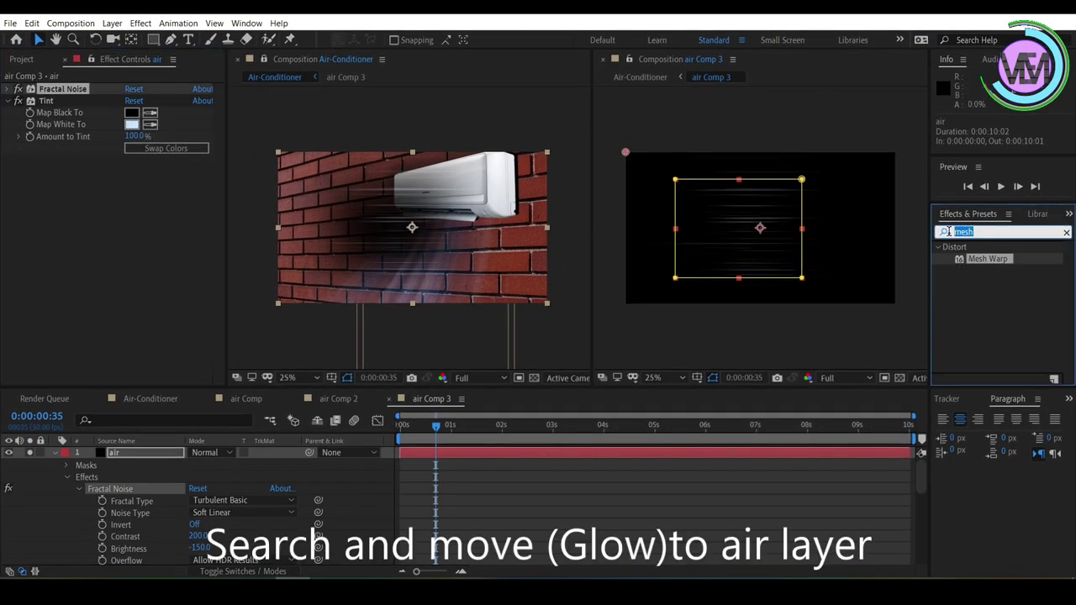
type("gl")
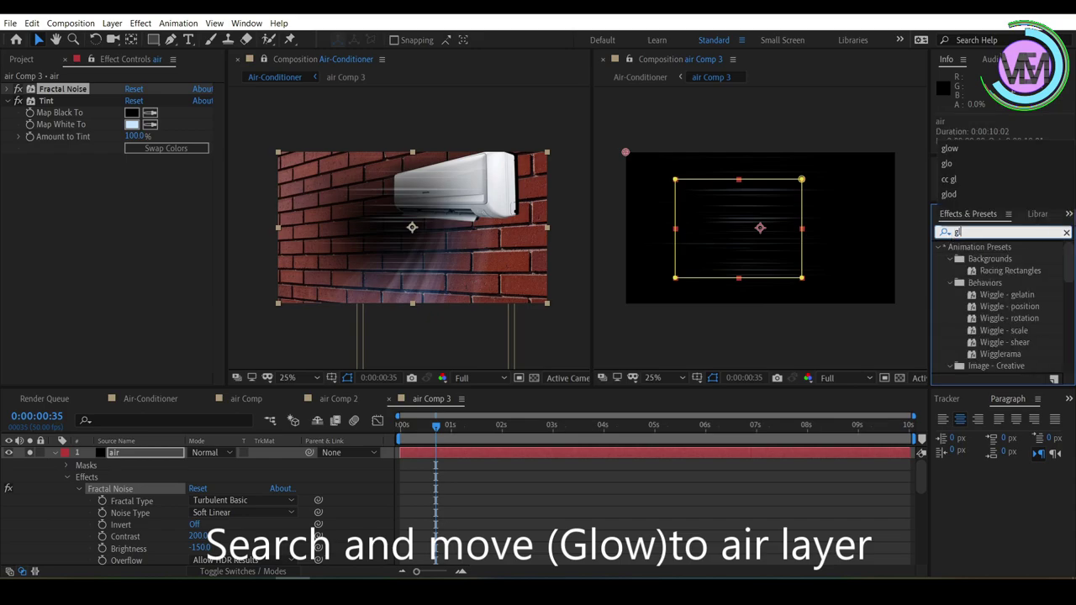
type("ow")
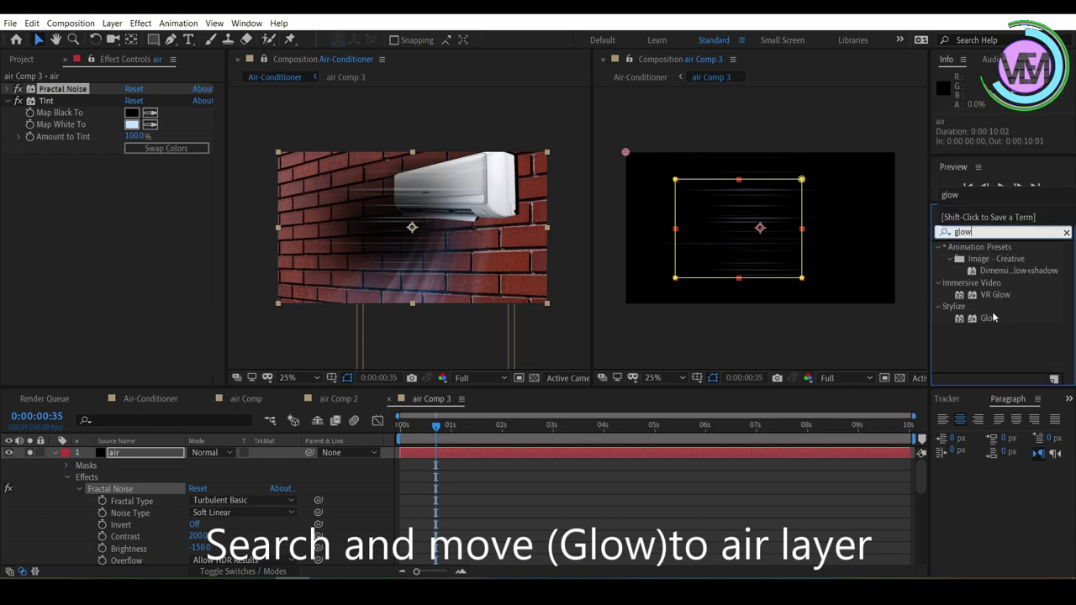
left_click_drag(993, 318, 151, 240)
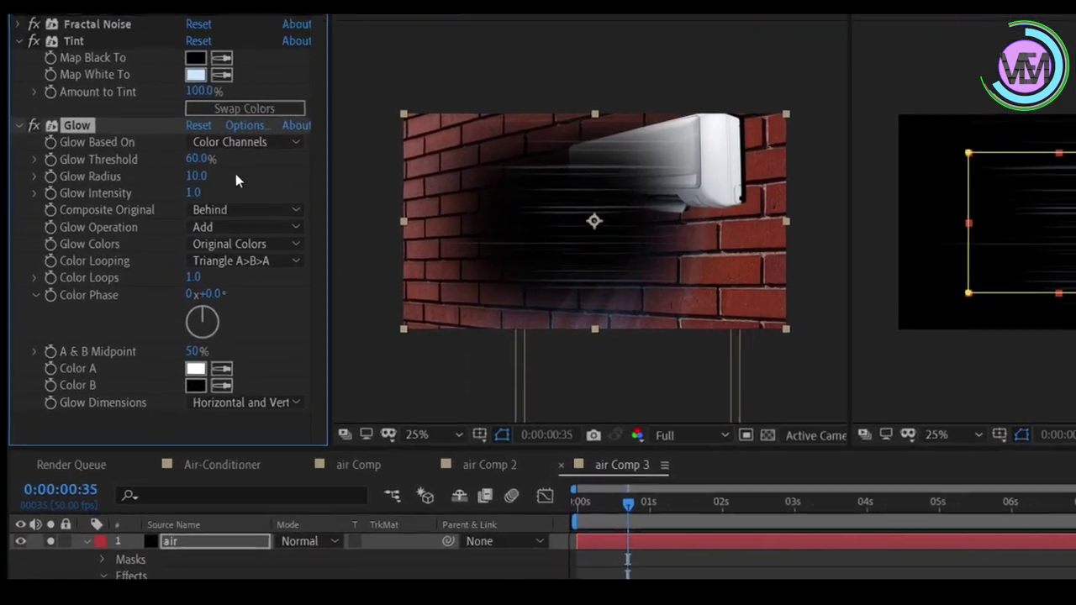
left_click(135, 183)
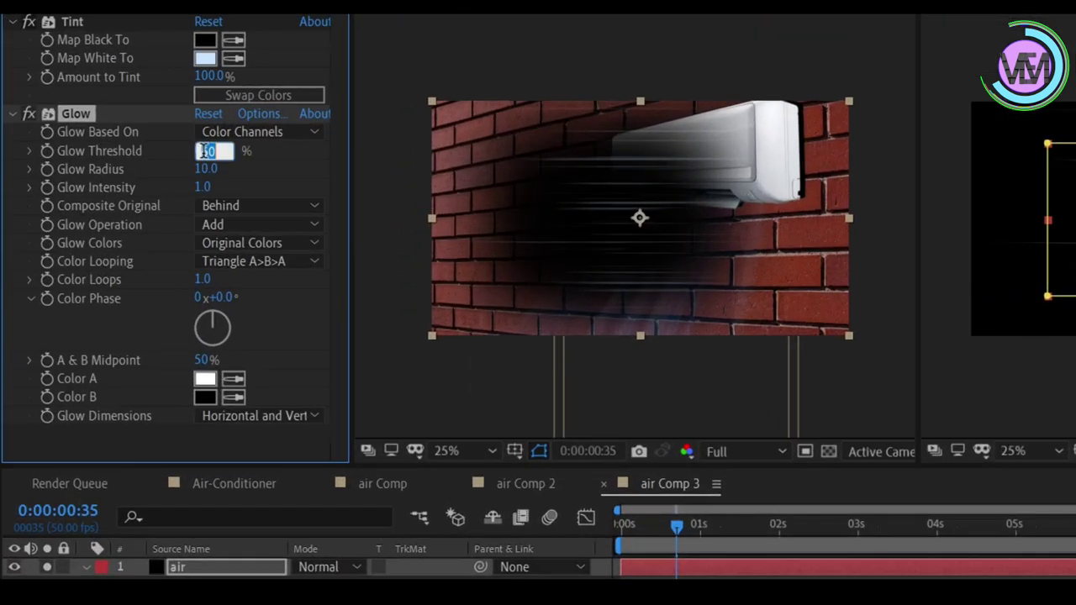
type("35")
left_click(201, 169)
type("25")
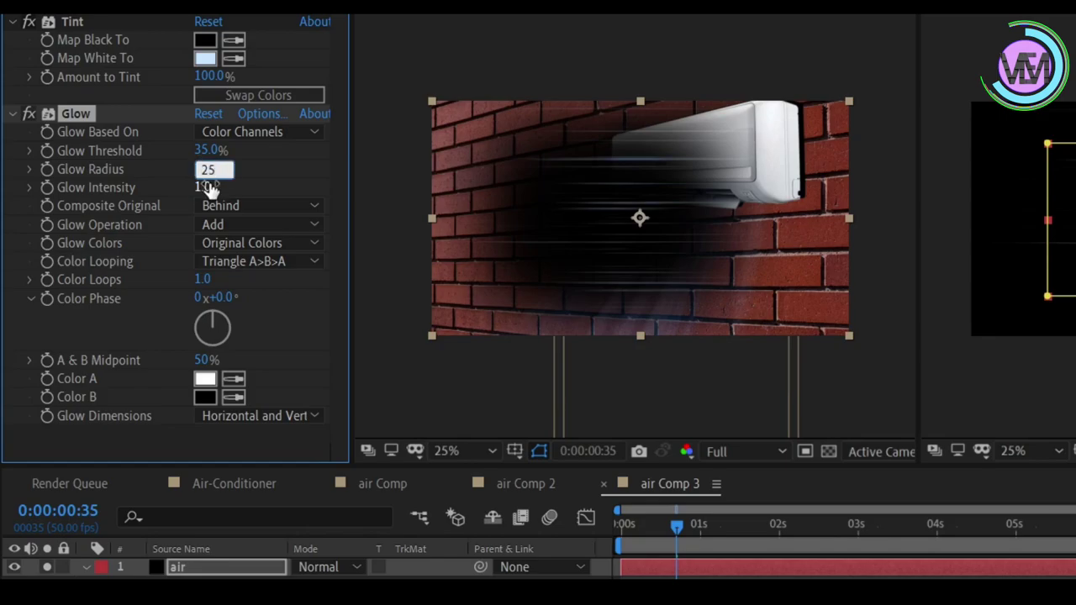
left_click(204, 187)
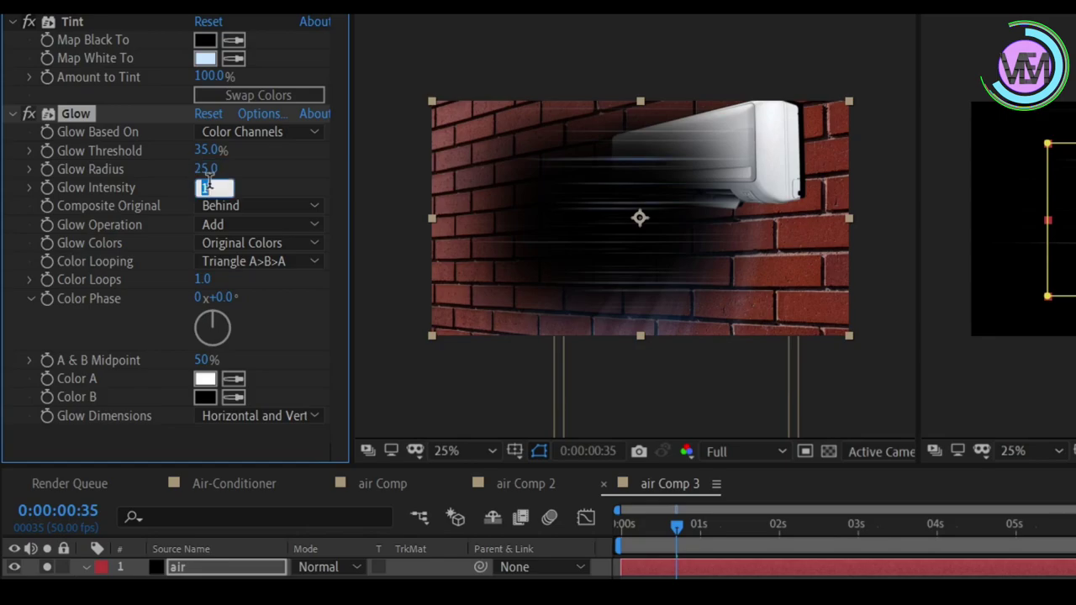
type("2")
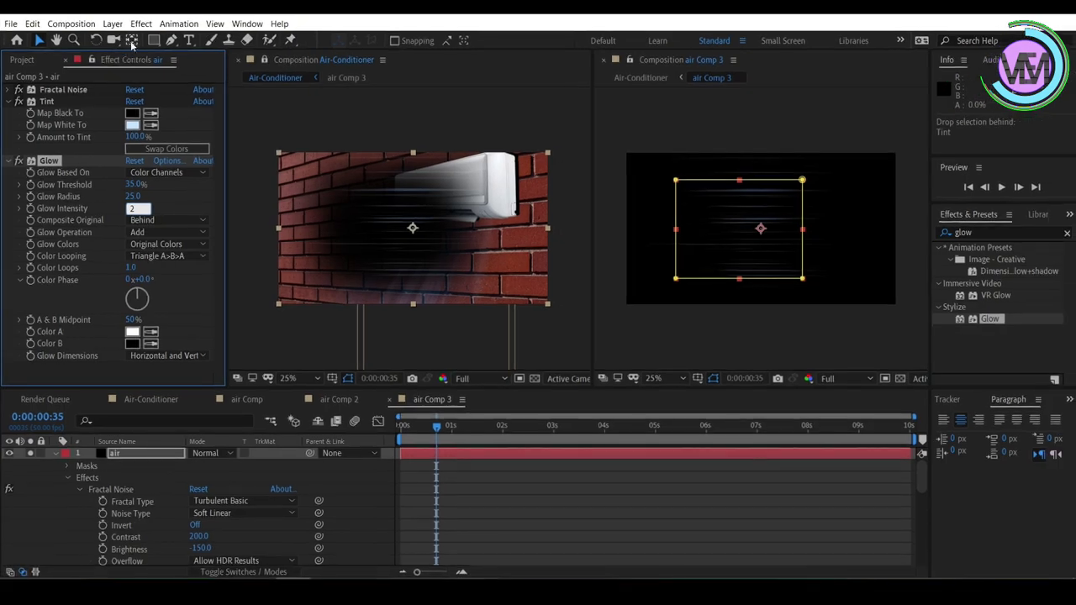
left_click(136, 24)
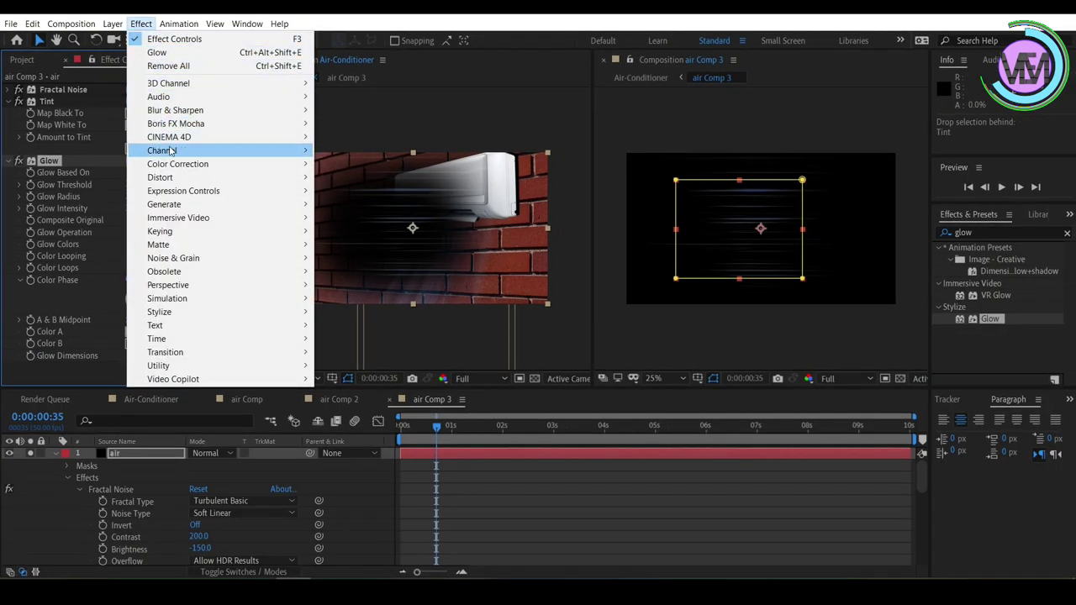
Step: Add Color Correction > Exposure to the air layer with Exposure 1.5
mouse_move(170, 166)
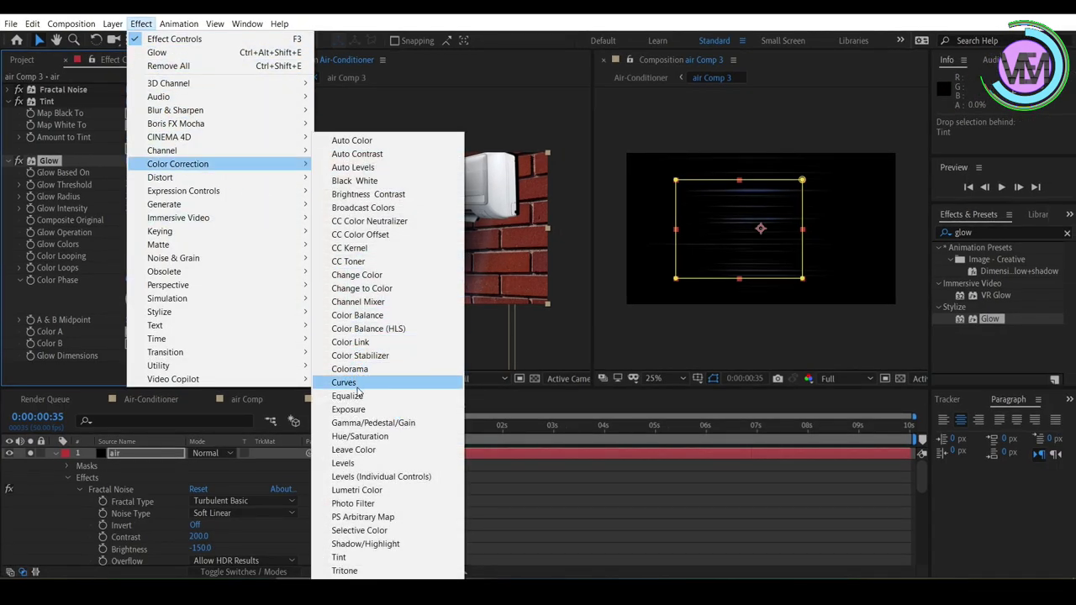
left_click(353, 409)
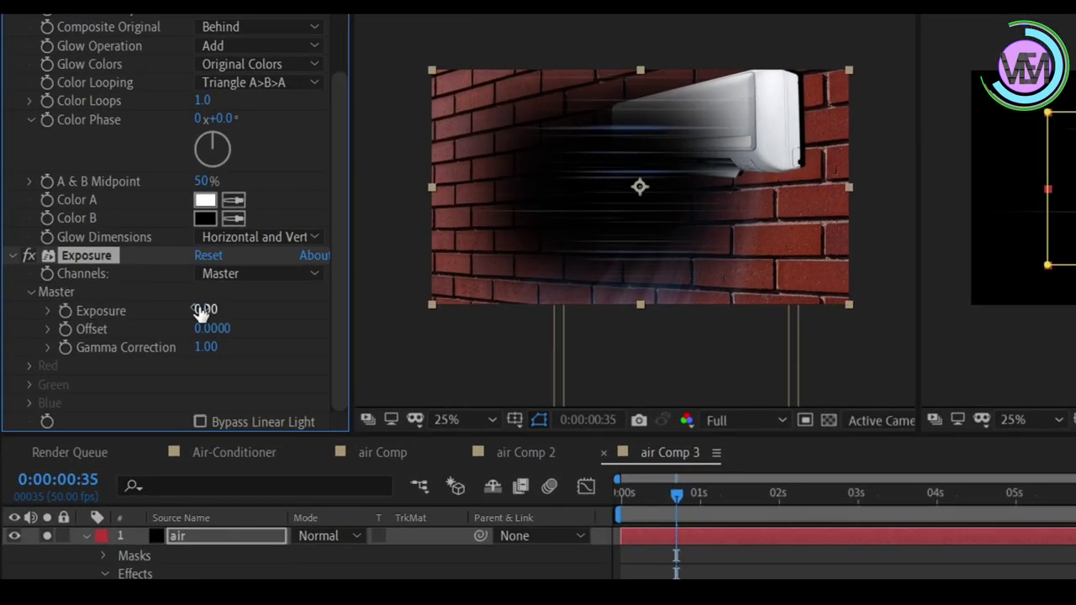
left_click(202, 311)
type("1.5")
left_click(390, 255)
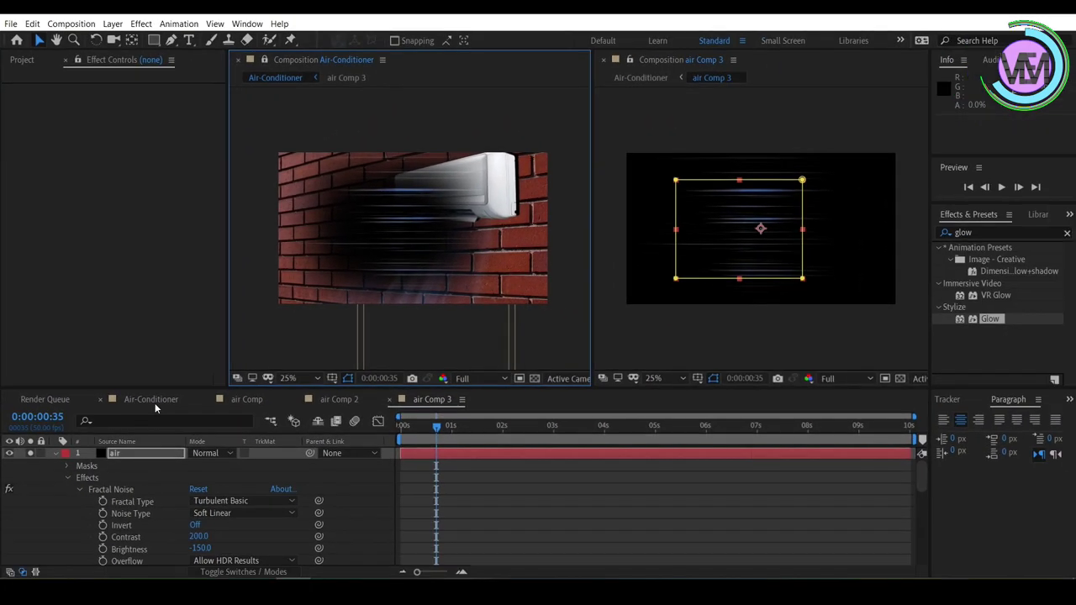
Step: Rotate air Comp 3 to 90°, set it to Add blending, and move it beneath the unit
left_click(155, 403)
left_click(172, 452)
key("r")
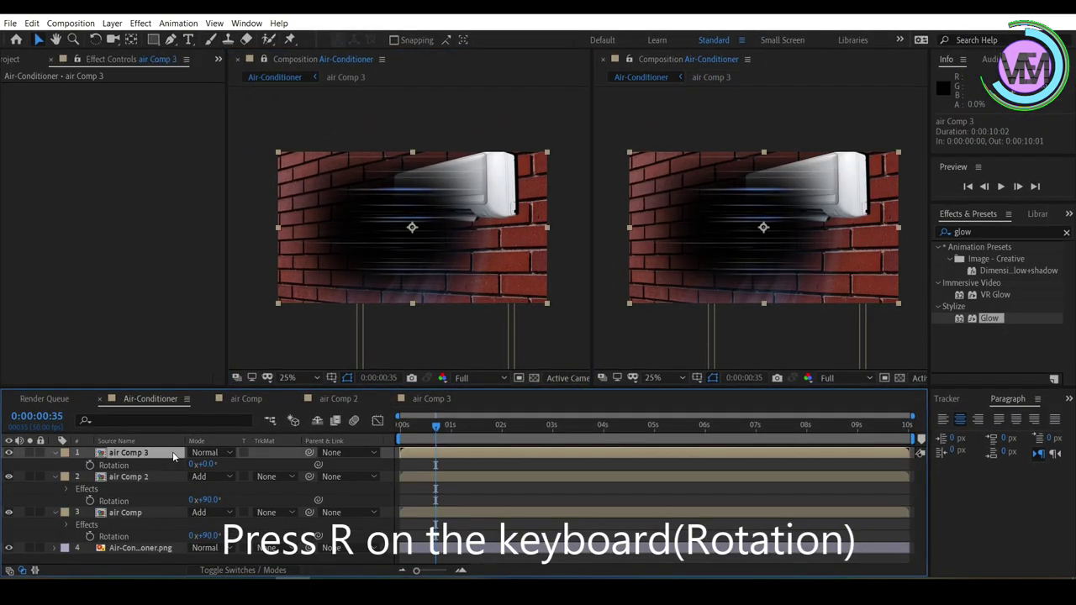
left_click(206, 465)
key("Return")
mouse_move(410, 223)
left_mouse_down()
mouse_move(427, 261)
mouse_move(424, 288)
left_mouse_up()
left_click(220, 458)
left_click(269, 206)
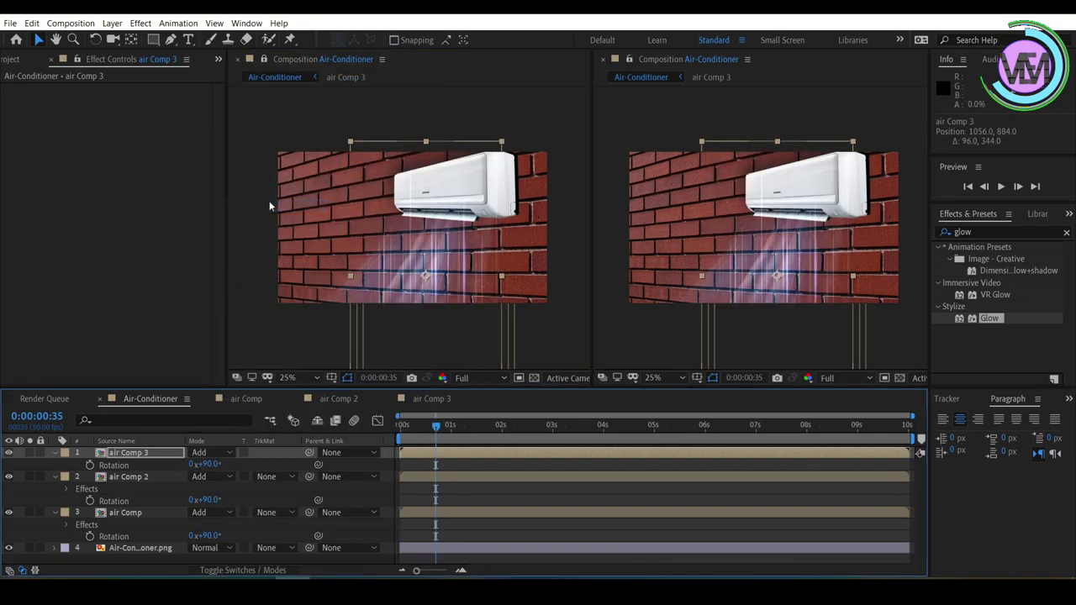
mouse_move(422, 267)
left_mouse_down()
mouse_move(424, 299)
mouse_move(426, 288)
left_mouse_up()
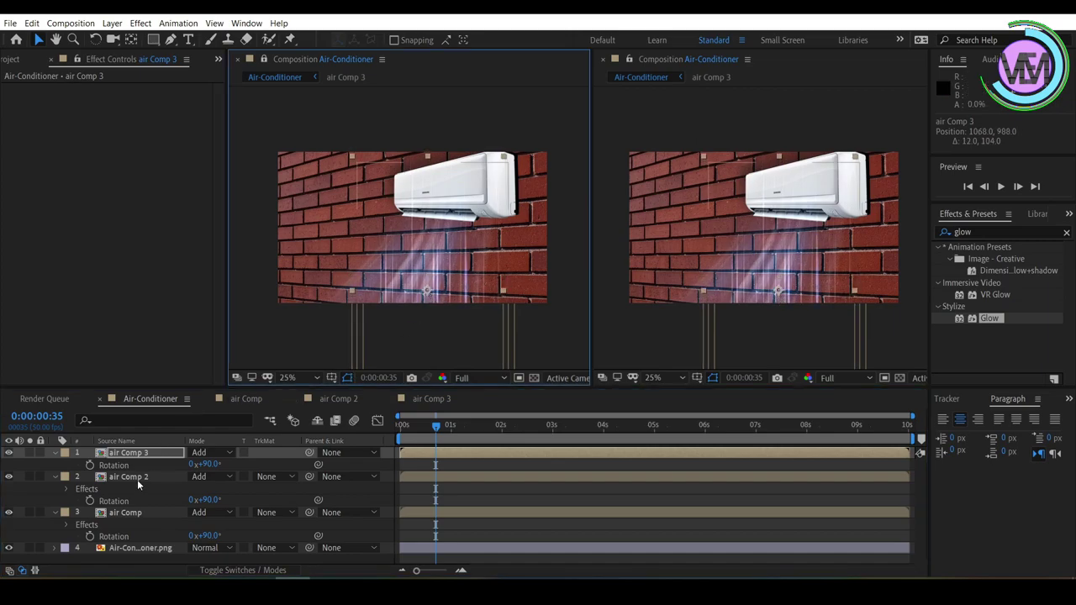
Step: Copy air Comp 2's Mesh Warp and paste it onto air Comp 3
left_click(134, 477)
left_click(57, 89)
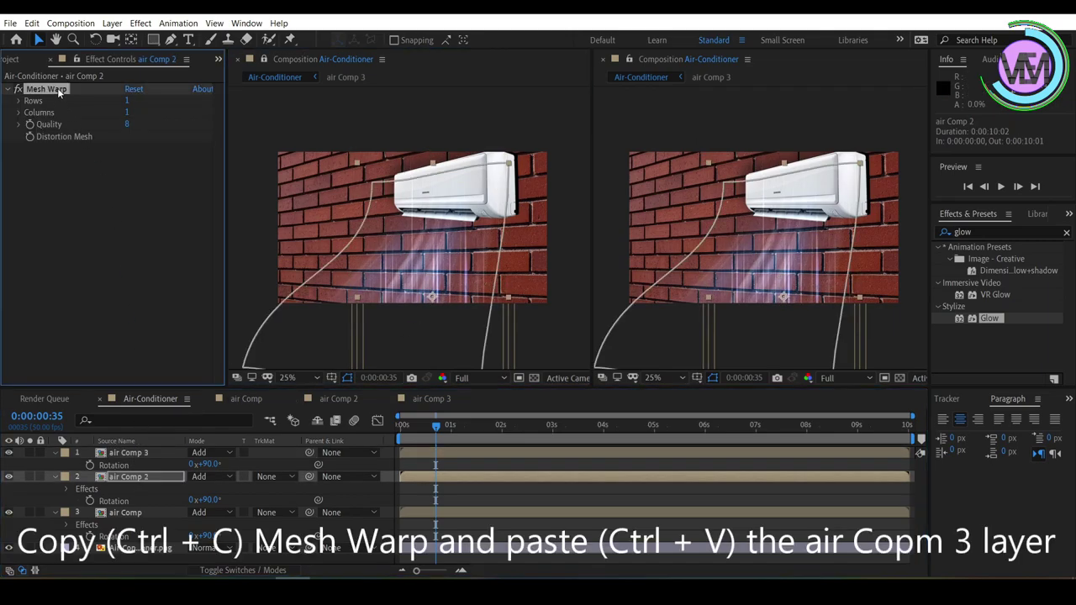
left_click(144, 454)
key("ctrl+v")
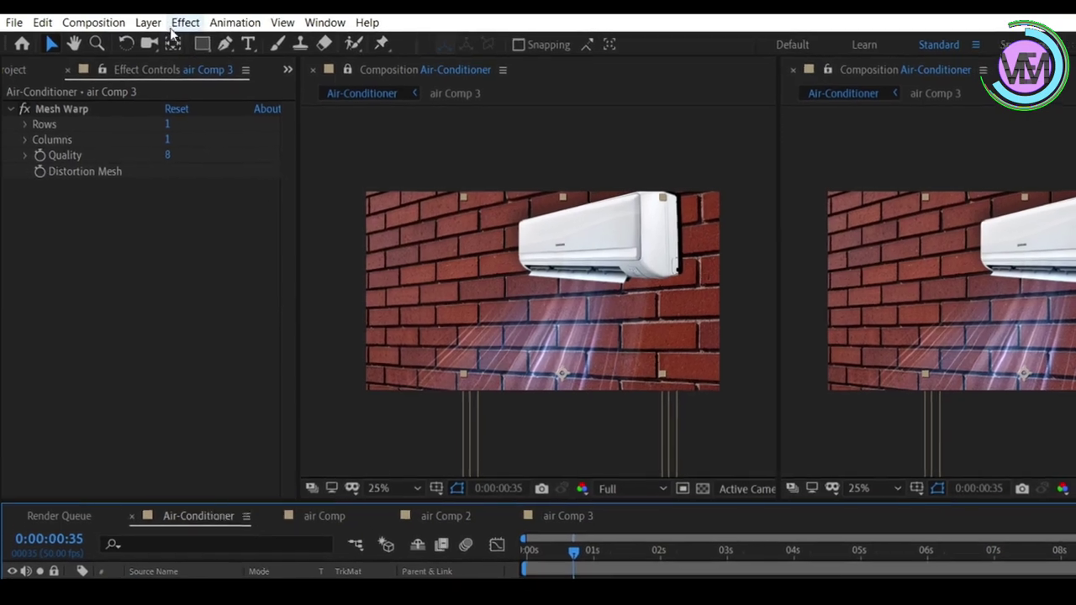
left_click(167, 23)
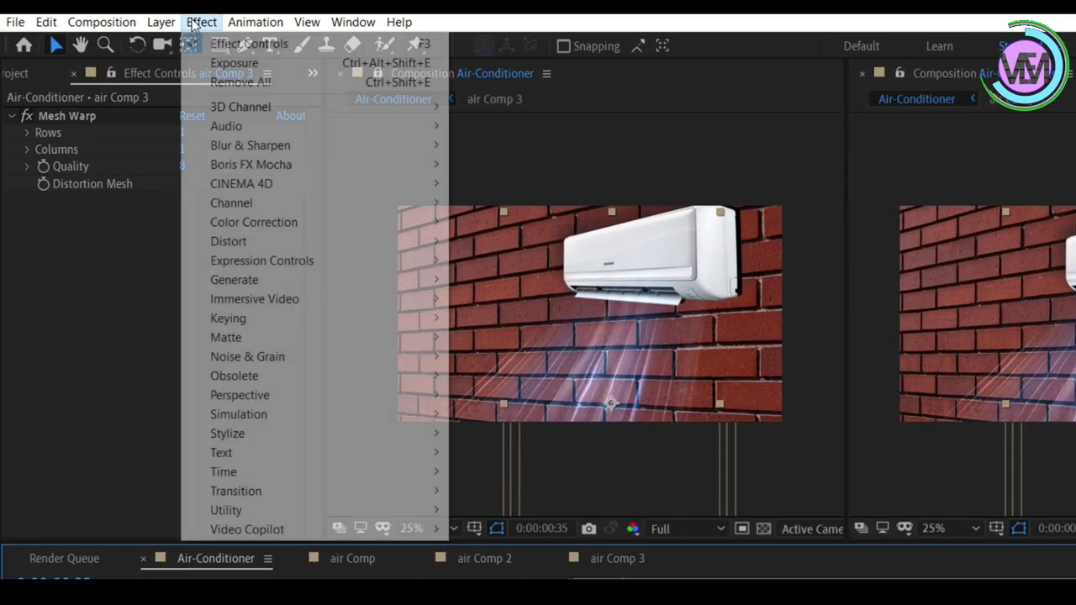
Step: Apply CC Vector Blur to air Comp 3 with an Amount of 10
mouse_move(208, 128)
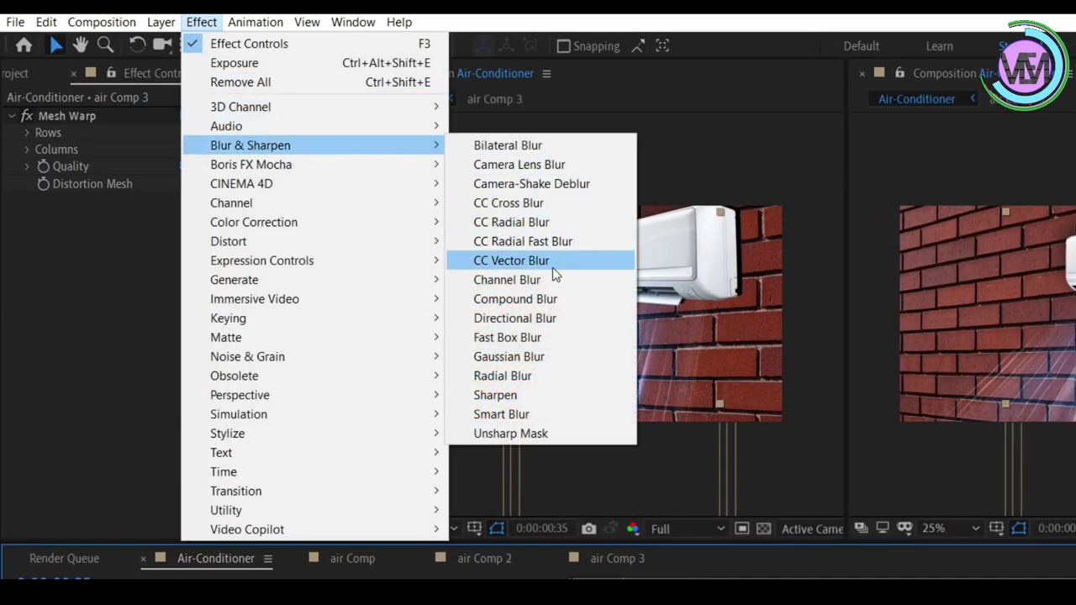
left_click(532, 261)
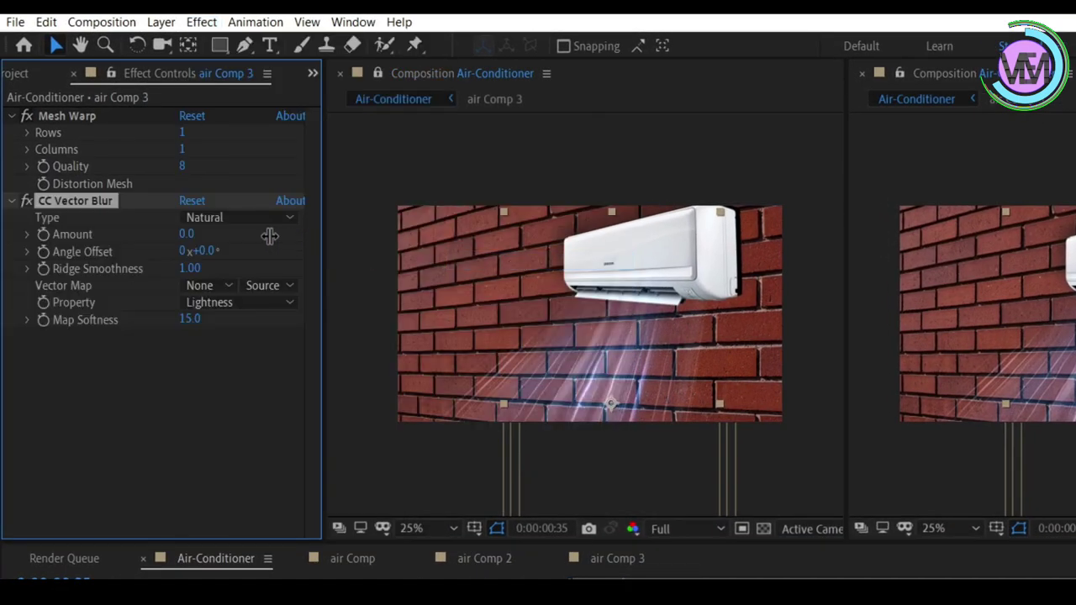
left_click(185, 234)
type("10")
left_click(203, 354)
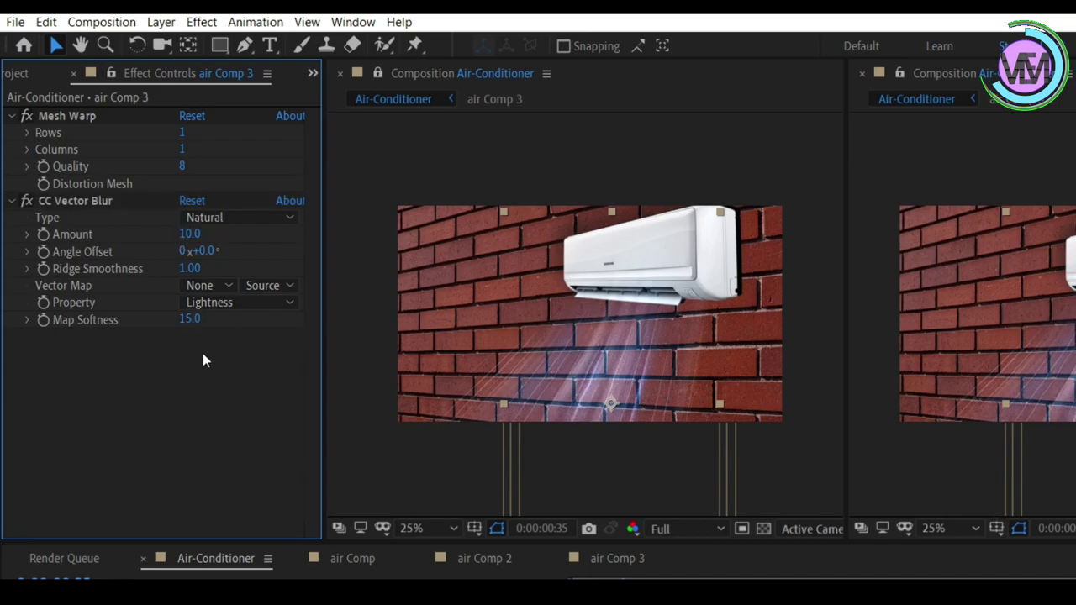
Step: Add a Gaussian Blur of 2 to air Comp 3, then collapse the three air Comp layers
left_click(202, 22)
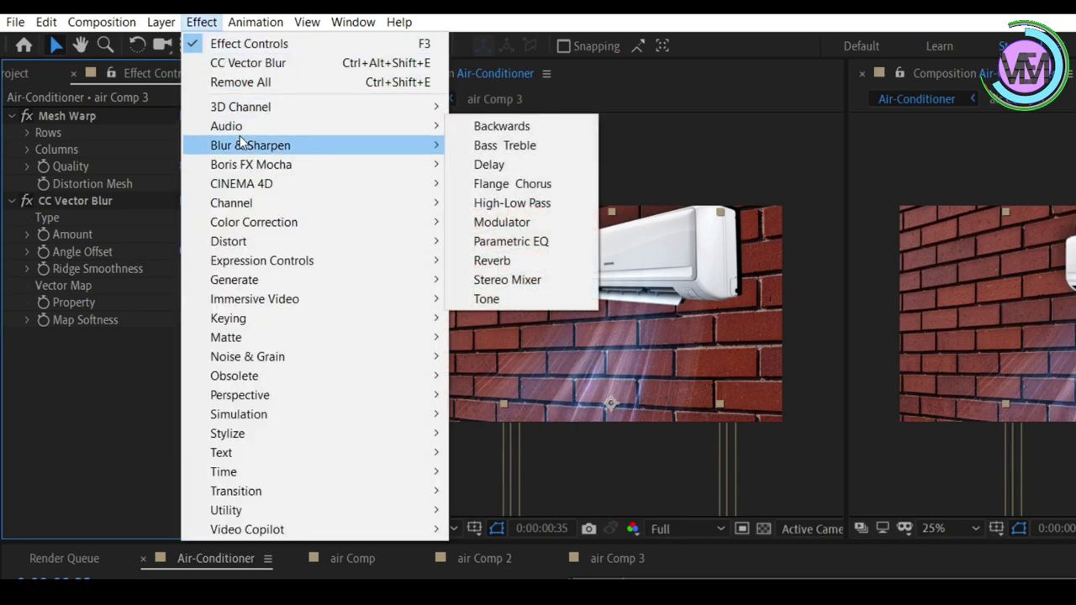
mouse_move(250, 145)
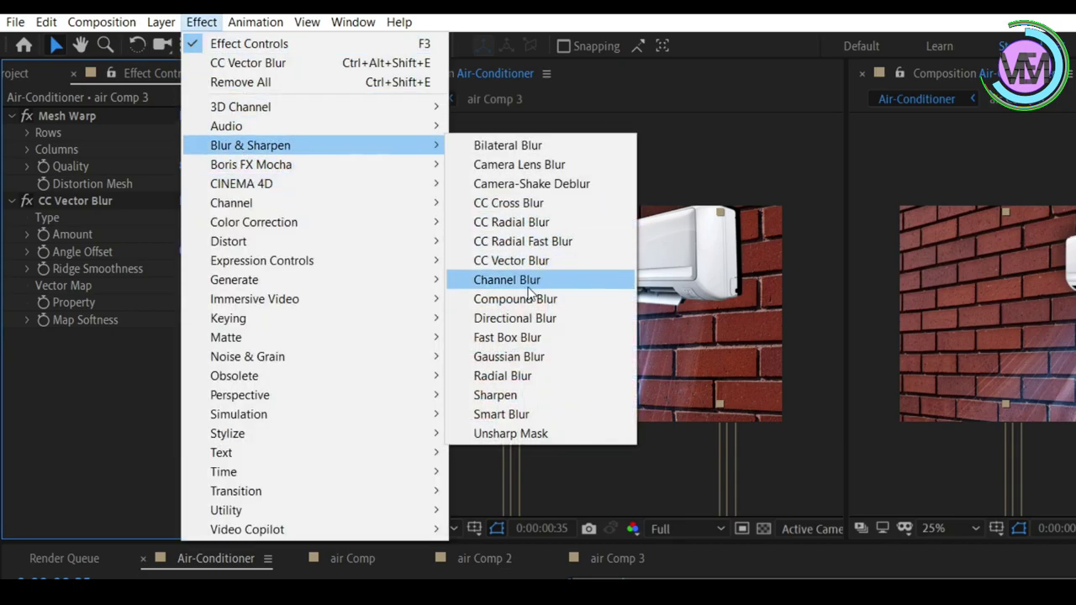
left_click(483, 358)
left_click(186, 354)
left_click(202, 424)
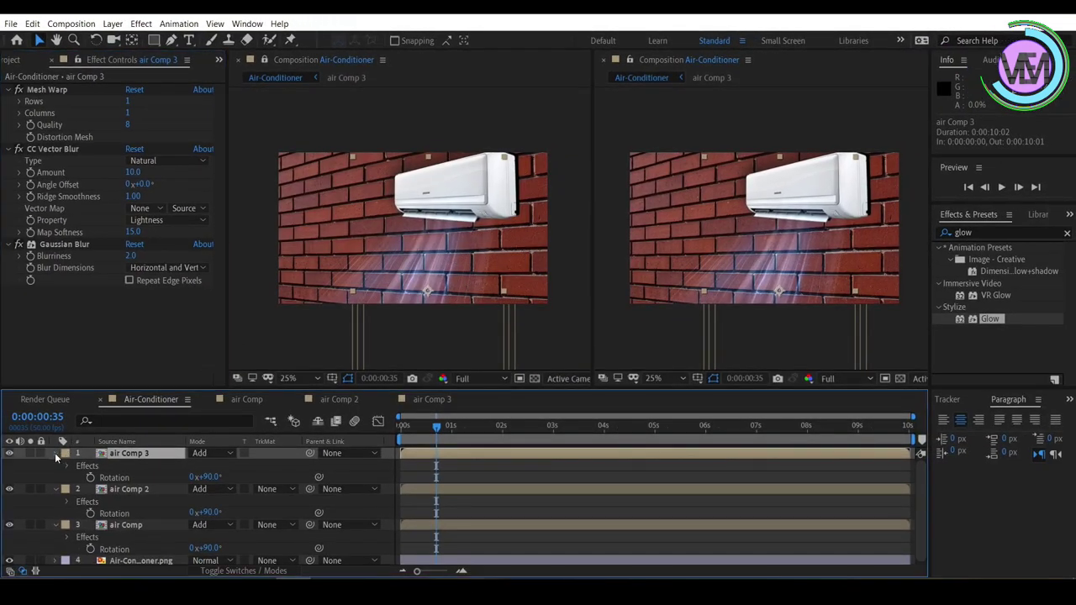
left_click(55, 453)
left_click(56, 466)
left_click(55, 478)
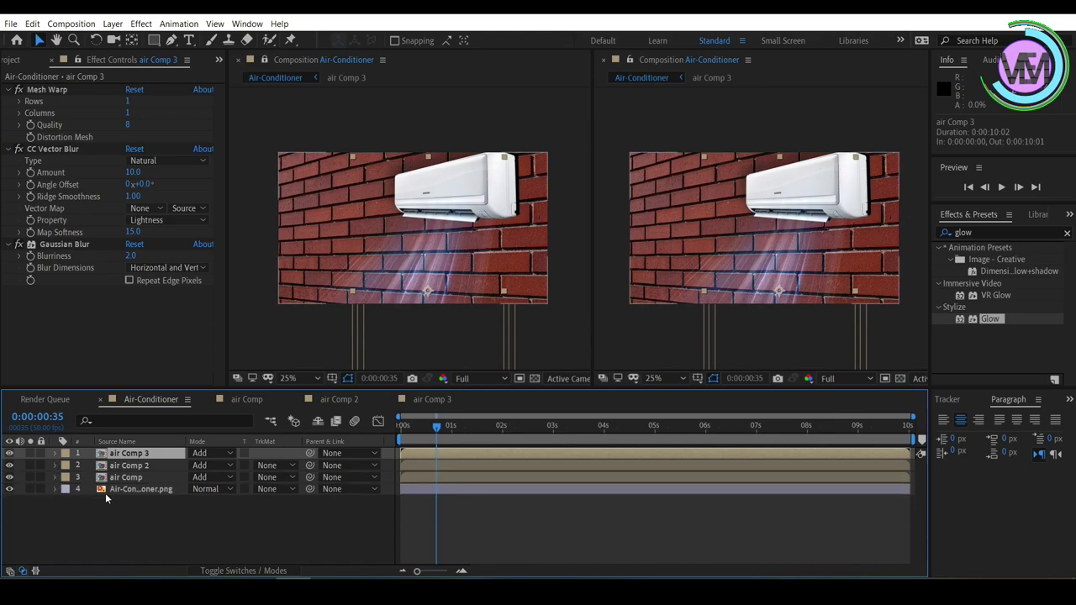
Step: Create a new black full-frame solid named particle
right_click(107, 512)
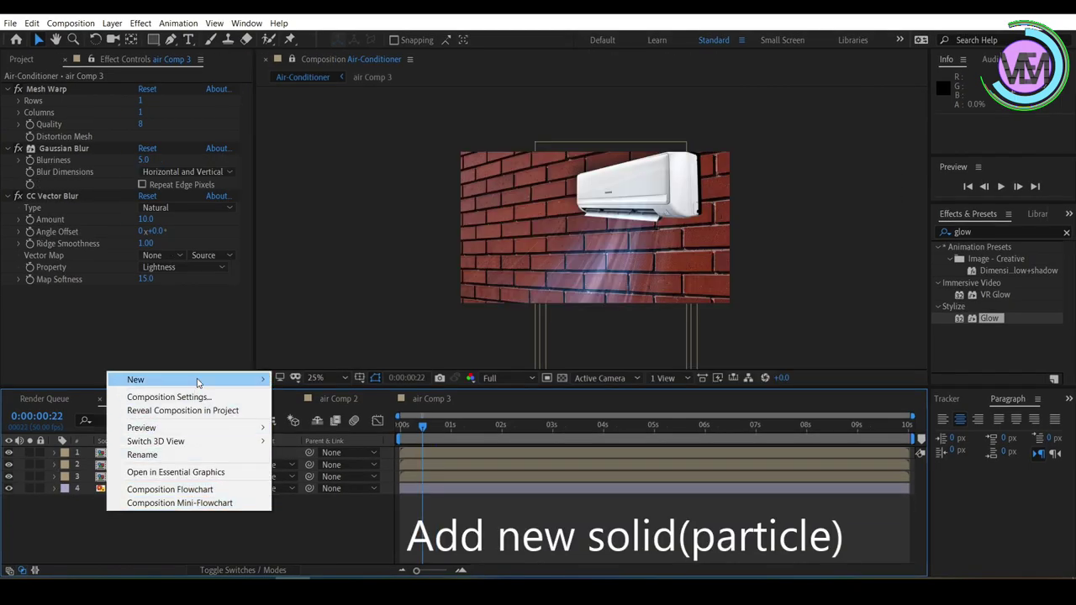
mouse_move(202, 380)
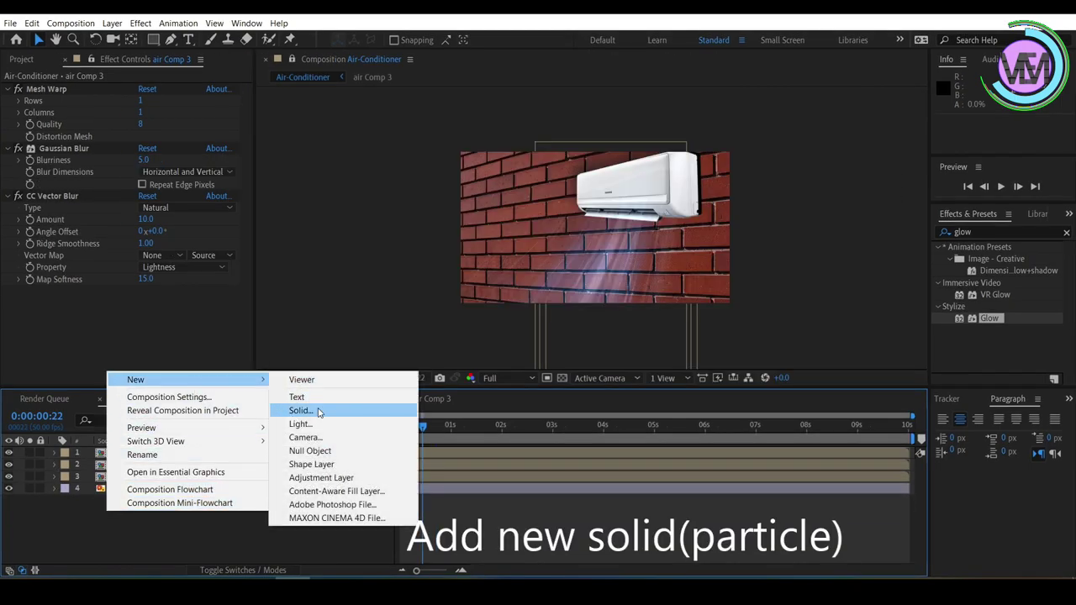
left_click(320, 412)
type("particle")
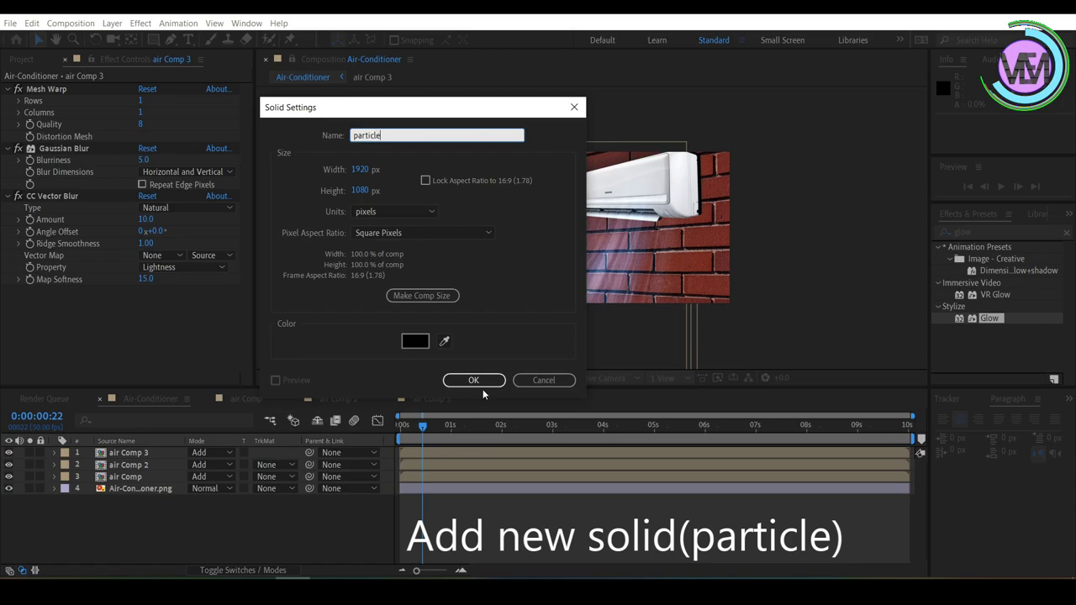
left_click(476, 380)
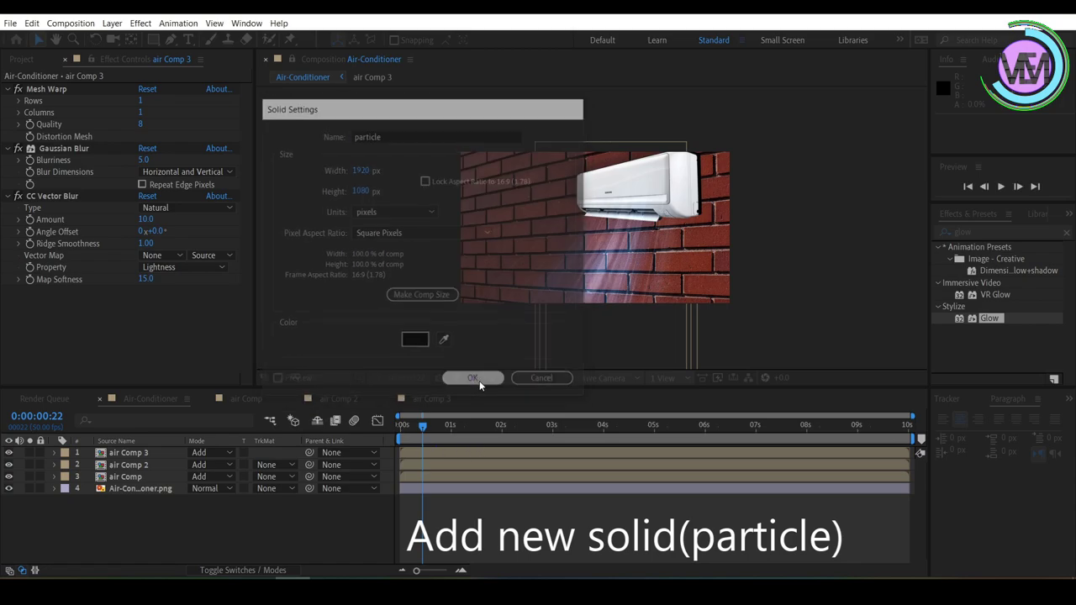
Step: Search 'parti' in Effects & Presets and apply CC Particle World to the particle solid
double_click(975, 232)
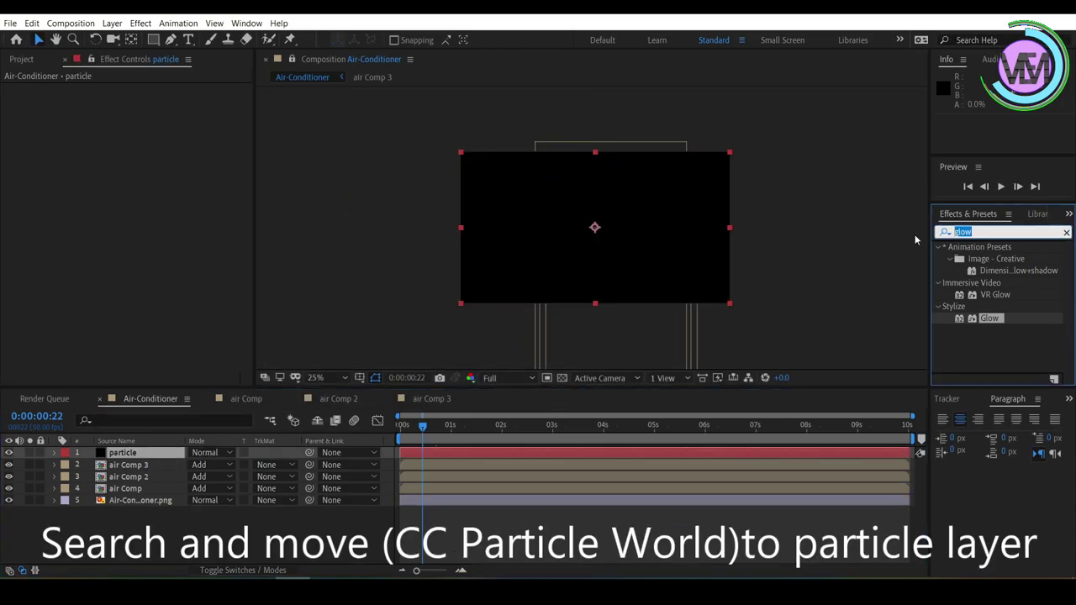
type("parti")
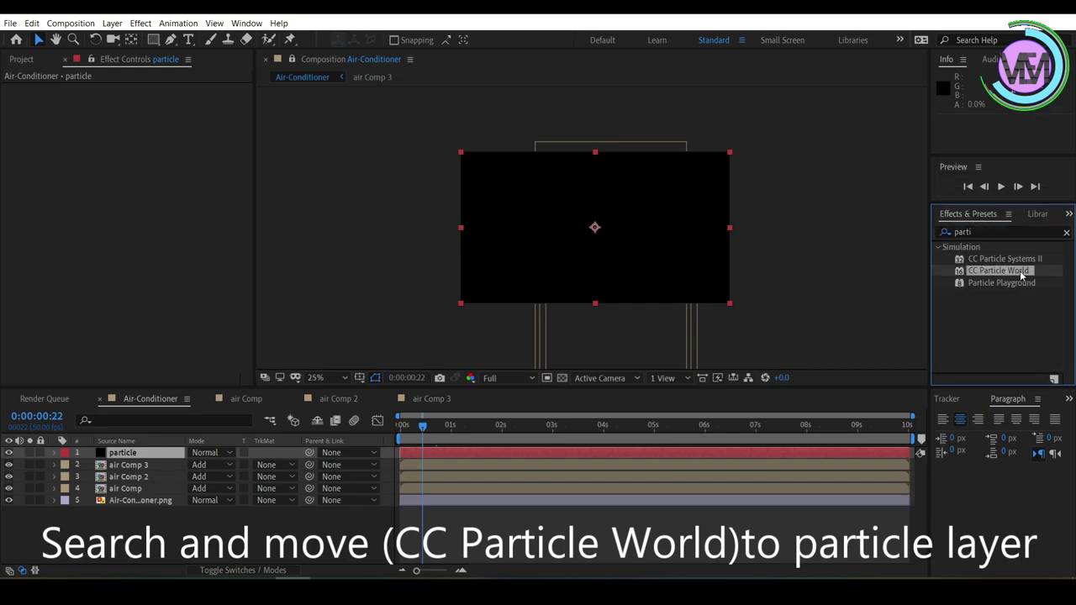
left_click_drag(998, 270, 632, 242)
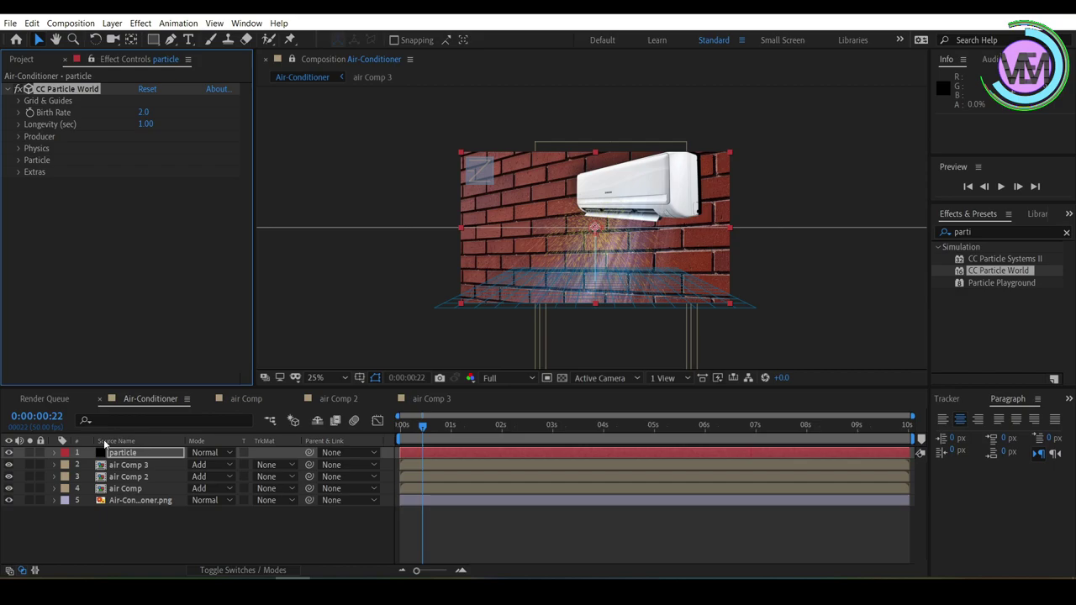
Step: Solo the particle layer and set Birth Rate 0.4, Longevity 0.15 and emitter Position X -0.5
left_click(31, 454)
left_click(143, 112)
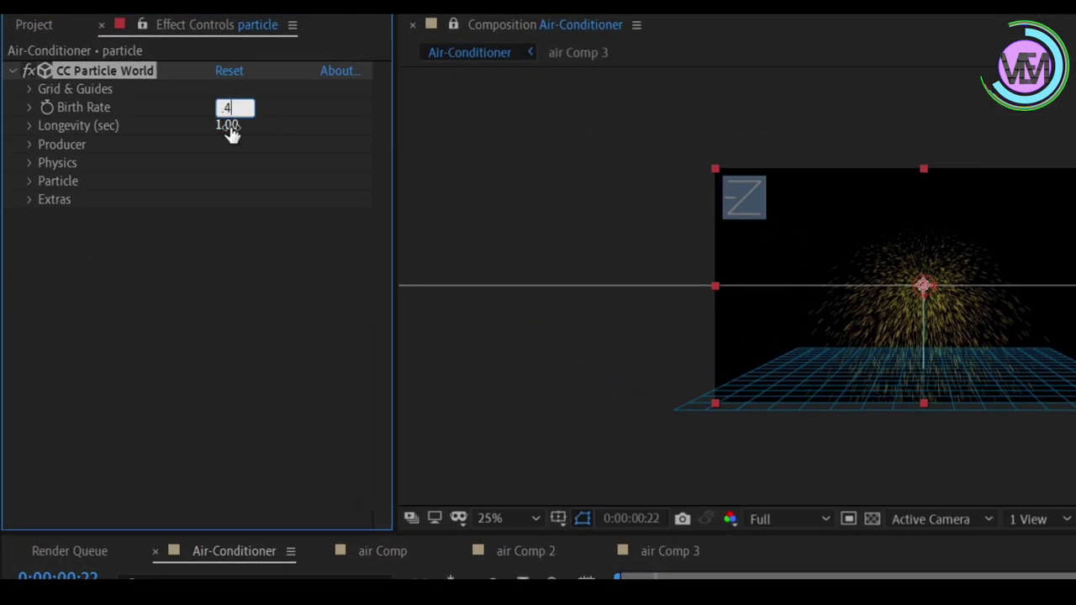
left_click(227, 125)
type(".15")
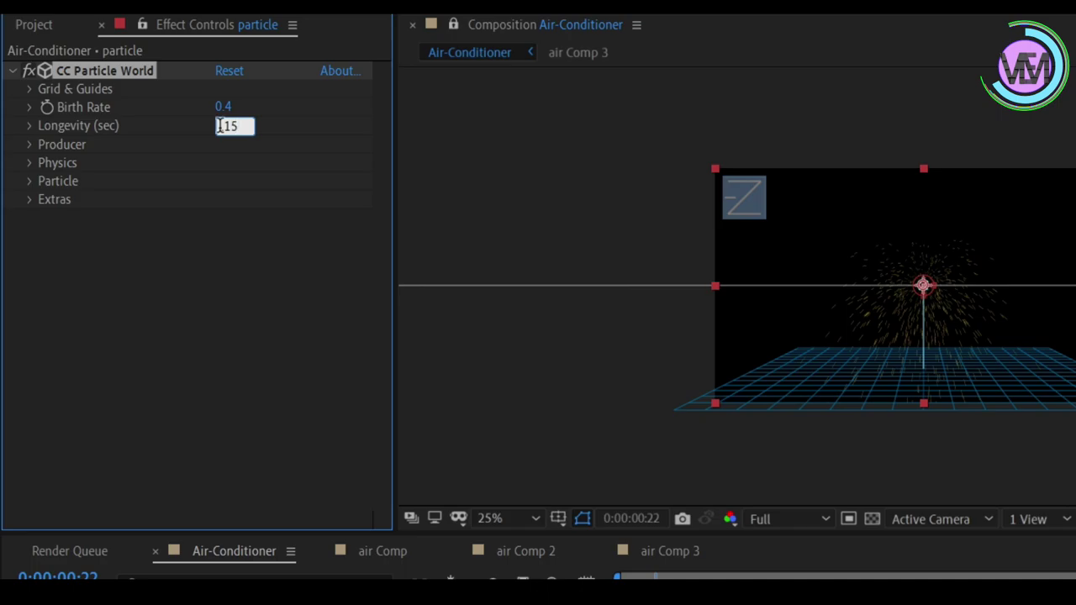
key("Return")
left_click(30, 143)
left_click(224, 162)
type("-.5")
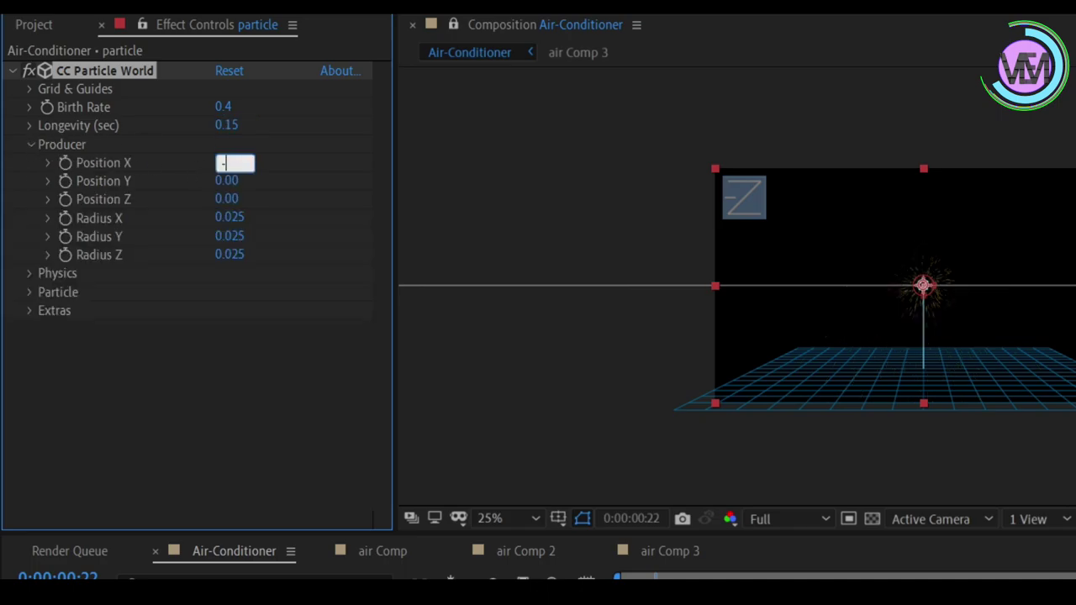
left_click(227, 181)
Step: Set the emitter radii to X 0, Y 0.22 and Z 0.32
left_click(236, 218)
type("0")
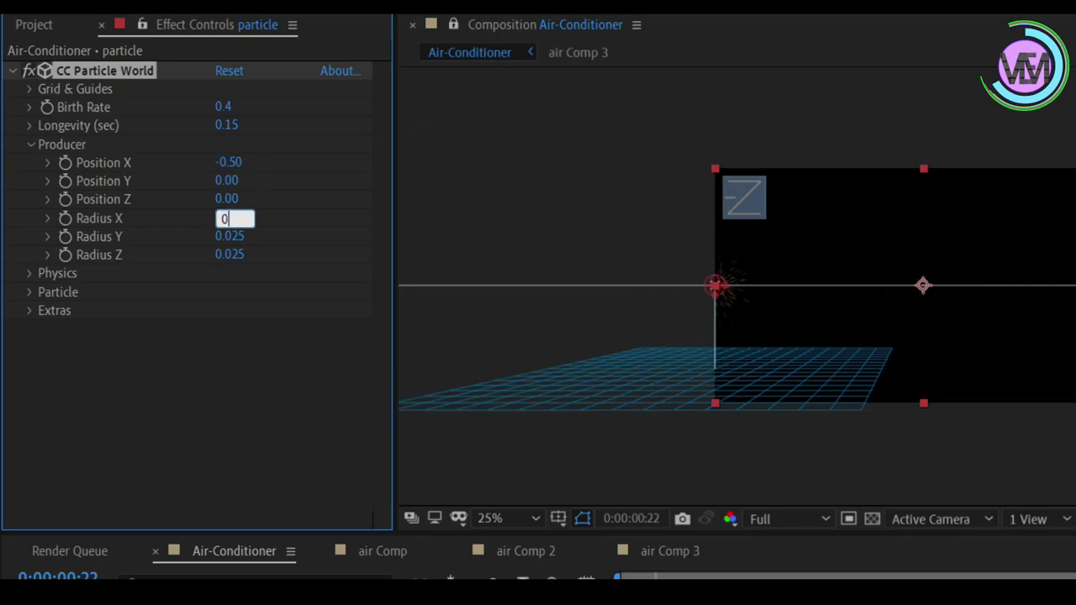
key("Return")
left_click(229, 237)
key("BackSpace")
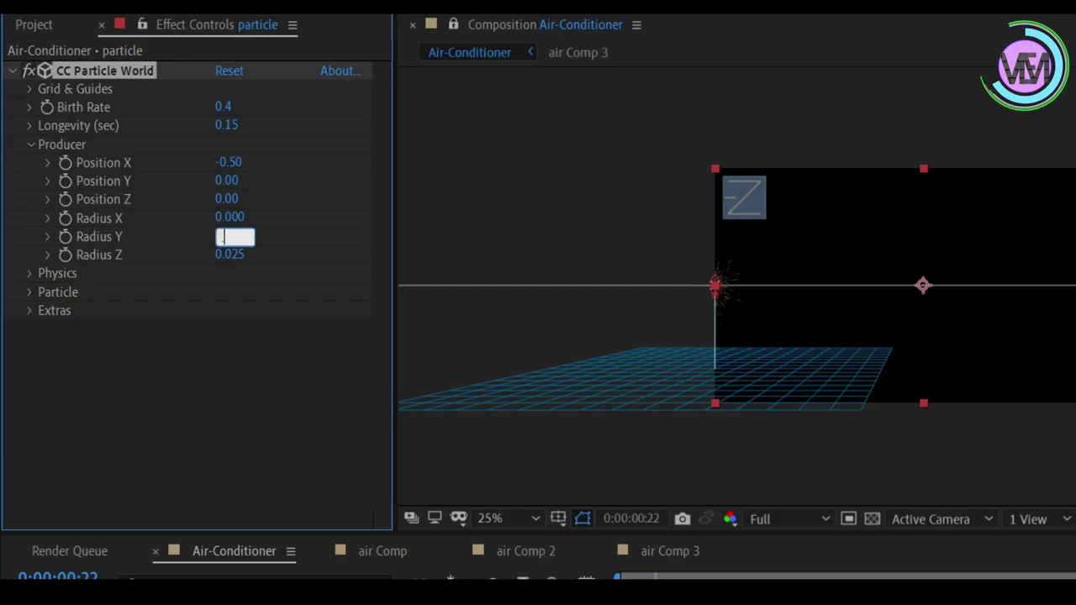
type("20")
left_click(236, 255)
type(".")
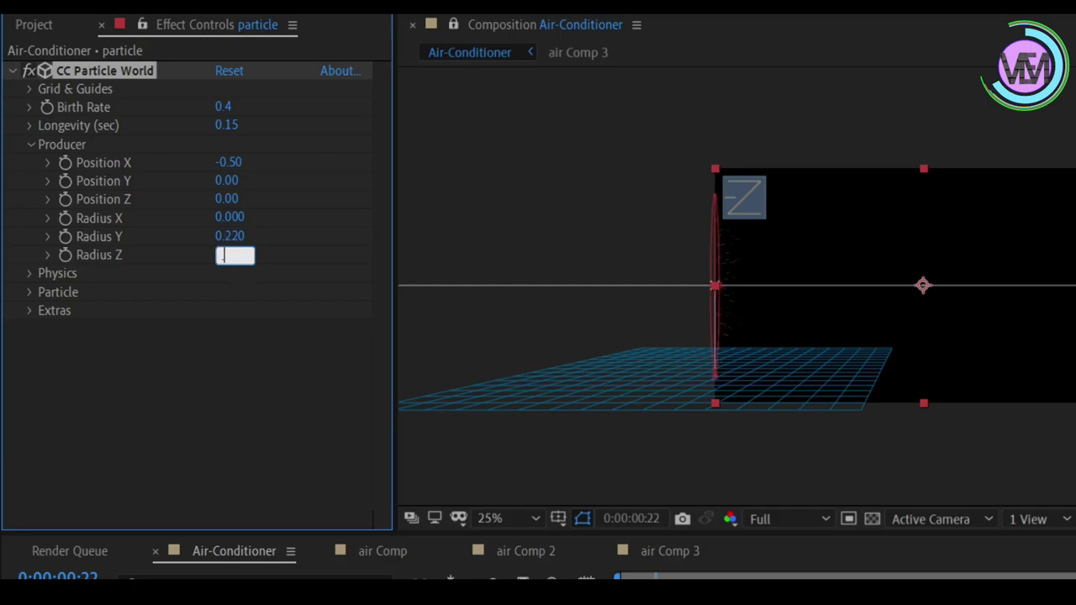
type("320")
left_click(36, 276)
Step: Set Physics to Direction Axis with Velocity 2.8, Gravity 0, Extra 0 and Extra Angle 0
left_click(281, 291)
left_click(281, 334)
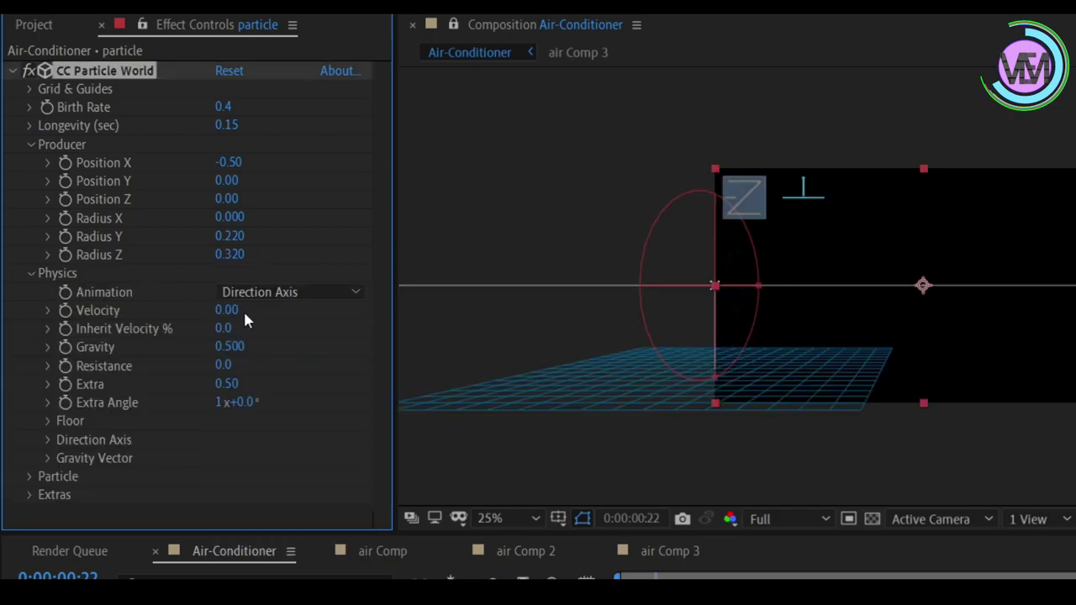
left_click(227, 311)
type("2.8")
left_click(228, 347)
type("0")
left_click(228, 385)
type("0")
left_click(220, 404)
type("0")
left_click(29, 476)
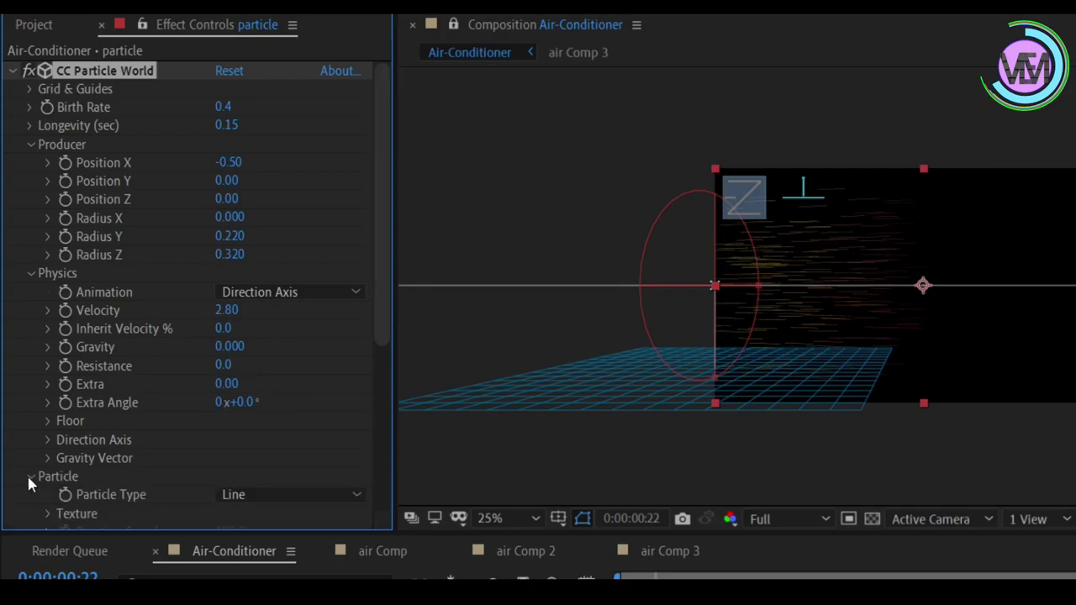
Step: Make the particles Faded Sphere with white birth and death colours
scroll(307, 398, "down", 5)
left_click(265, 246)
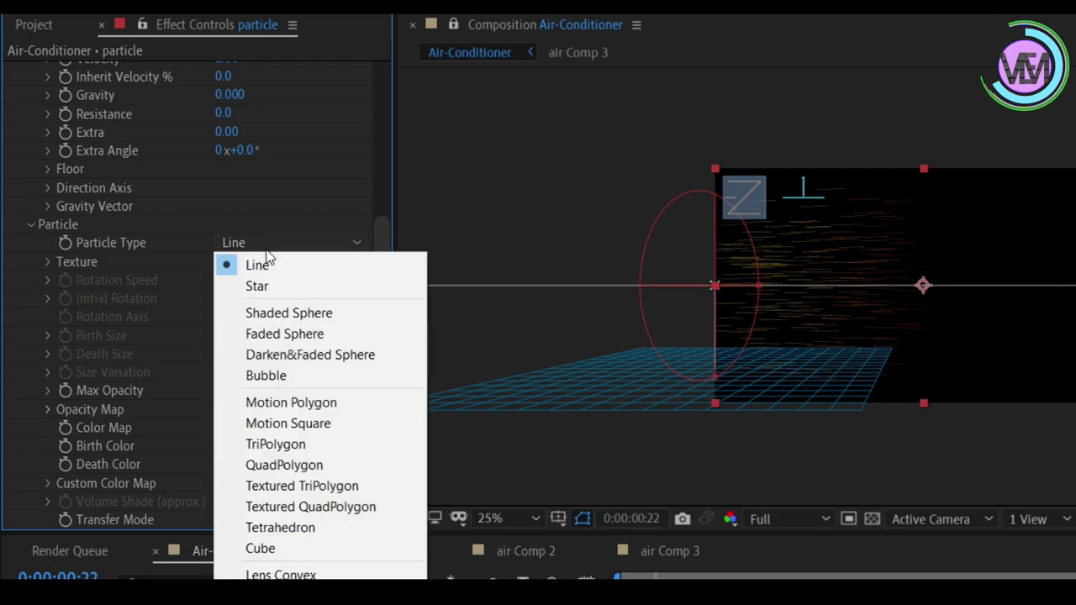
left_click(280, 334)
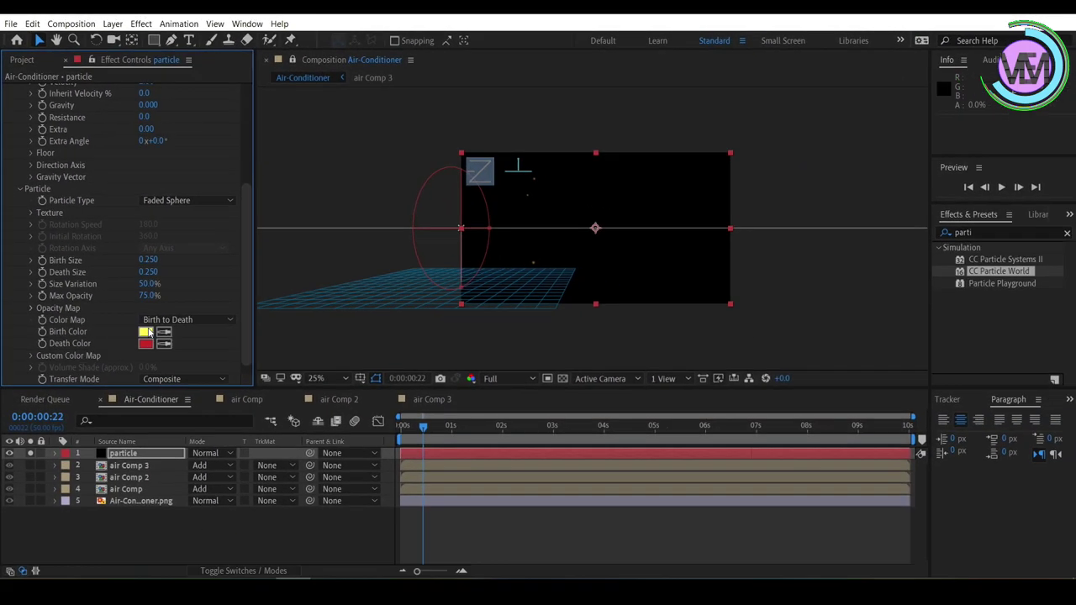
left_click(146, 333)
left_click(569, 379)
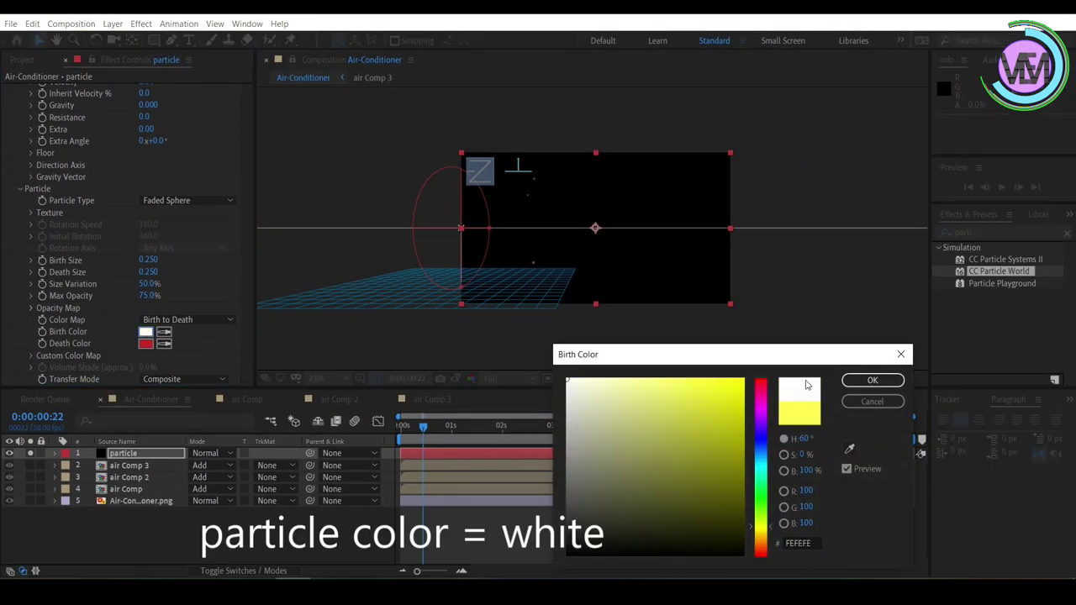
left_click(873, 380)
left_click(146, 344)
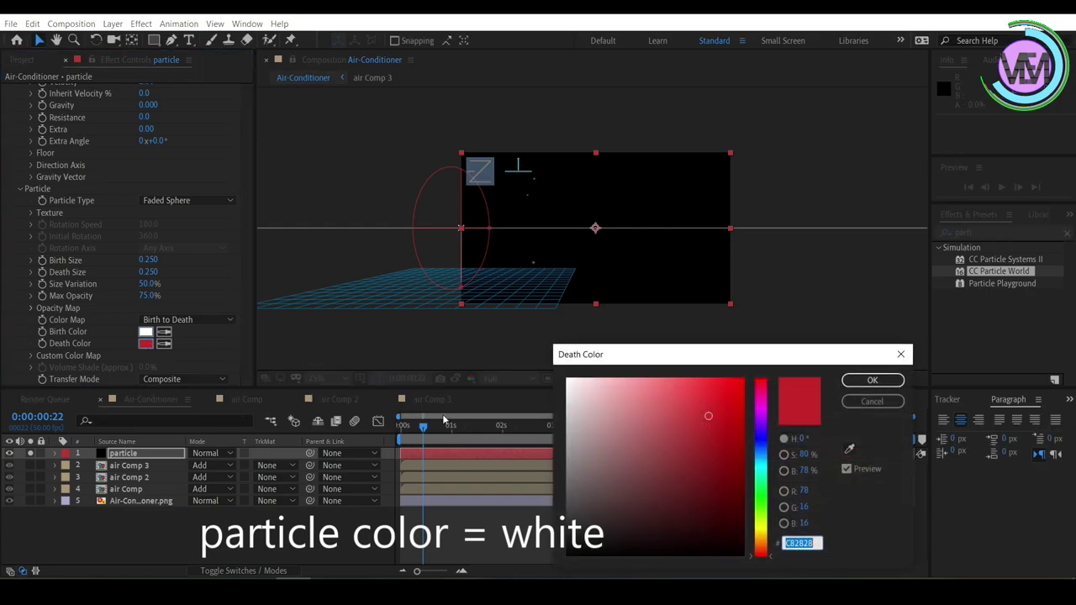
left_click_drag(580, 384, 535, 364)
left_click(871, 380)
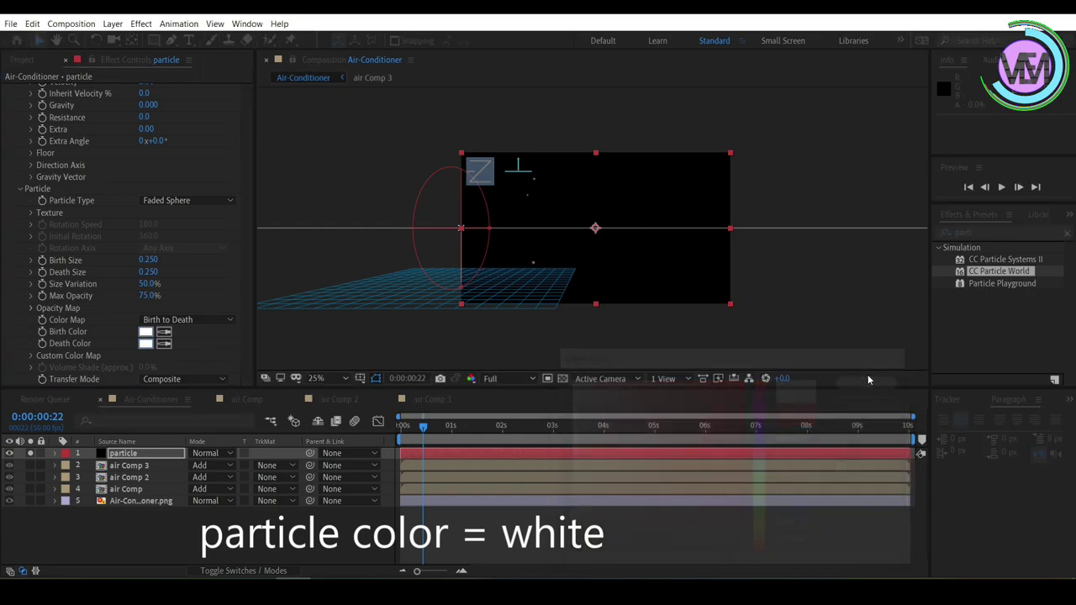
Step: Preview the particles at about 3 seconds, then unsolo to show all layers again
scroll(191, 349, "down", 1)
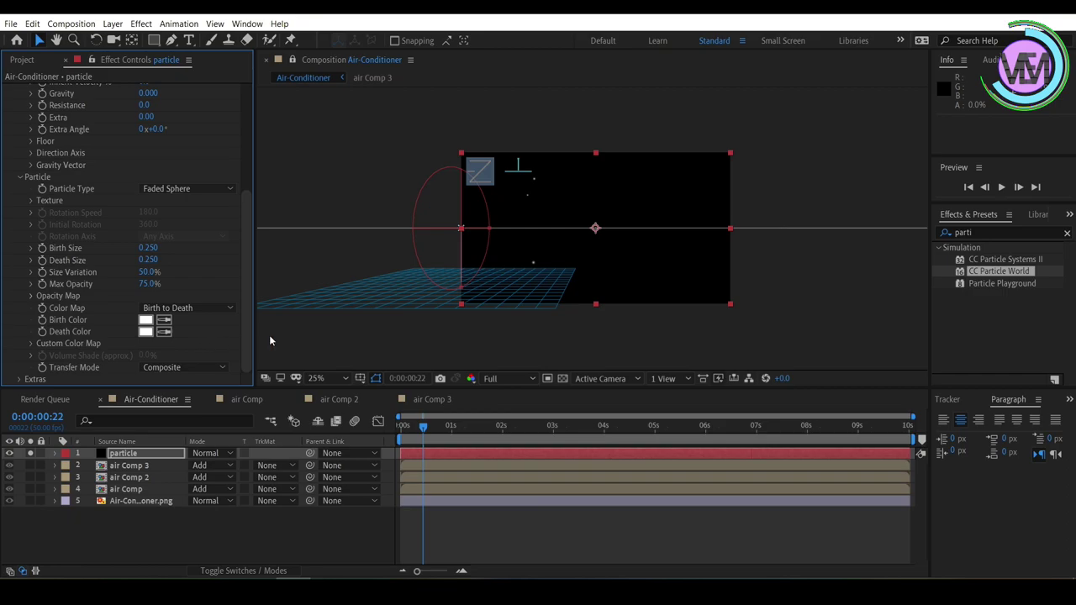
left_click_drag(435, 427, 562, 425)
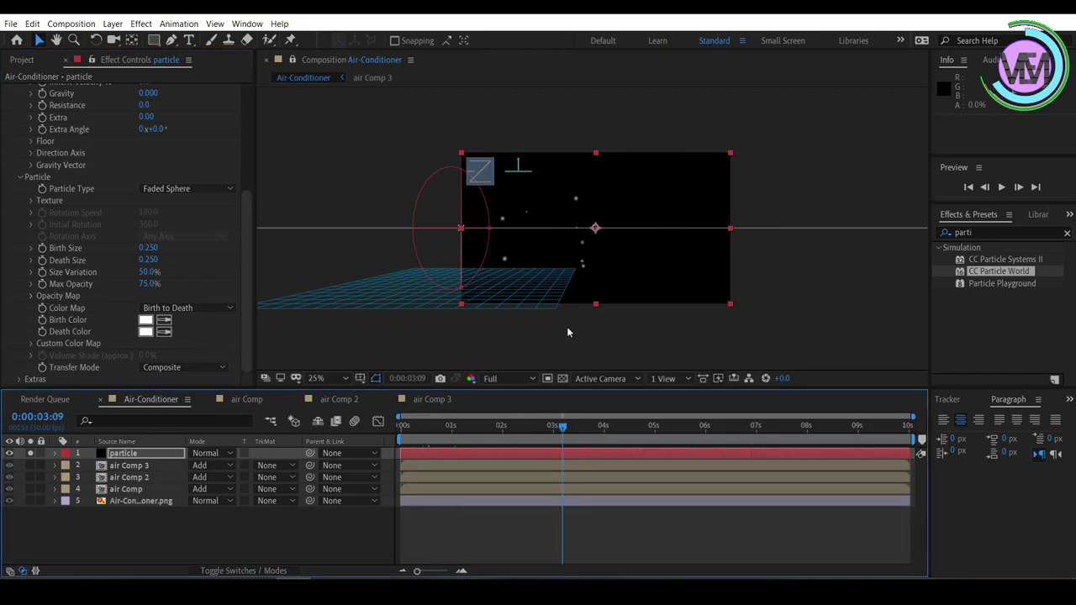
left_click(130, 454)
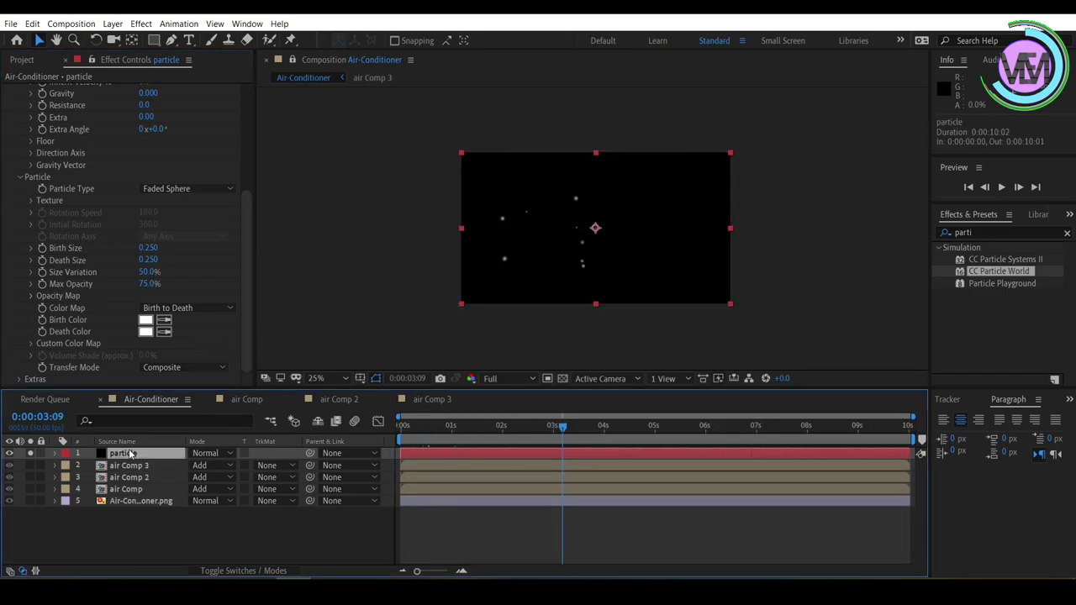
left_click(31, 454)
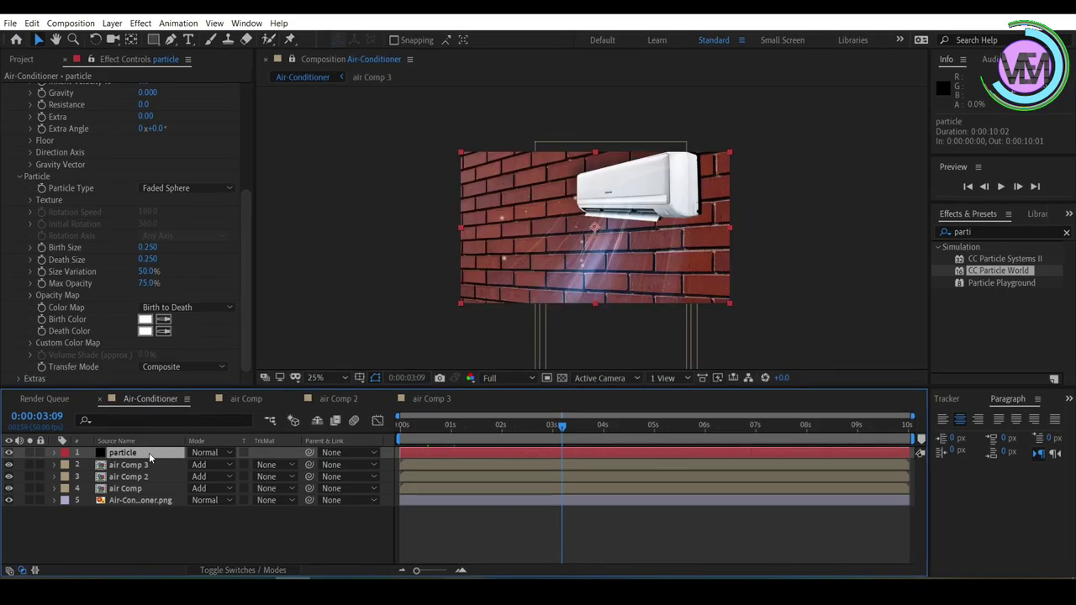
Step: Rotate the particle layer 90° and move it to the wall's bottom centre
key("r")
left_click(203, 465)
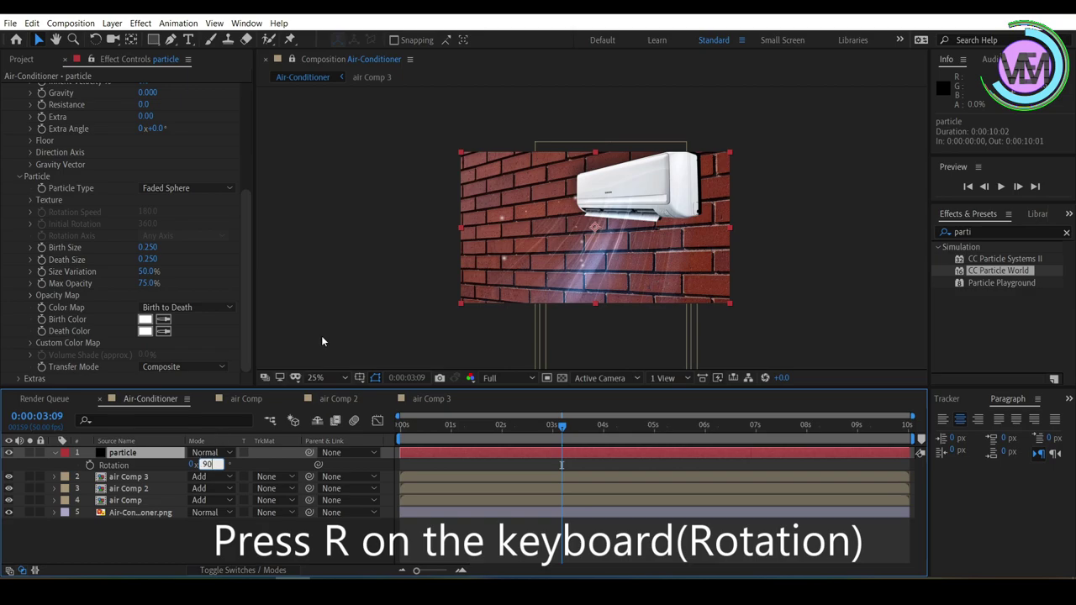
key("Return")
left_click_drag(598, 280, 607, 303)
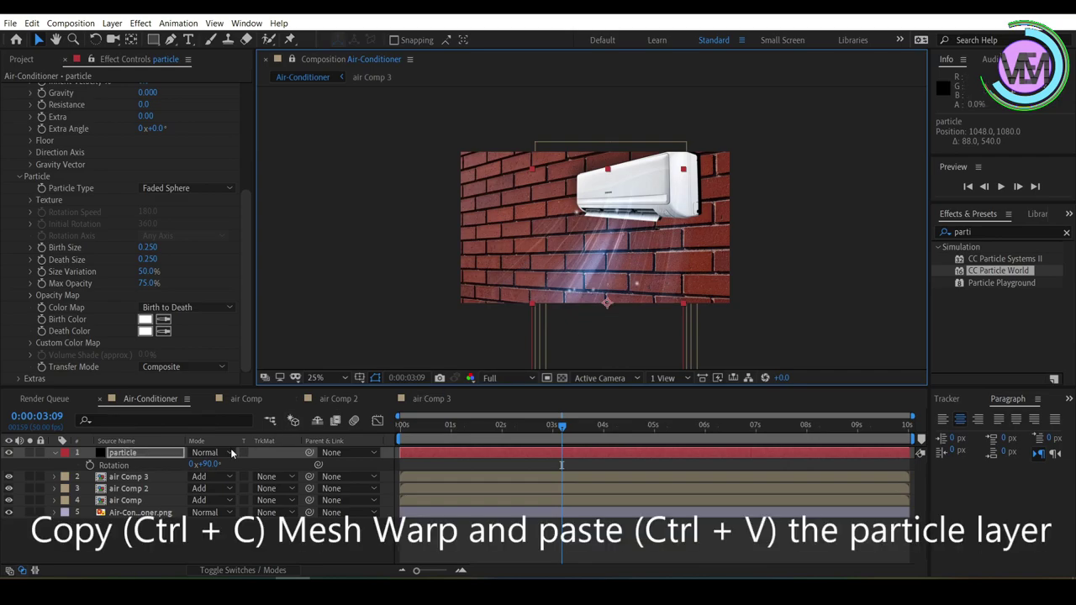
Step: Copy air Comp 3's Mesh Warp effect and paste it onto the particle layer
left_click(127, 477)
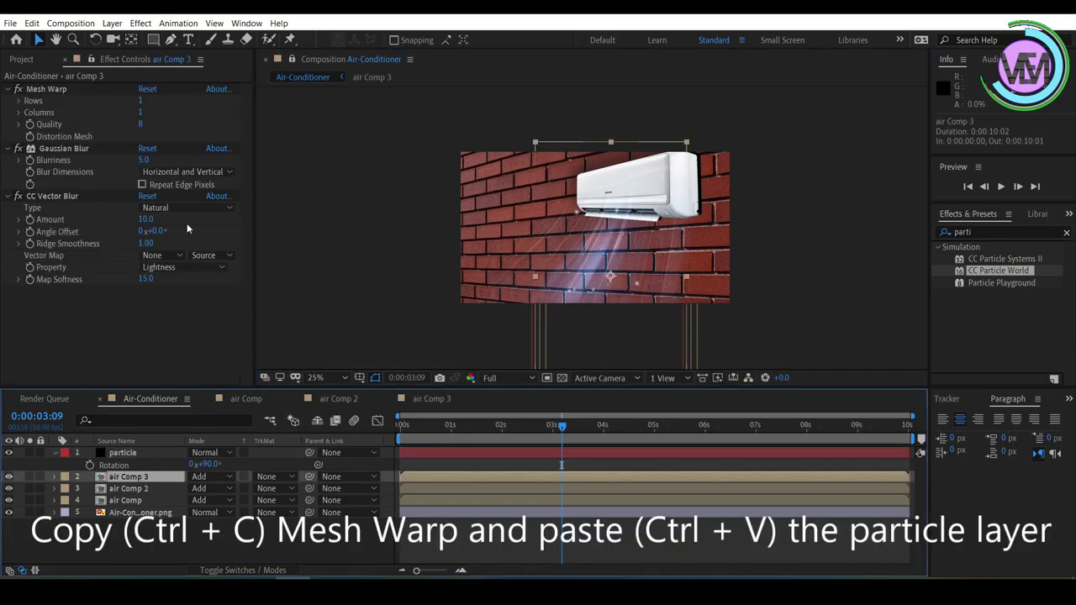
left_click(54, 93)
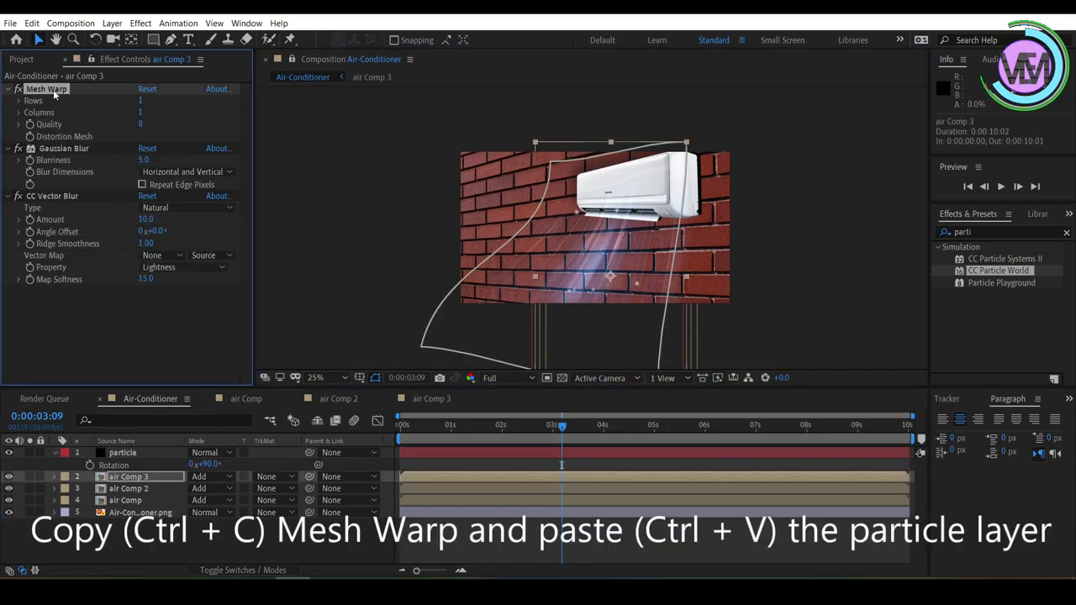
left_click(152, 455)
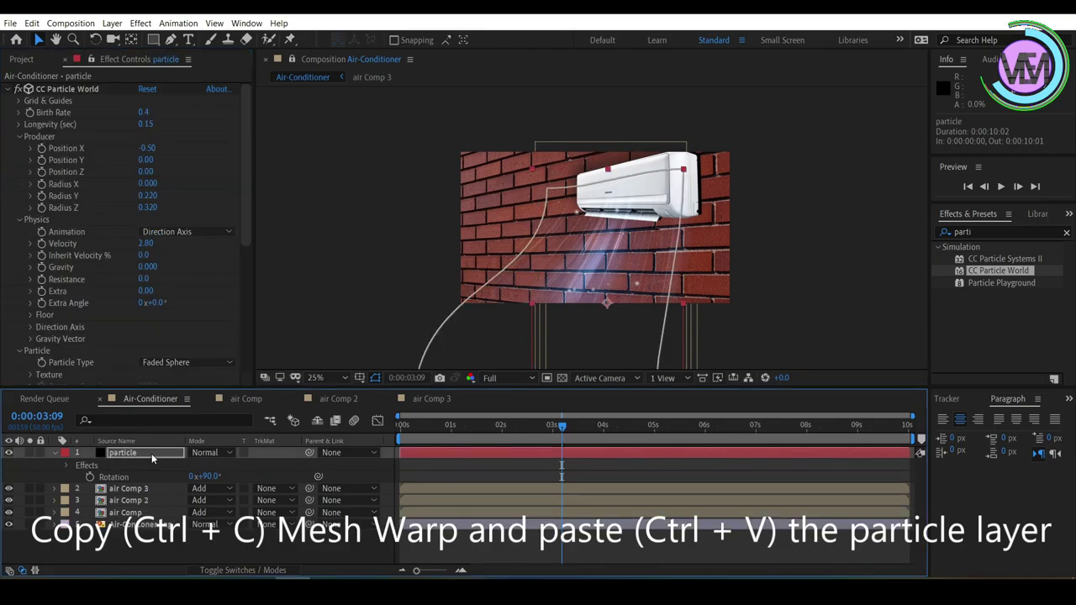
key("ctrl+v")
left_click(353, 286)
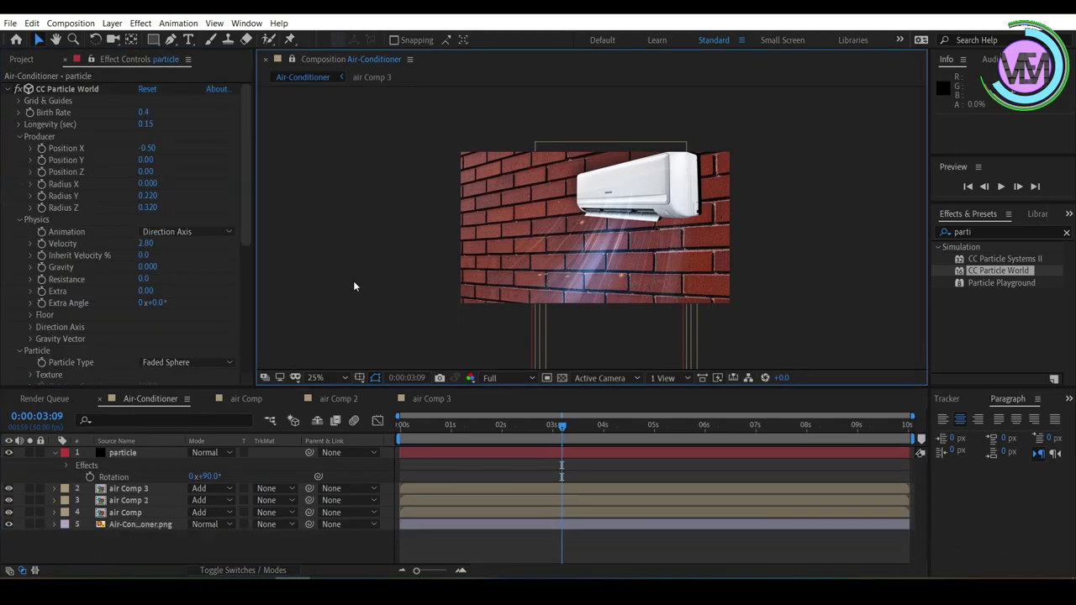
left_click(23, 59)
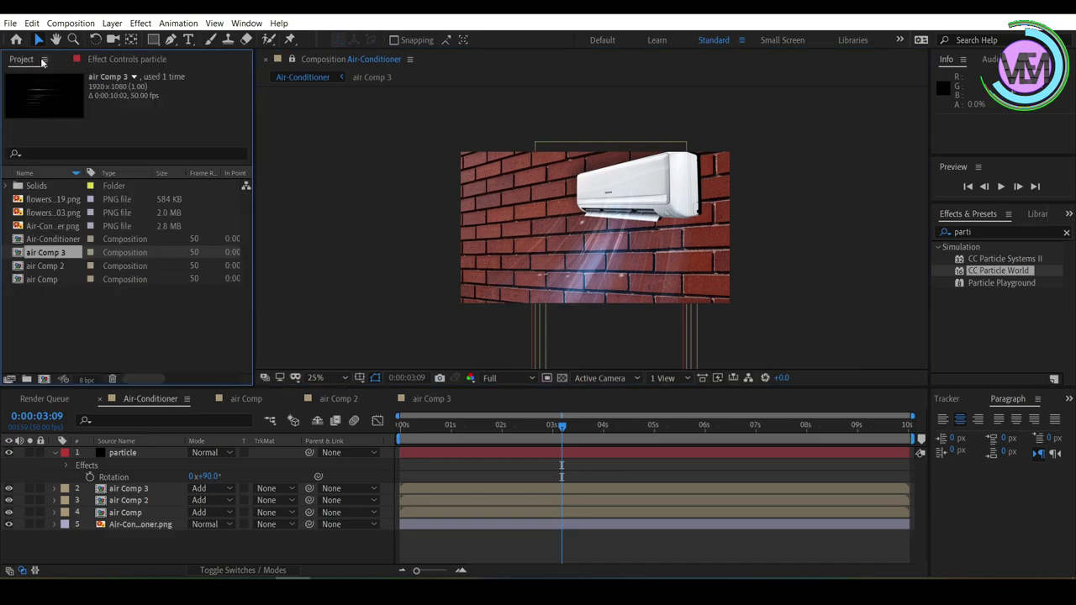
Step: Add the pink flower image as a layer, scale it to 14% and make it 3D
left_click_drag(52, 204, 153, 455)
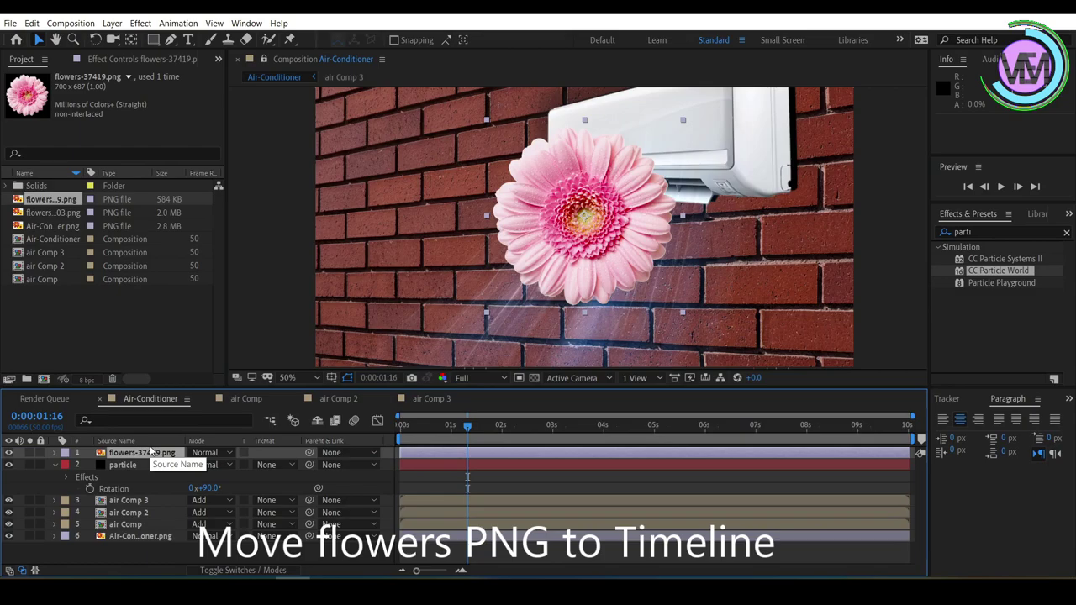
key("s")
left_click_drag(229, 464, 189, 485)
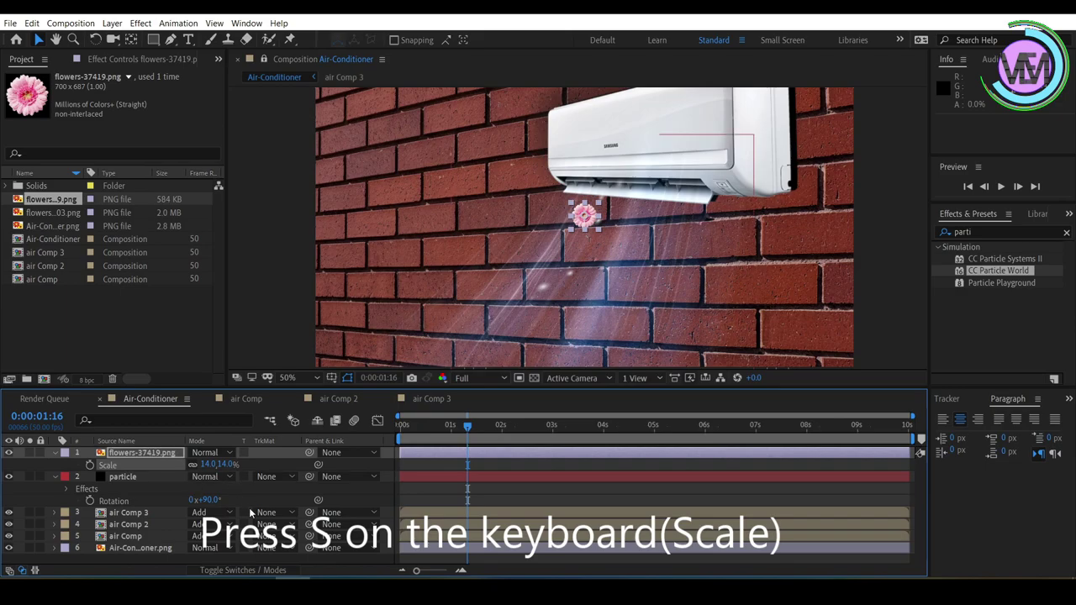
left_click(239, 570)
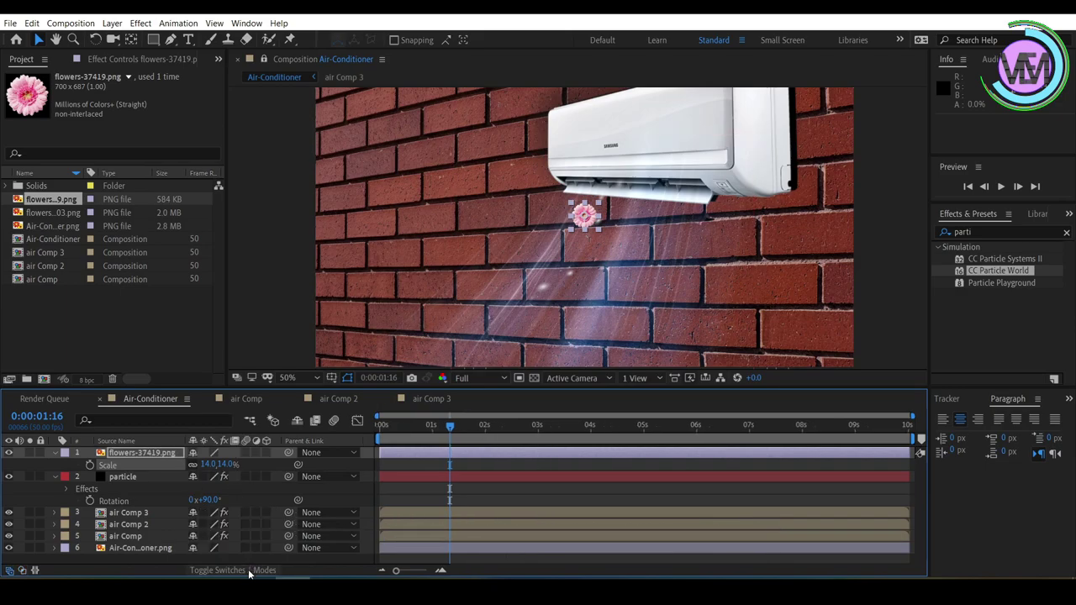
left_click(266, 454)
Step: Keyframe the flower's Position falling from under the air conditioner down and to the left
left_click_drag(450, 426, 381, 425)
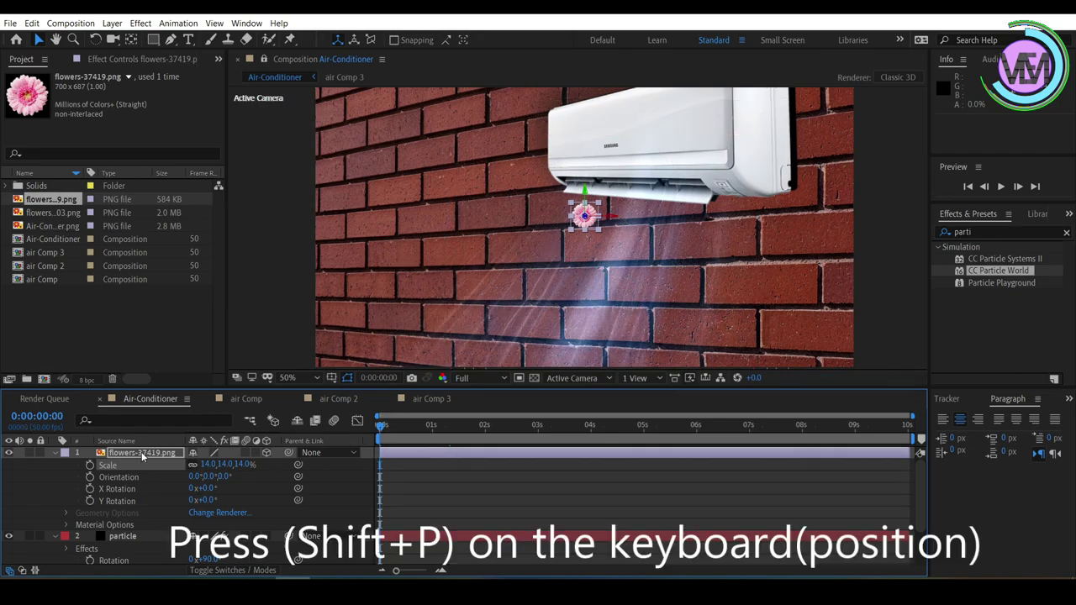
key("shift+p")
left_click(90, 466)
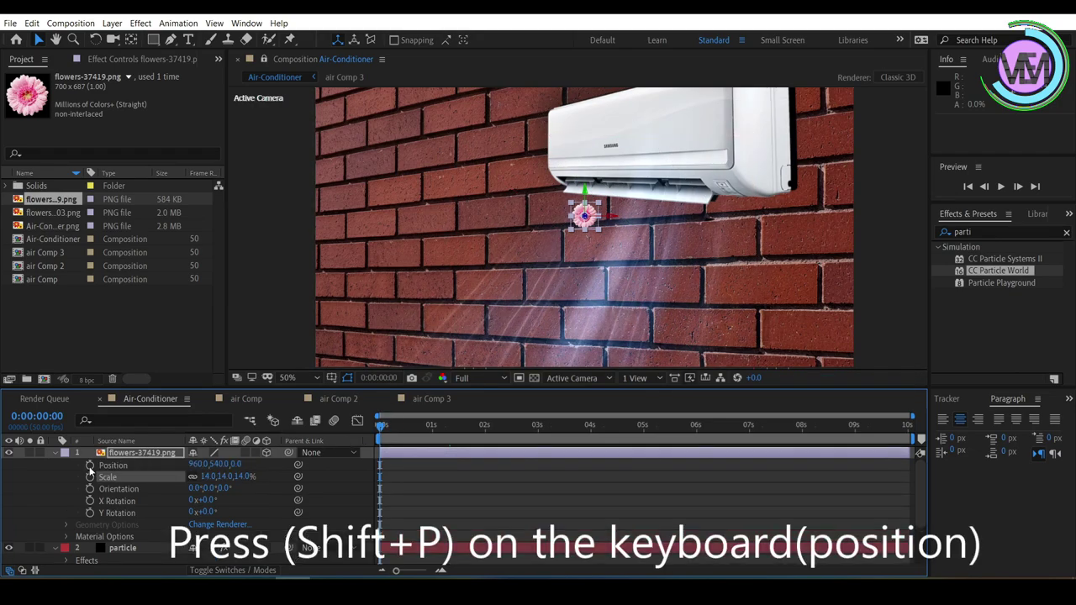
left_click(90, 513)
left_click(90, 501)
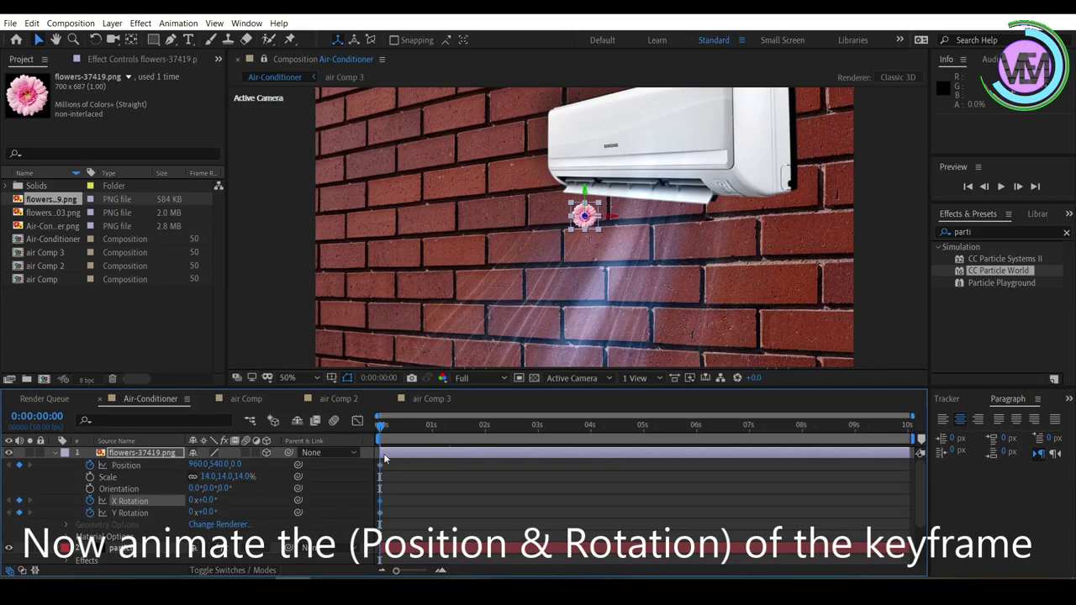
left_click_drag(584, 216, 578, 196)
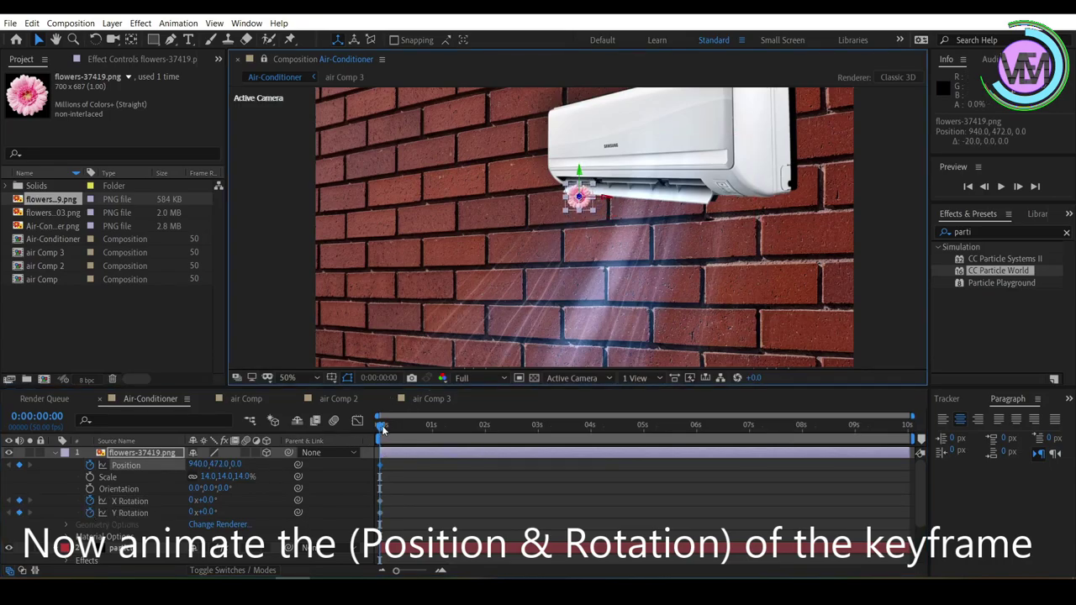
left_click_drag(382, 429, 393, 426)
left_click_drag(578, 176, 574, 255)
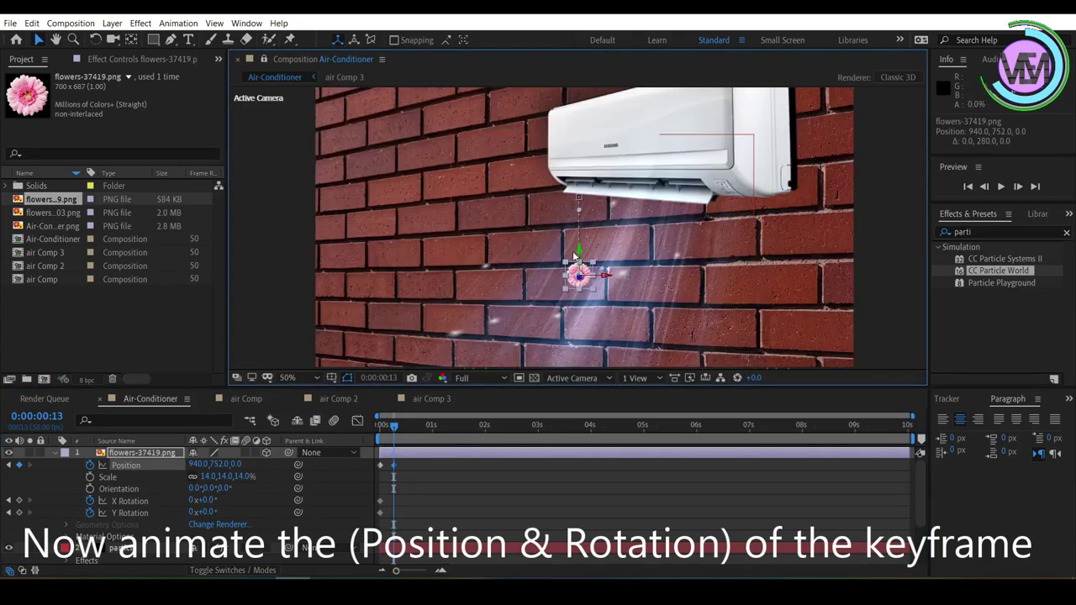
left_click_drag(393, 426, 412, 426)
mouse_move(580, 268)
left_mouse_down()
mouse_move(591, 334)
mouse_move(494, 356)
left_mouse_up()
scroll(495, 355, "down", 1)
scroll(519, 321, "up", 1)
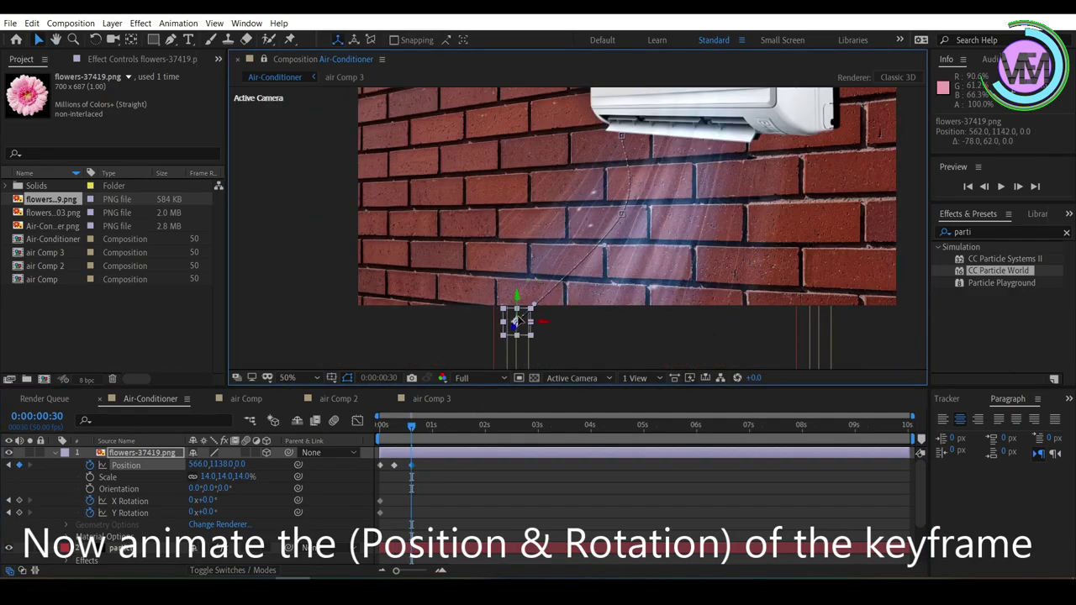
mouse_move(412, 427)
left_mouse_down()
mouse_move(371, 457)
mouse_move(413, 426)
left_mouse_up()
Step: Add X and Y Rotation keyframes at the end and Easy Ease all the flower's keyframes
mouse_move(207, 500)
left_mouse_down()
mouse_move(220, 499)
mouse_move(187, 512)
left_mouse_up()
left_click_drag(413, 426, 392, 427)
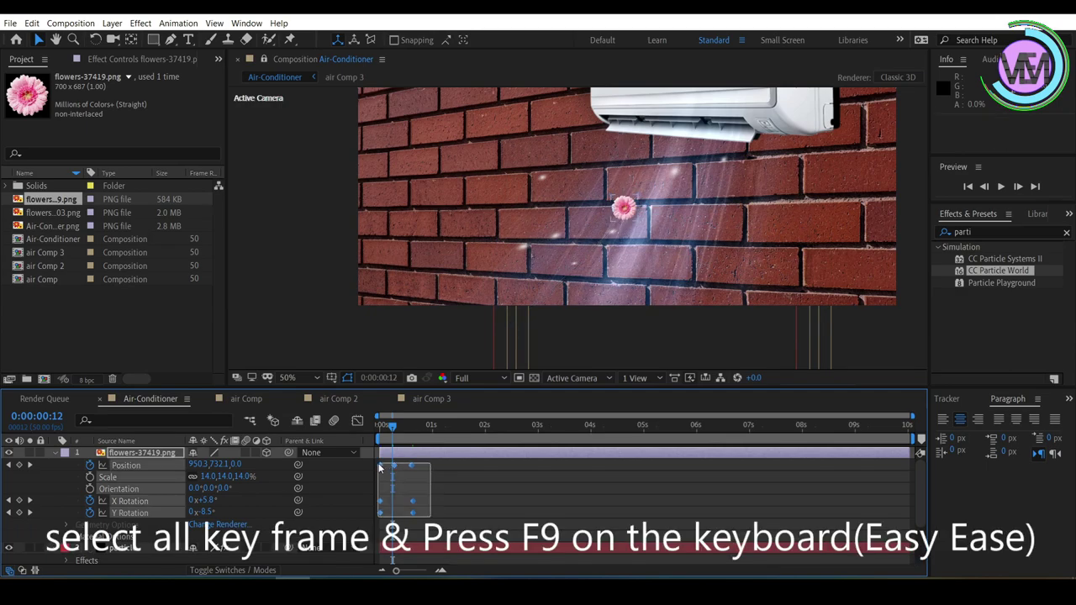
left_click_drag(431, 518, 379, 464)
key("F9")
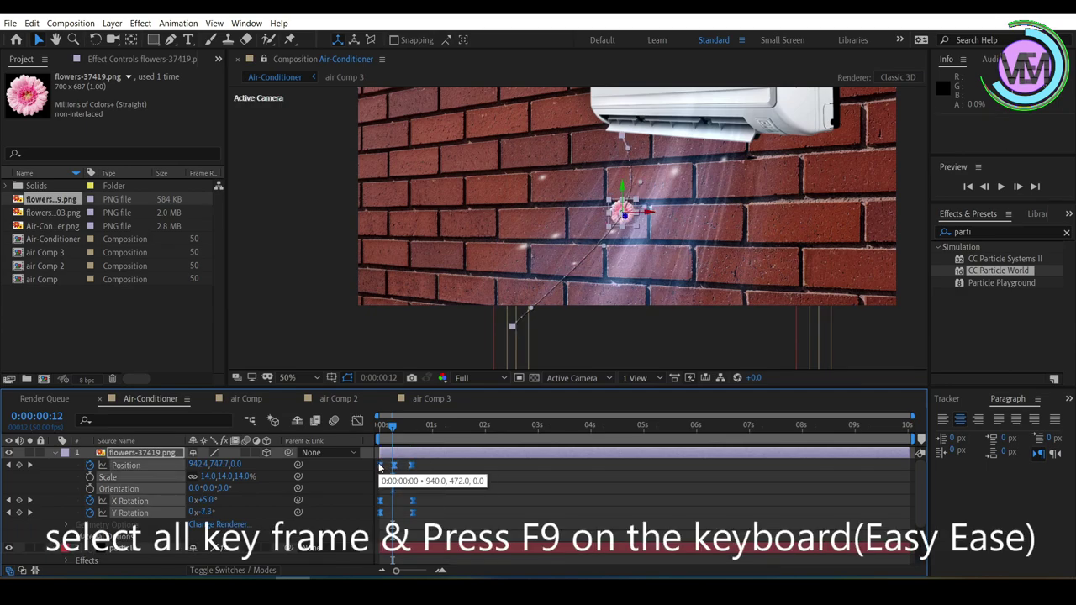
left_click(128, 455)
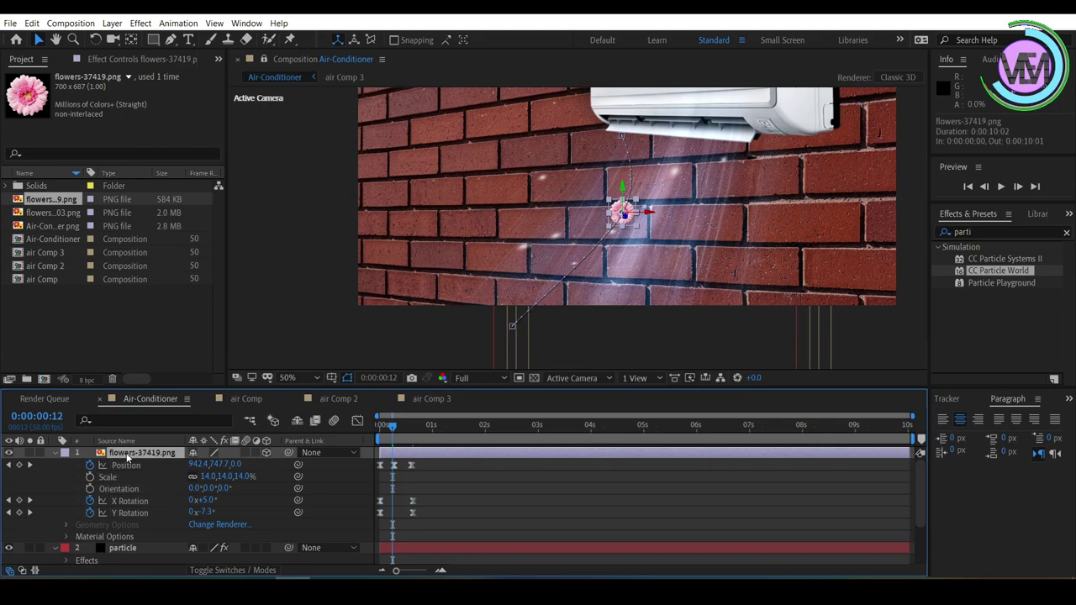
Step: Add the red flower image as a layer, shrink it to 5% scale and make it 3D
left_click_drag(52, 217, 155, 454)
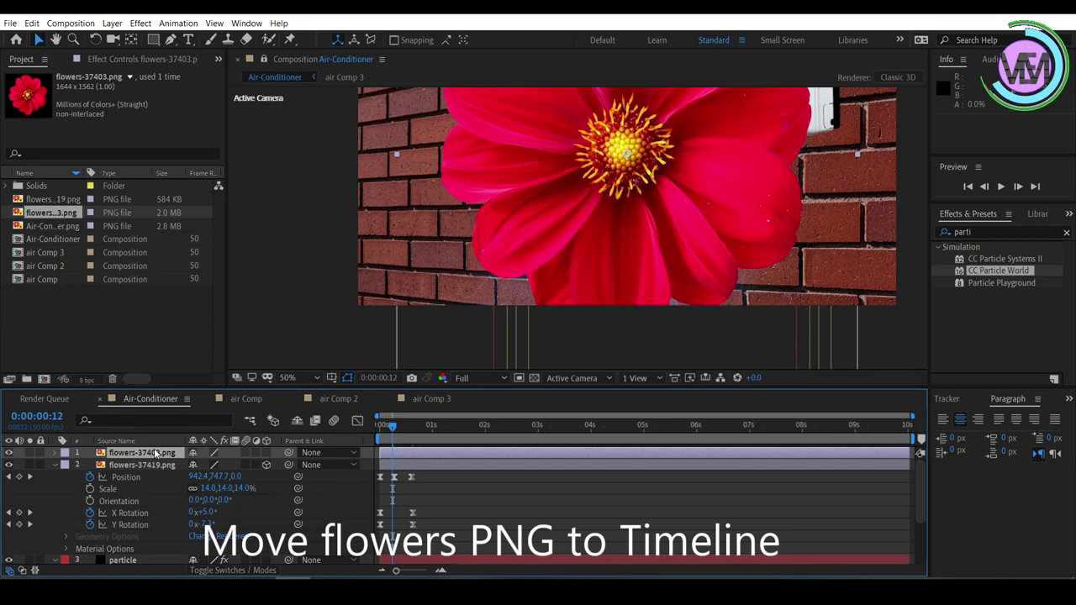
key("s")
mouse_move(227, 464)
left_mouse_down()
mouse_move(159, 473)
mouse_move(185, 474)
left_mouse_up()
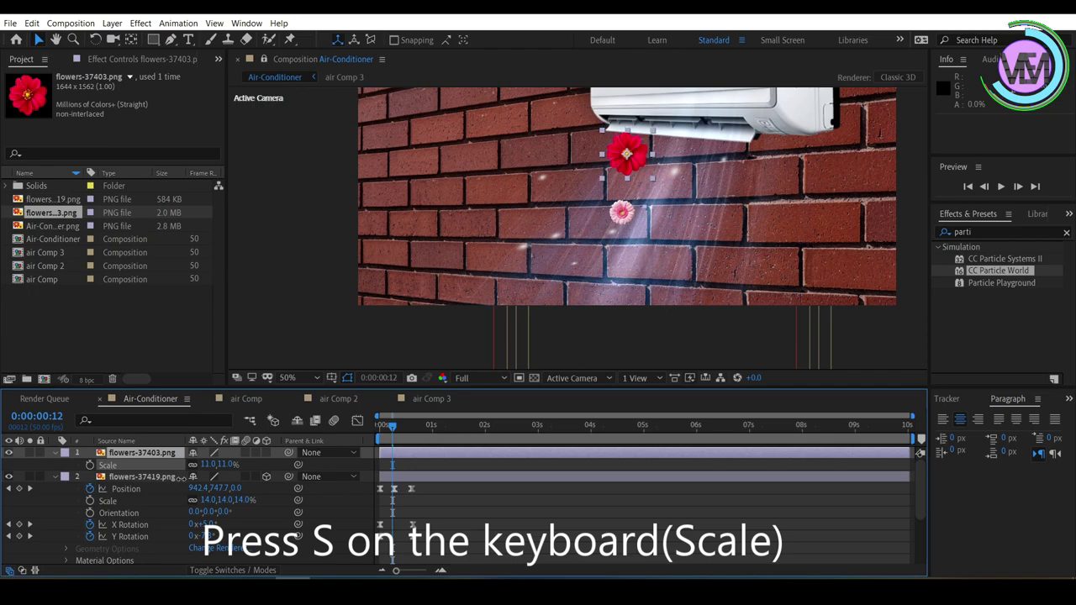
left_click_drag(210, 464, 205, 467)
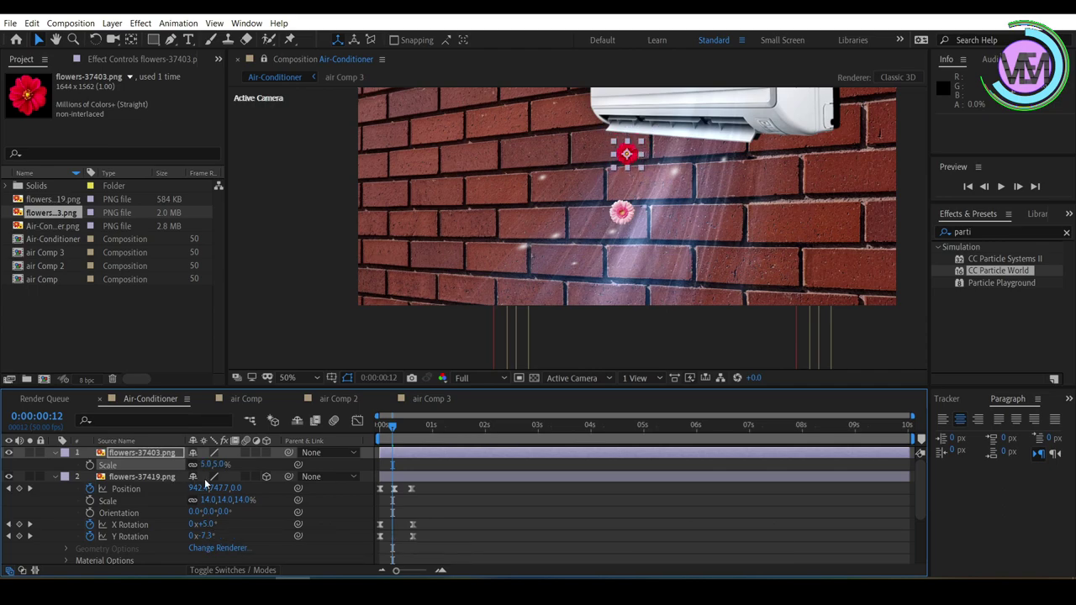
left_click(133, 453)
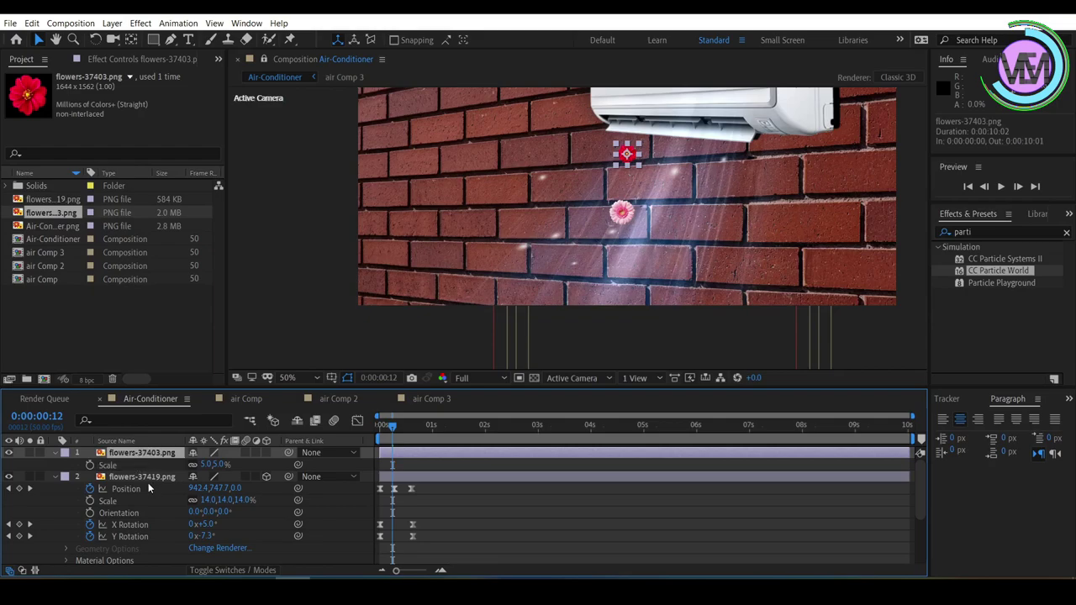
left_click(267, 452)
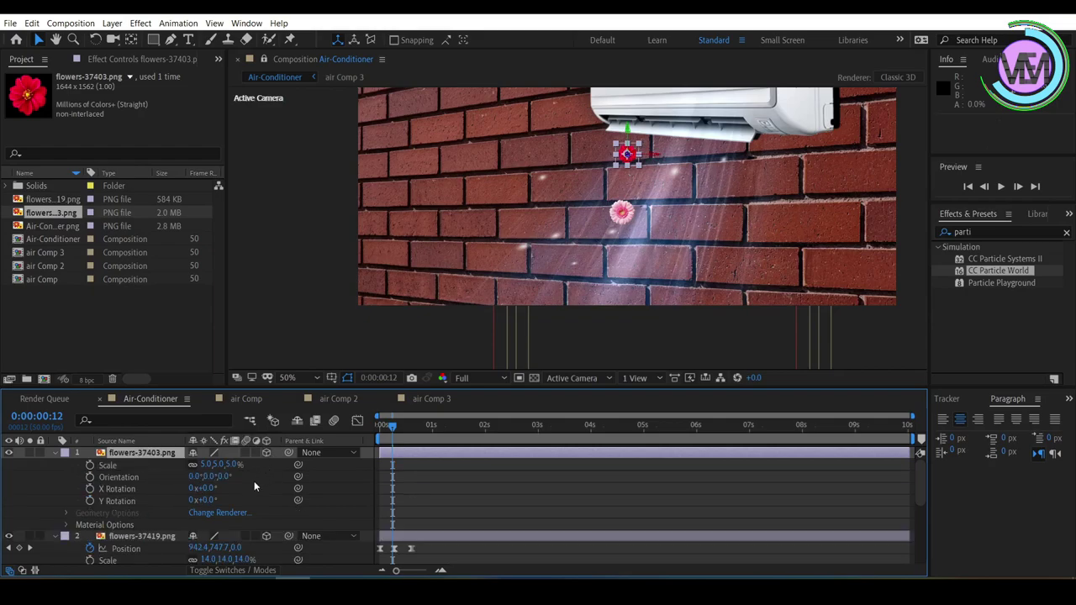
scroll(253, 484, "down", 3)
left_click(120, 477)
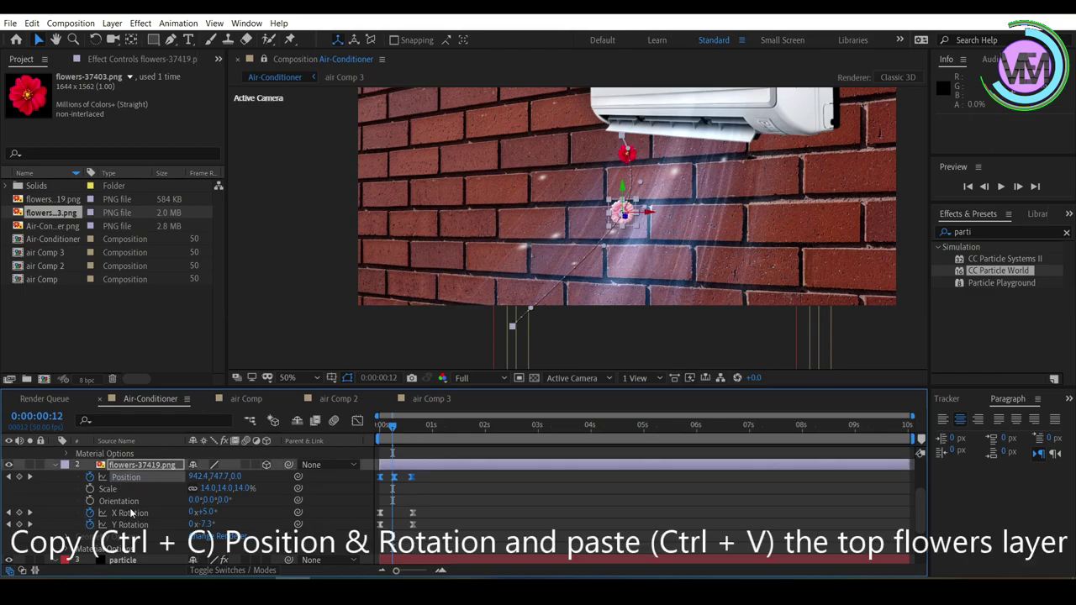
Step: Copy the pink flower's Position and X/Y Rotation keyframes and paste them onto the red flower
left_click(130, 513, "shift")
left_click(130, 524, "shift")
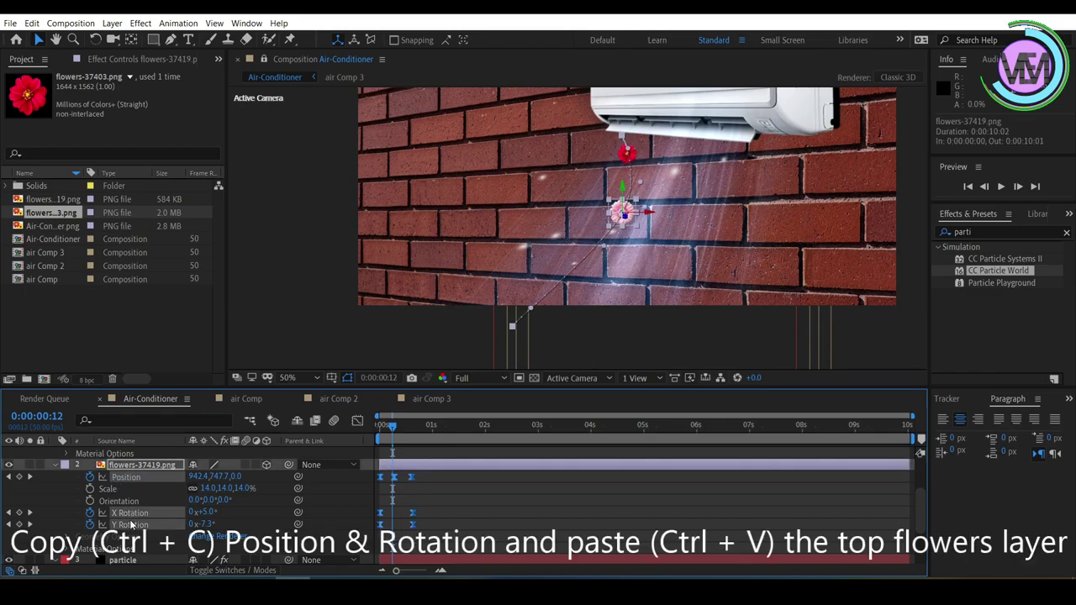
key("ctrl+c")
scroll(140, 456, "up", 3)
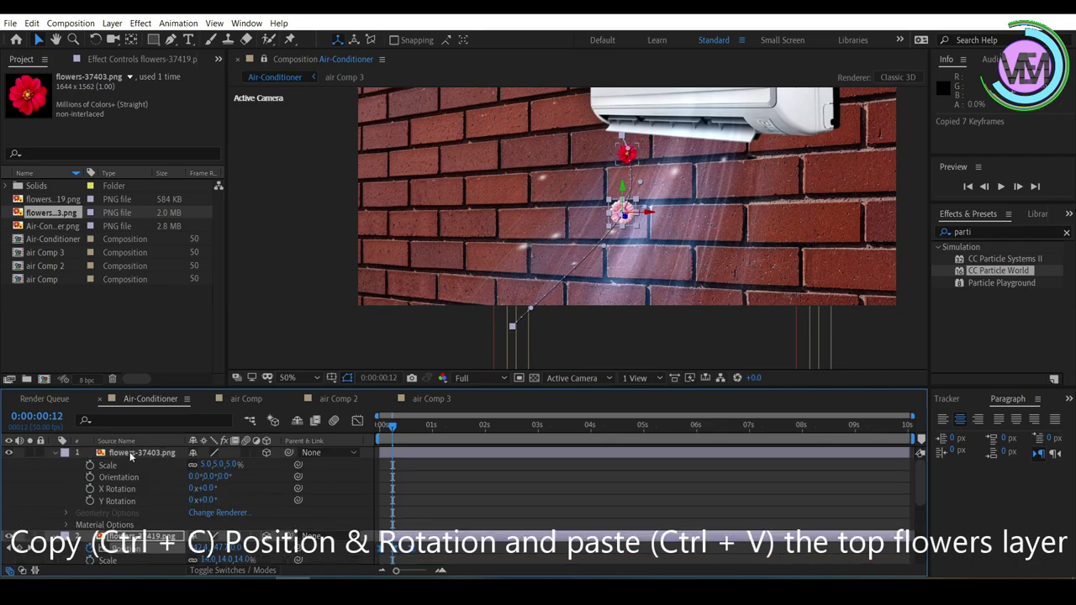
left_click(130, 455)
left_click_drag(393, 435, 336, 431)
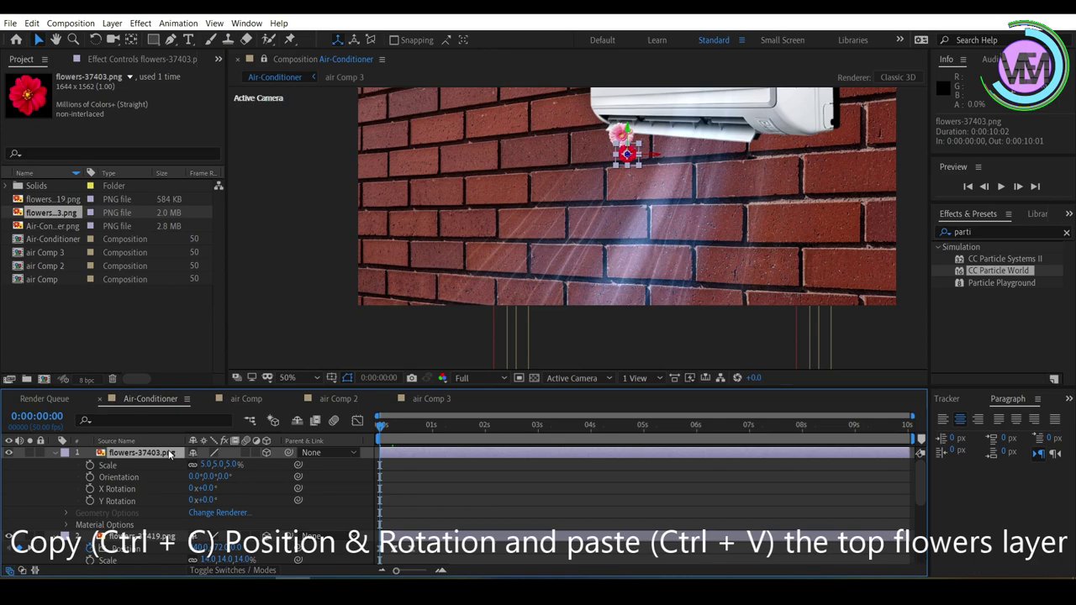
key("ctrl+v")
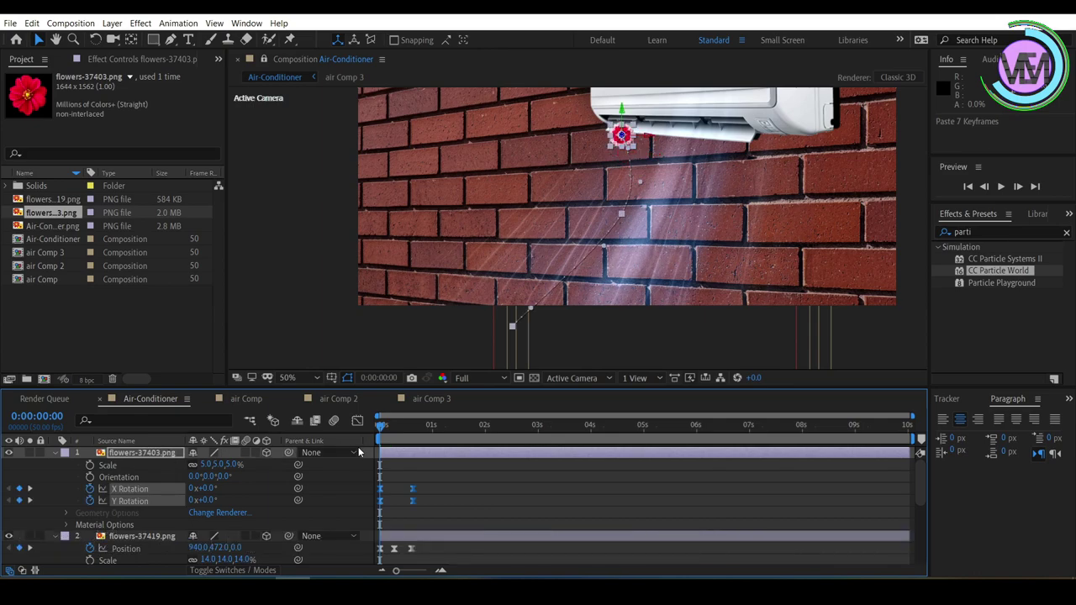
left_click(381, 429)
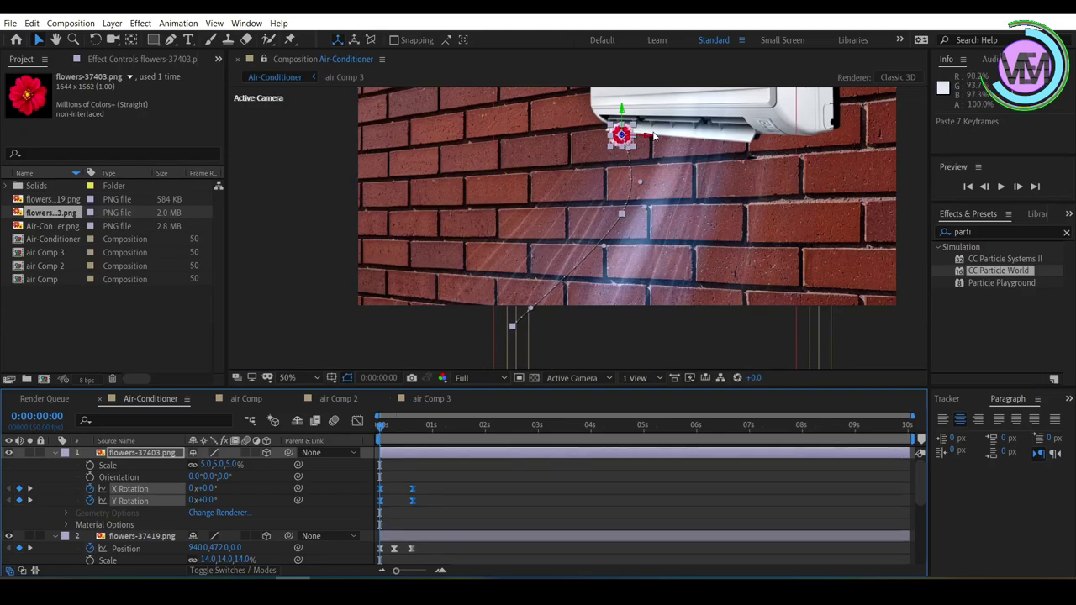
Step: Move the red flower right, stretch its Position keyframes, and collapse and select both flower layers
left_click(659, 140)
left_click_drag(658, 140, 709, 140)
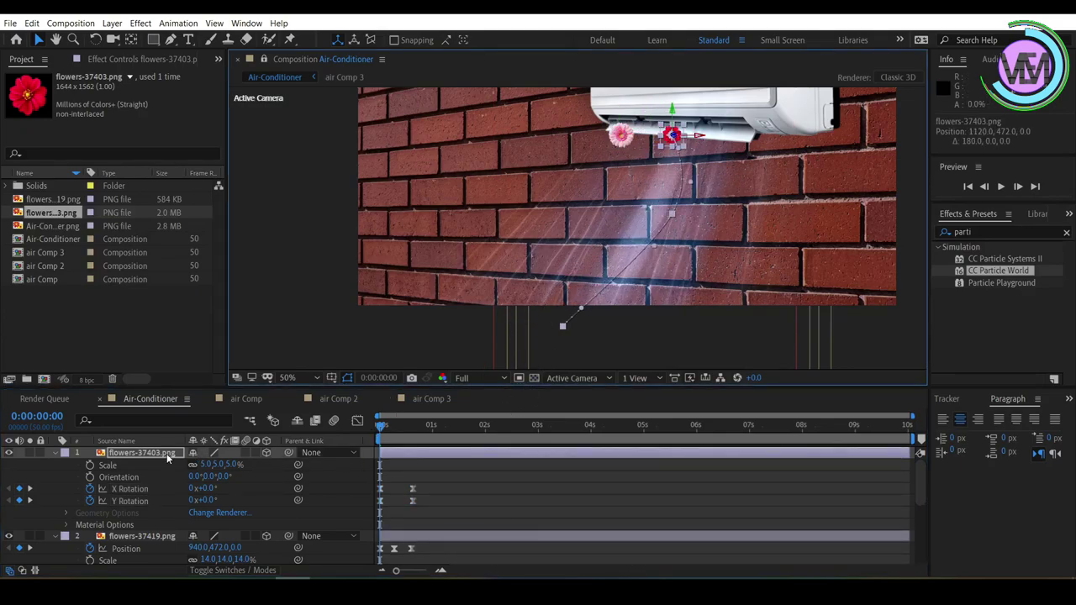
key("p")
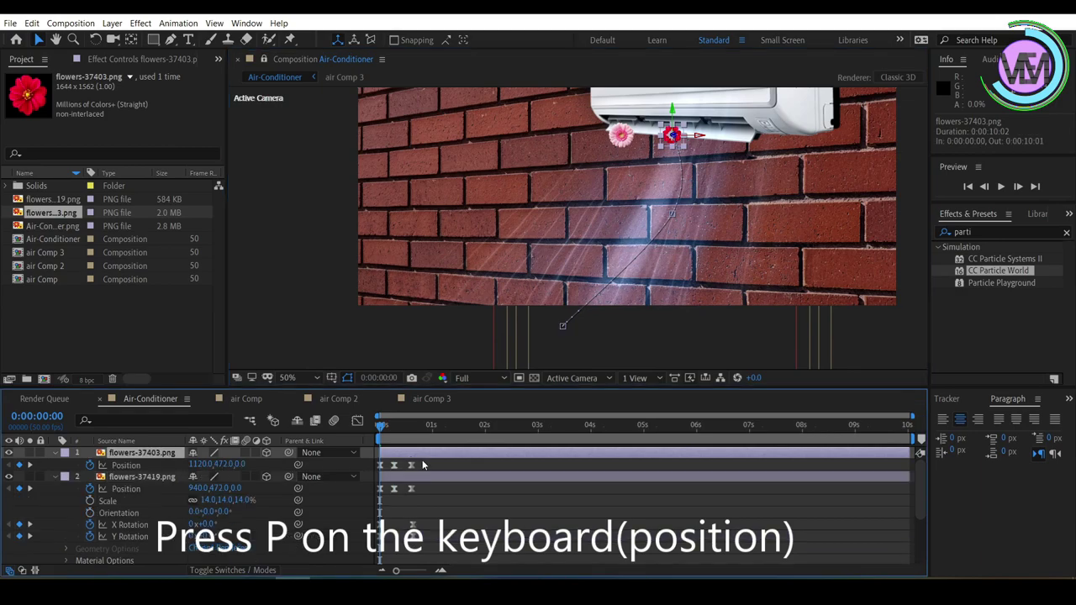
mouse_move(411, 465)
left_mouse_down()
mouse_move(421, 465)
mouse_move(402, 465)
left_mouse_up()
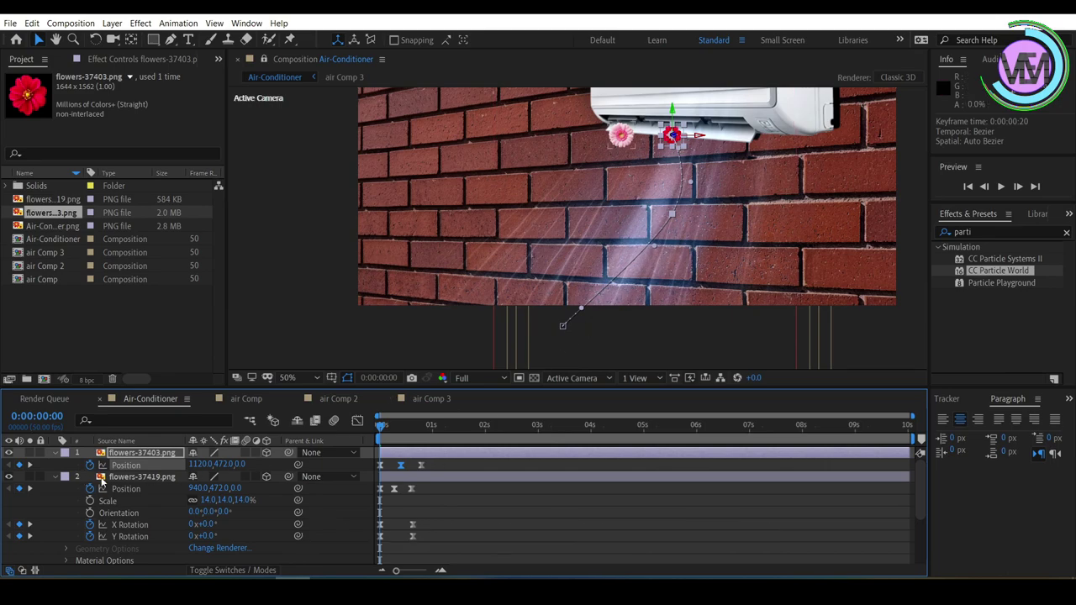
left_click(136, 478)
left_click(55, 452)
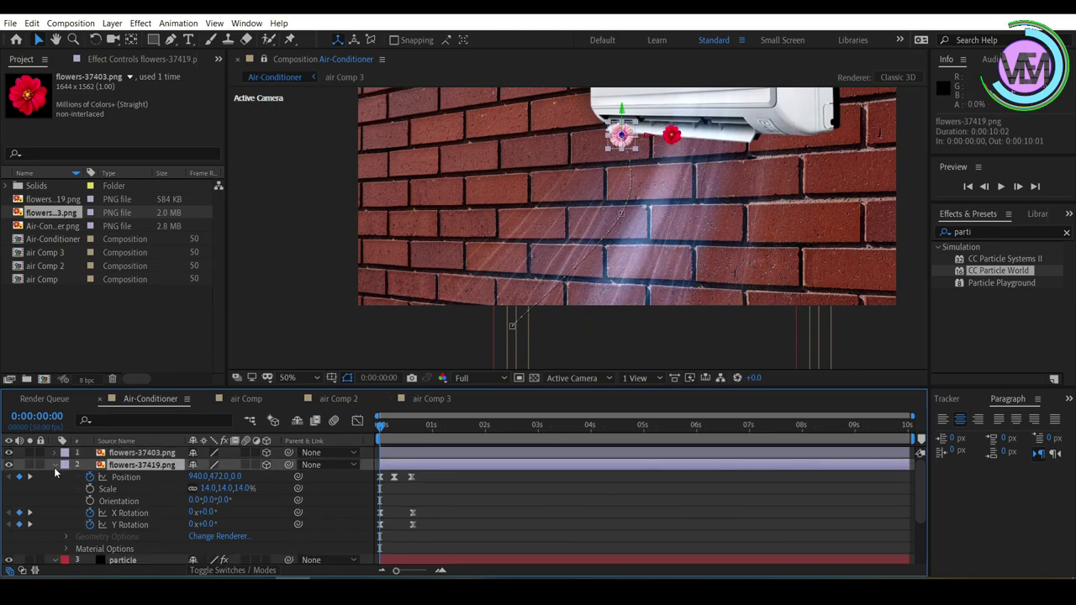
left_click(54, 465)
left_click(137, 453, "shift")
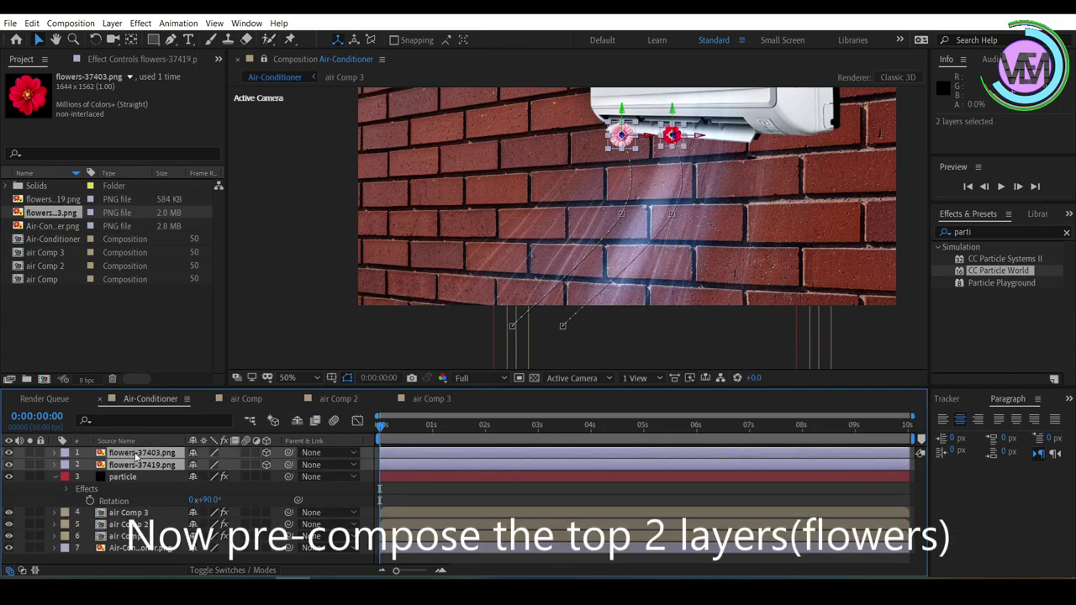
Step: Pre-compose the two flower layers into a comp named 'flowers'
right_click(136, 458)
left_click(185, 403)
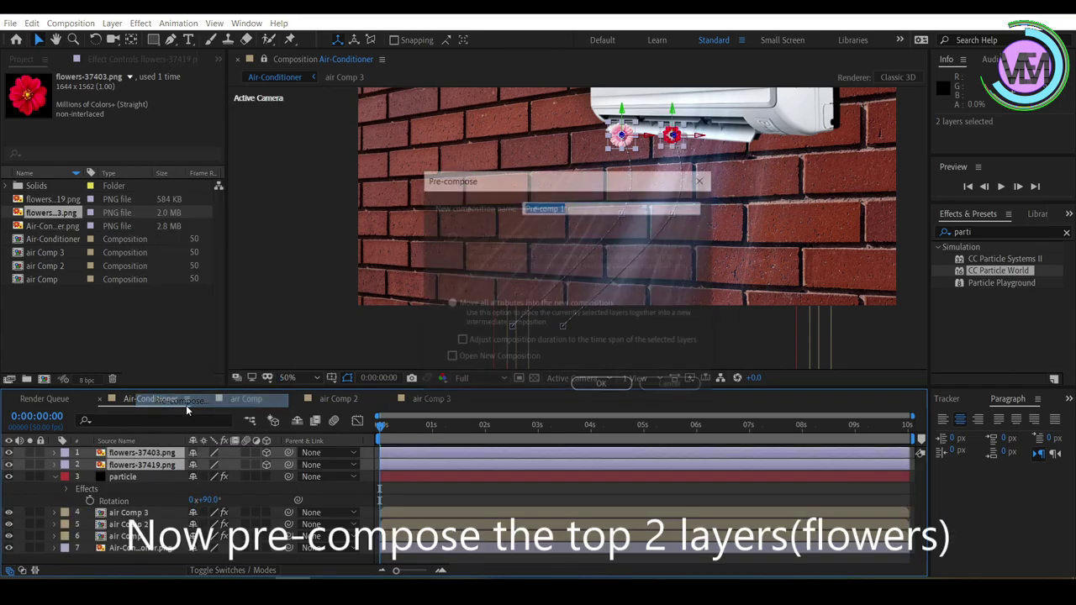
type("flowers")
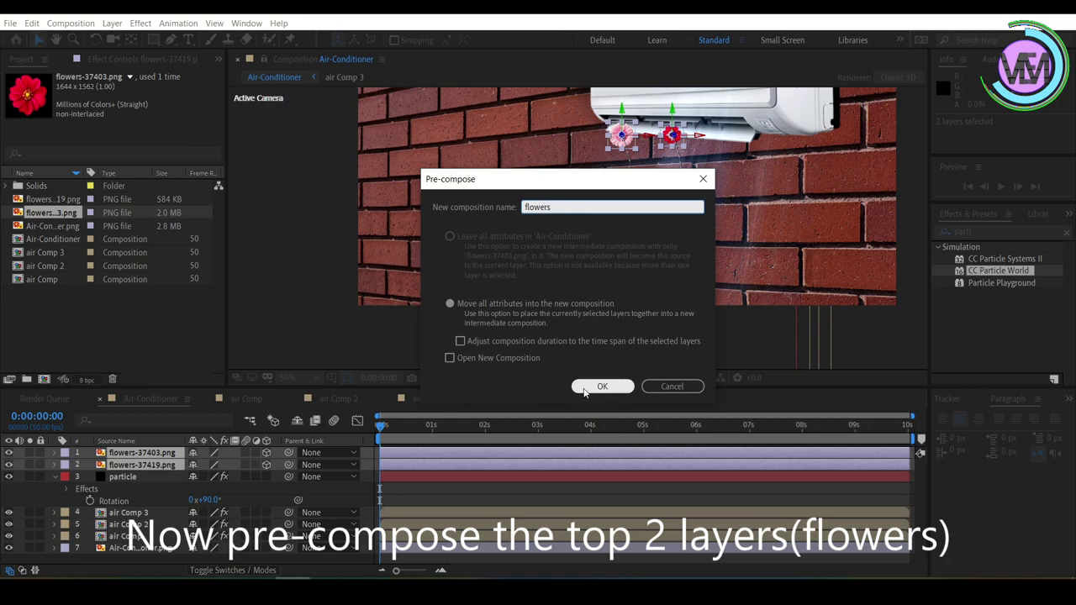
left_click(602, 386)
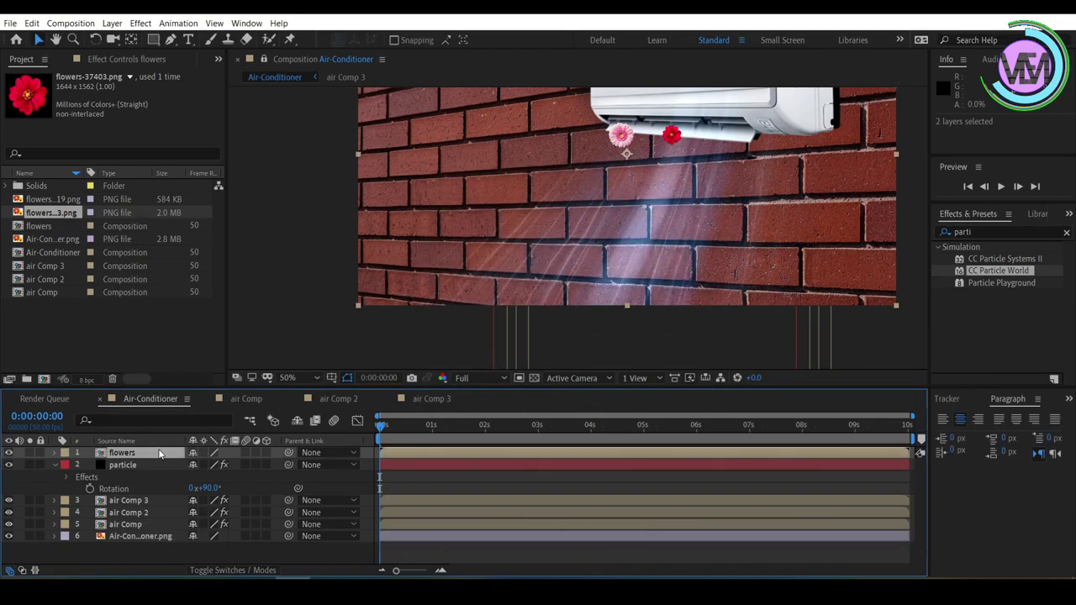
Step: Duplicate the flowers layer many times, staggering each copy's start time, and select the copies
key("ctrl+d")
left_click_drag(387, 453, 442, 453)
key("ctrl+d")
key("ctrl+d")
left_click_drag(471, 455, 884, 454)
key("ctrl+d")
key("ctrl+d")
key("ctrl+d")
key("ctrl+d")
key("ctrl+d")
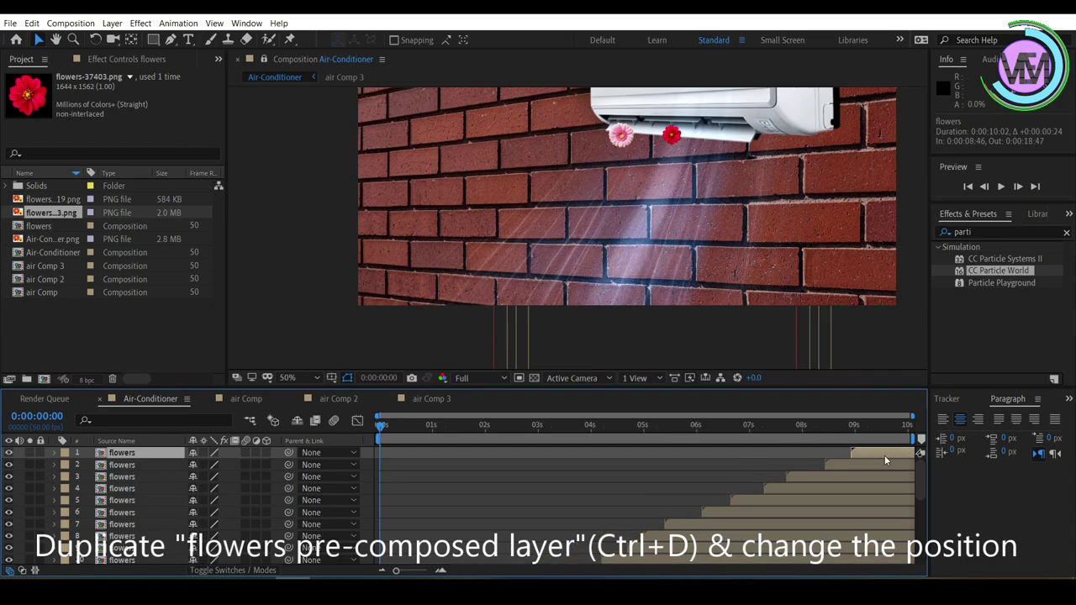
key("ctrl+a")
scroll(170, 478, "down", 5)
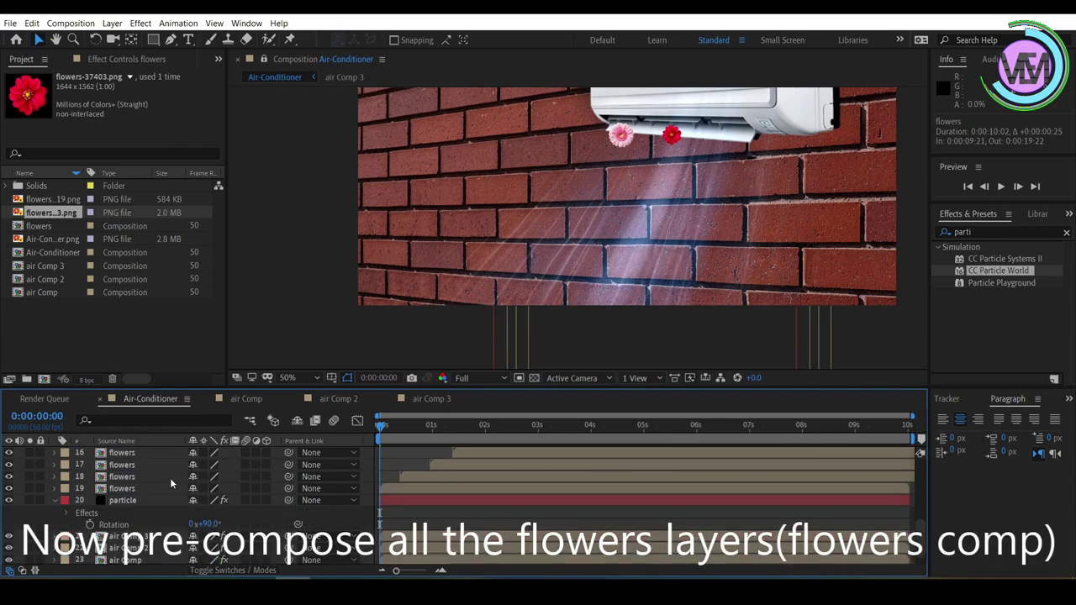
left_click(121, 489, "shift")
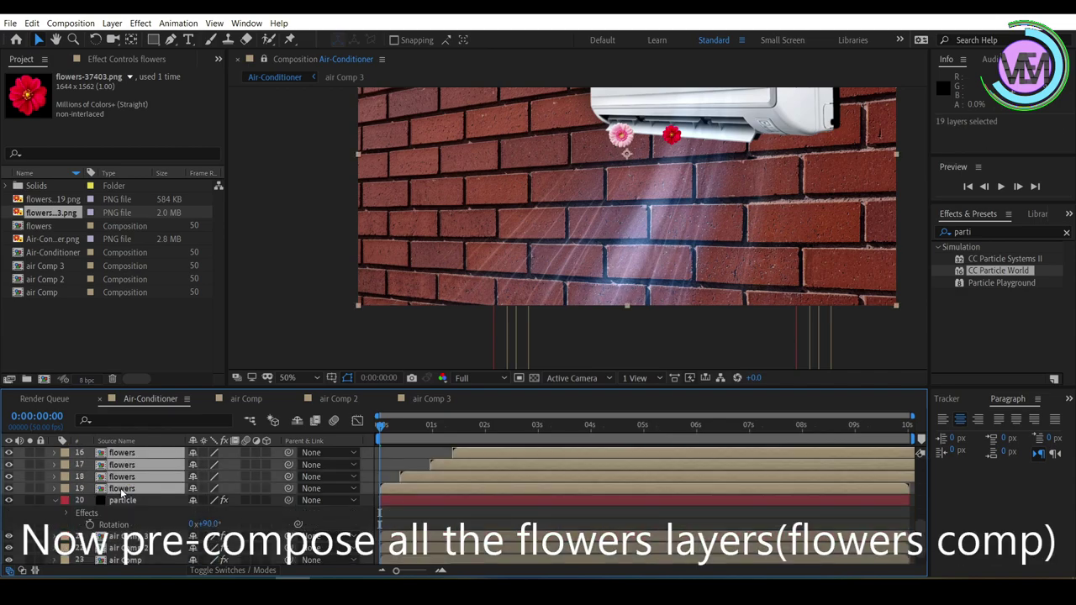
Step: Pre-compose all the flowers layers into a single 'flowers comp'
right_click(121, 490)
left_click(159, 437)
type("flowers comp")
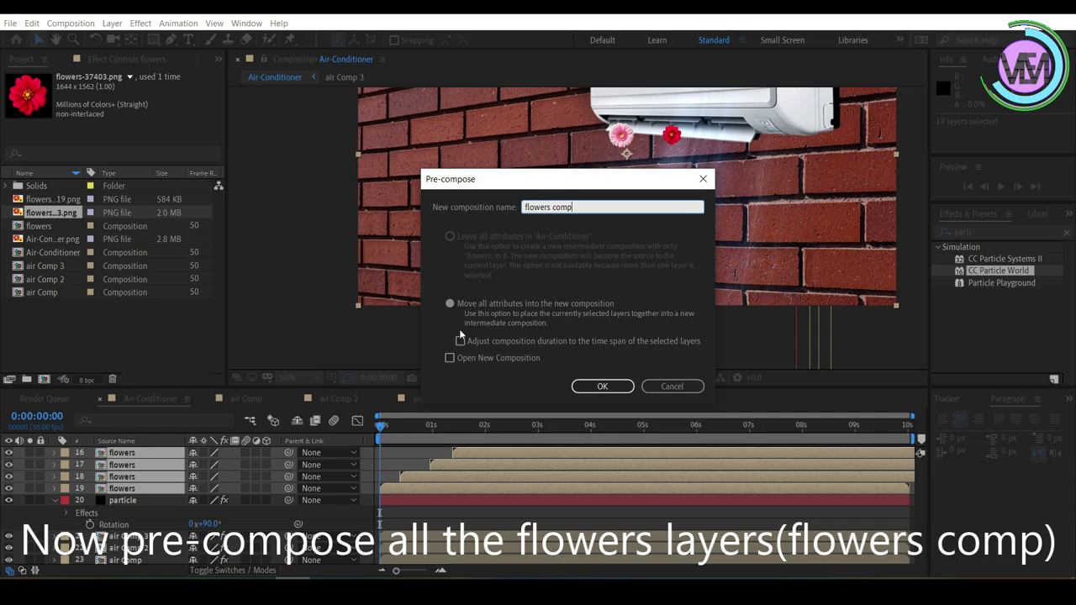
left_click(450, 305)
left_click(602, 386)
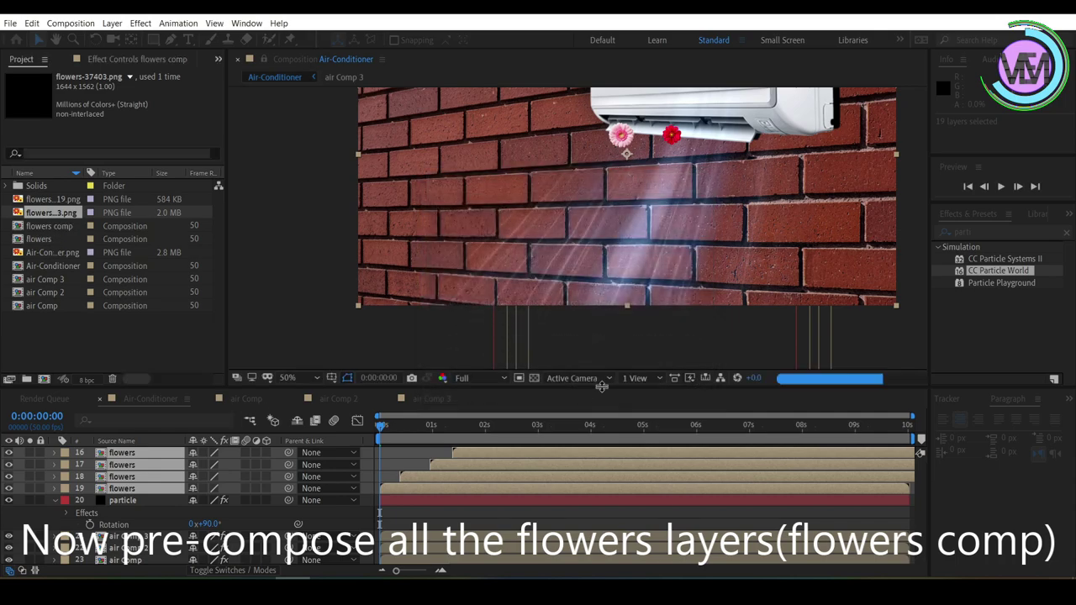
Step: Preview the falling flowers and make the flowers comp layer 3D
left_click_drag(385, 434, 405, 431)
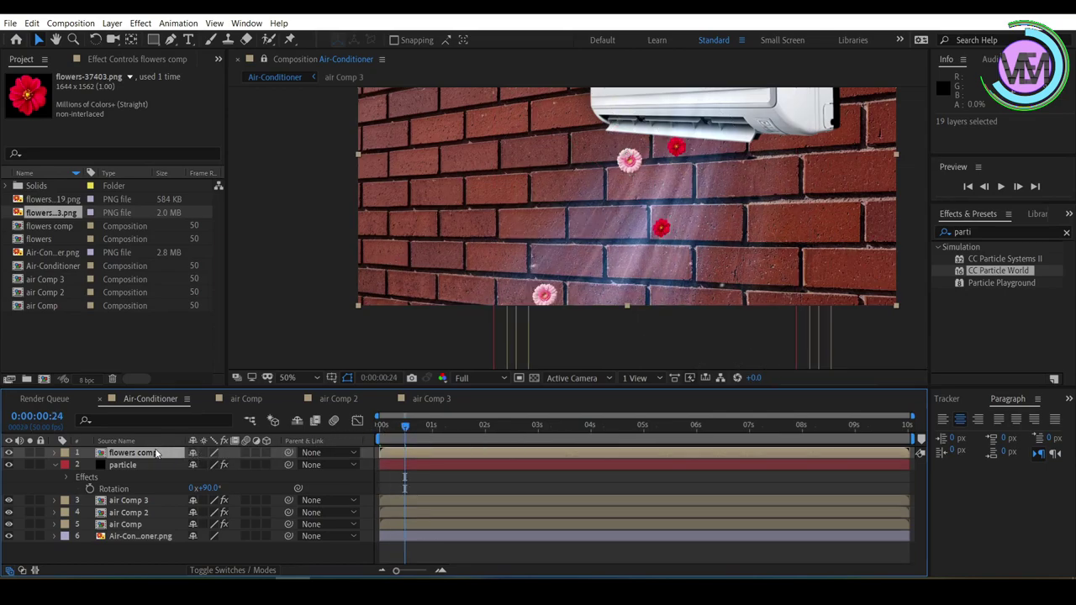
left_click(267, 452)
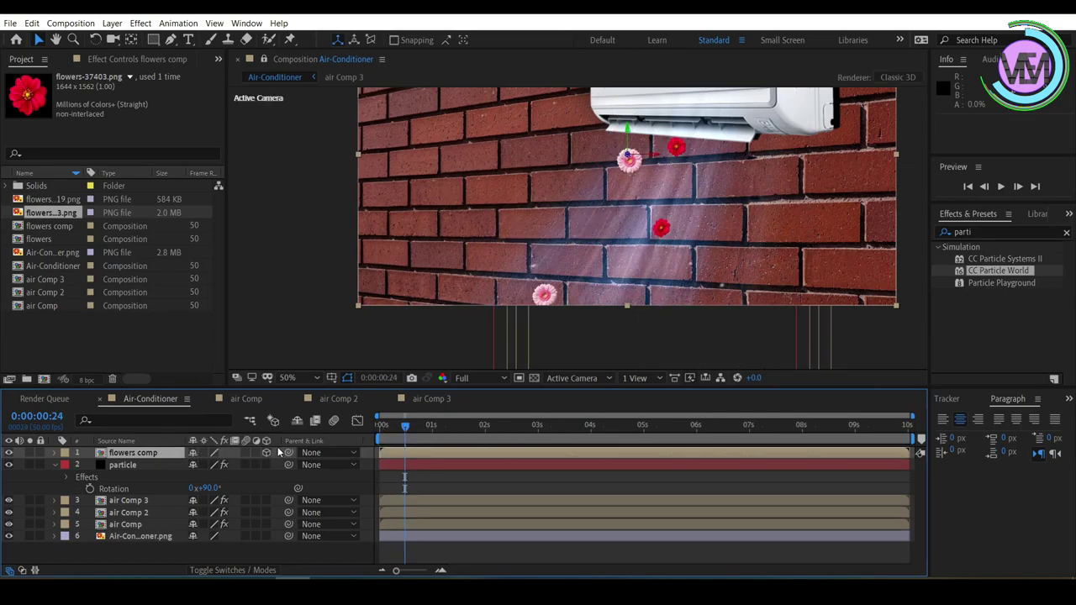
right_click(277, 290)
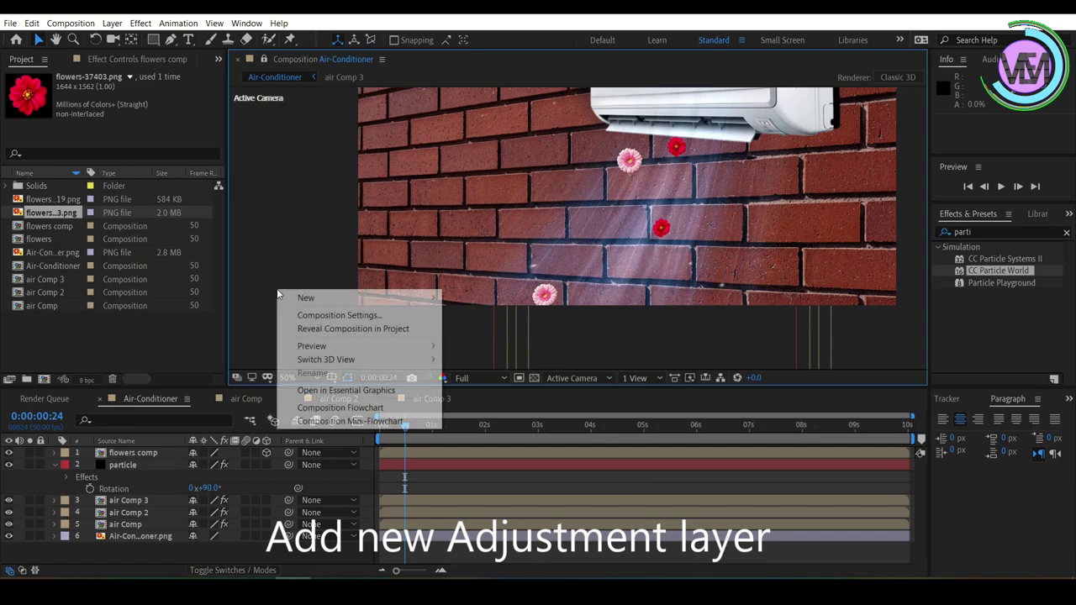
Step: Add Adjustment Layer 1 with a Curves effect, bending the RGB curve down to darken the scene
mouse_move(313, 301)
left_click(491, 396)
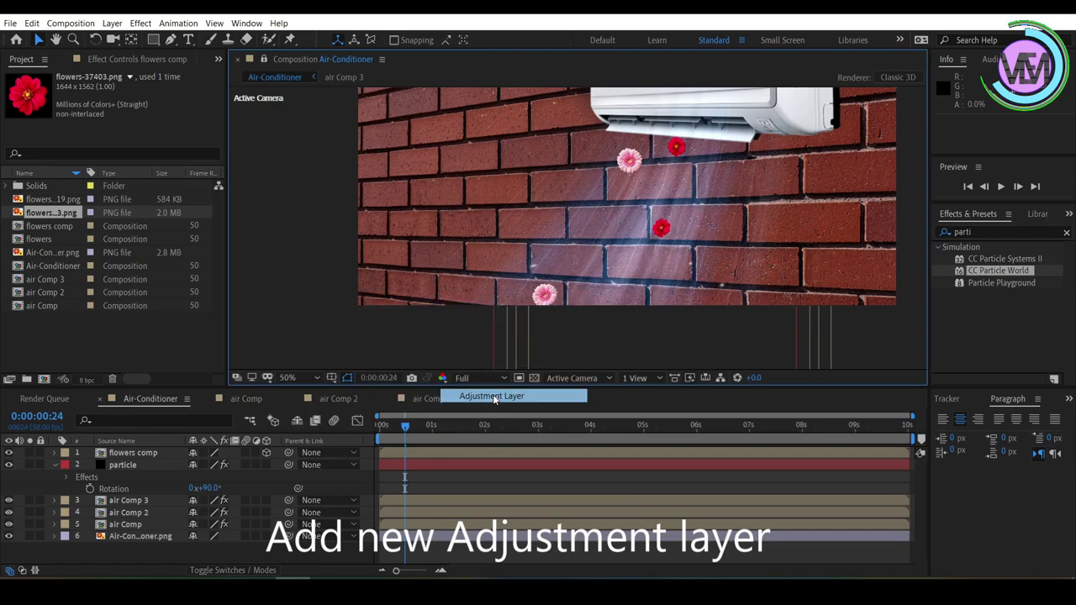
double_click(976, 232)
type("curv")
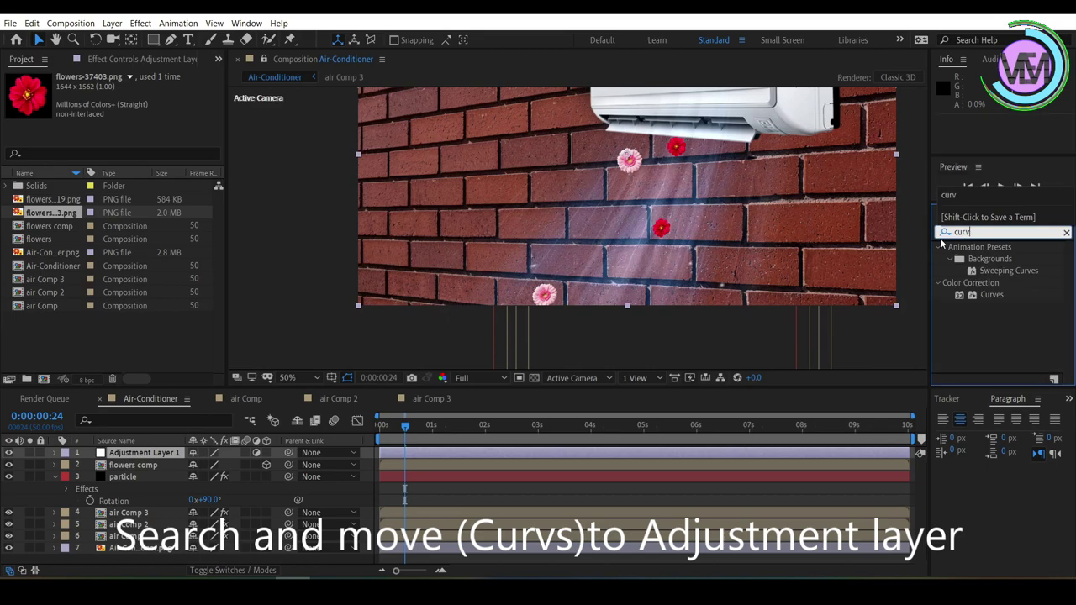
left_click_drag(989, 301, 171, 461)
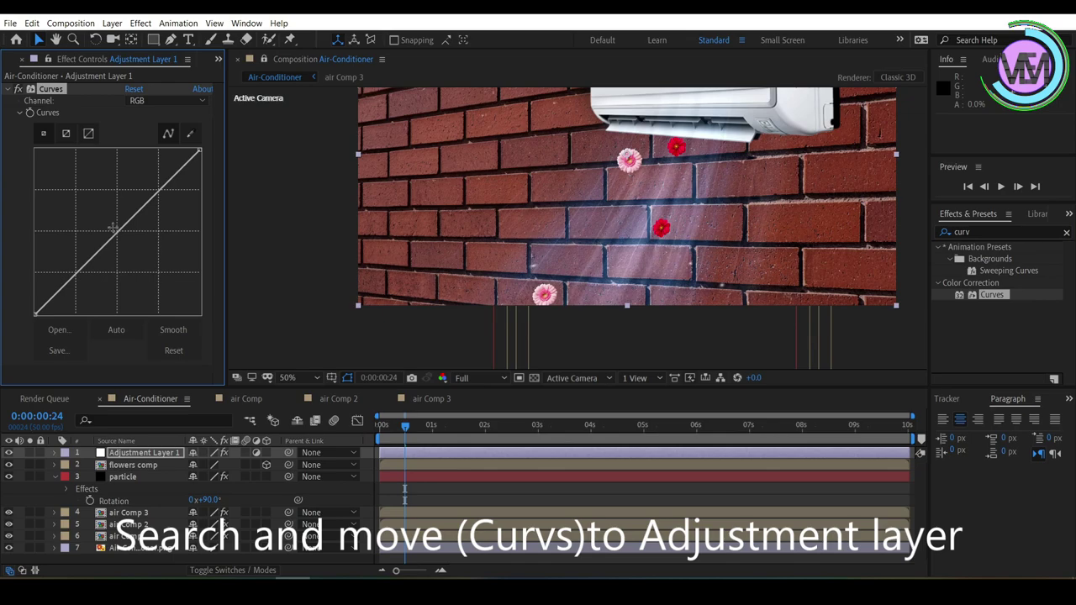
left_click_drag(118, 231, 125, 244)
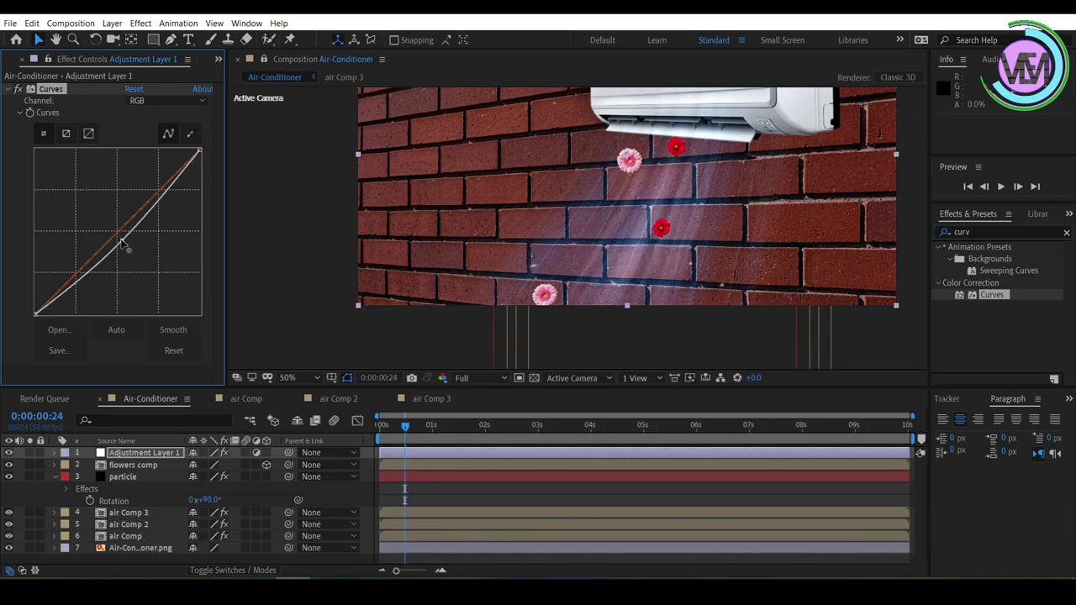
scroll(549, 216, "down", 1)
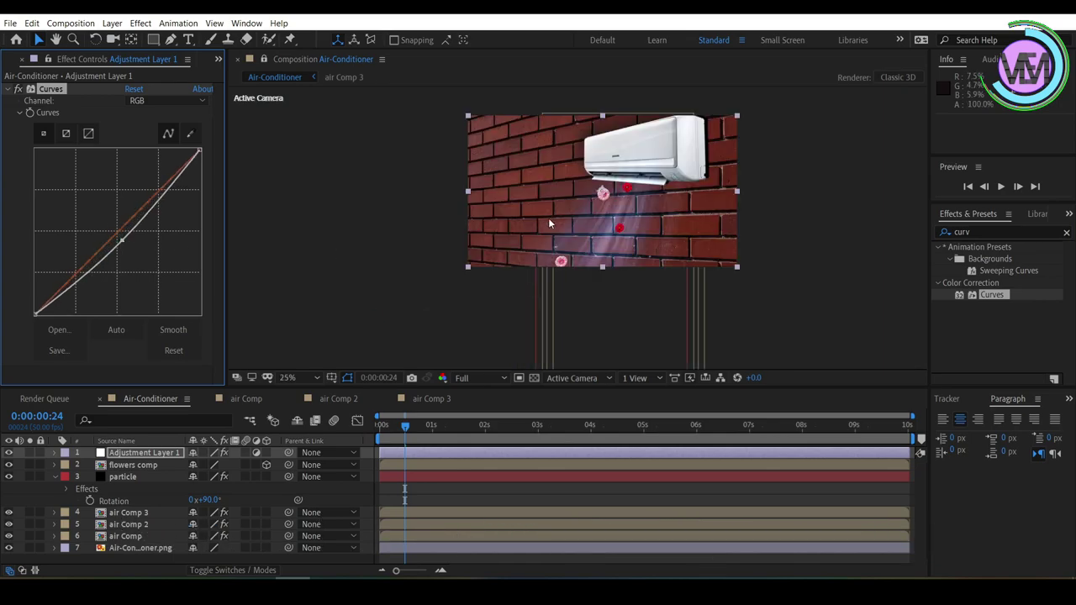
Step: Recentre the composition, scrub ahead and play the preview of flowers blowing from the air-conditioner
key("h")
left_click_drag(413, 192, 401, 252)
key("v")
scroll(604, 256, "up", 1)
scroll(604, 256, "down", 1)
left_click_drag(406, 426, 461, 428)
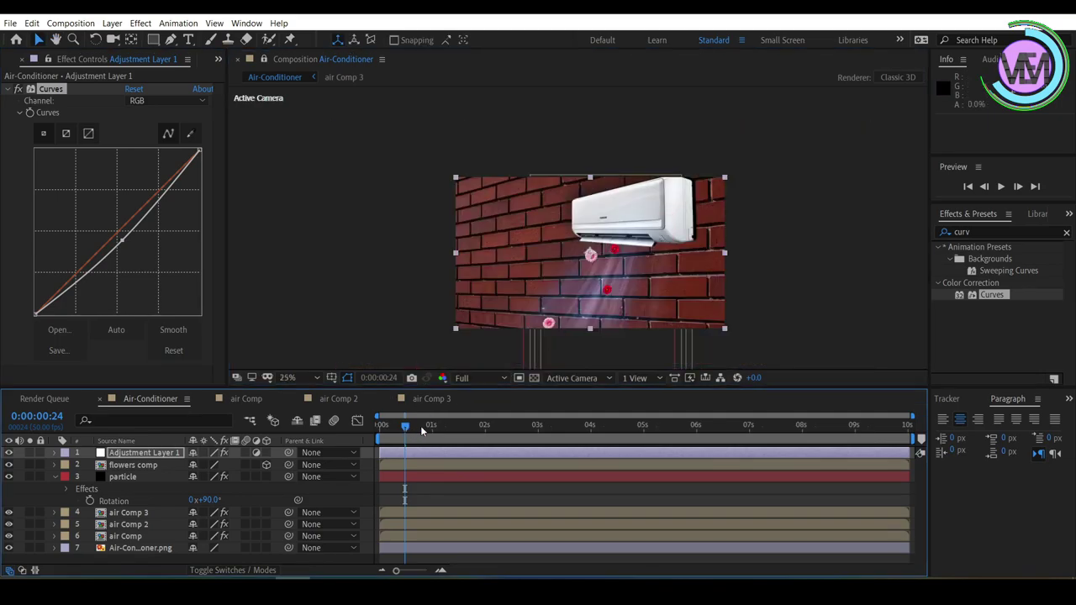
key("space")
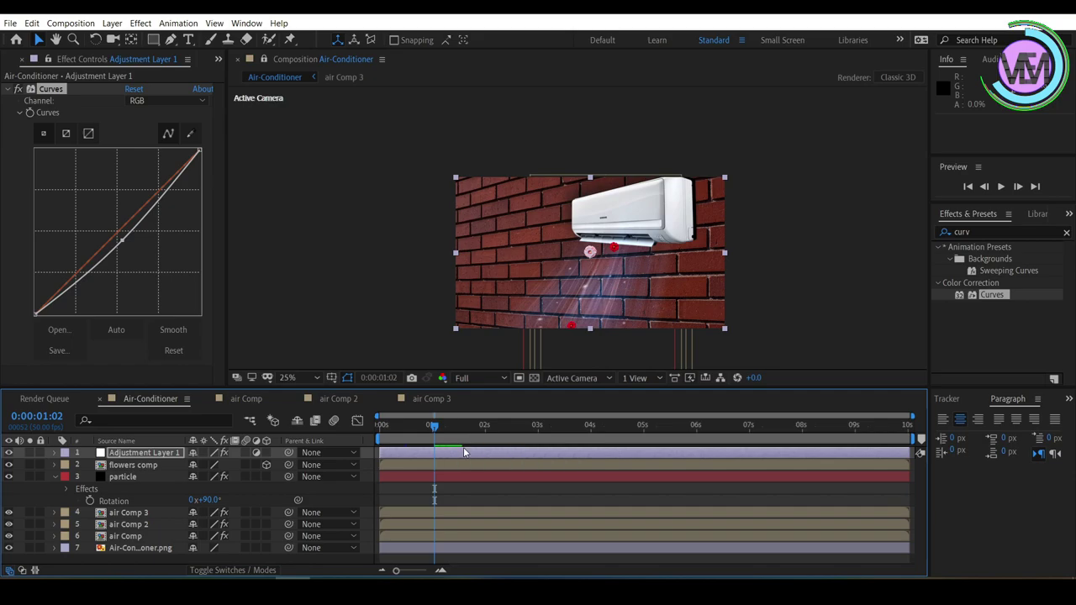